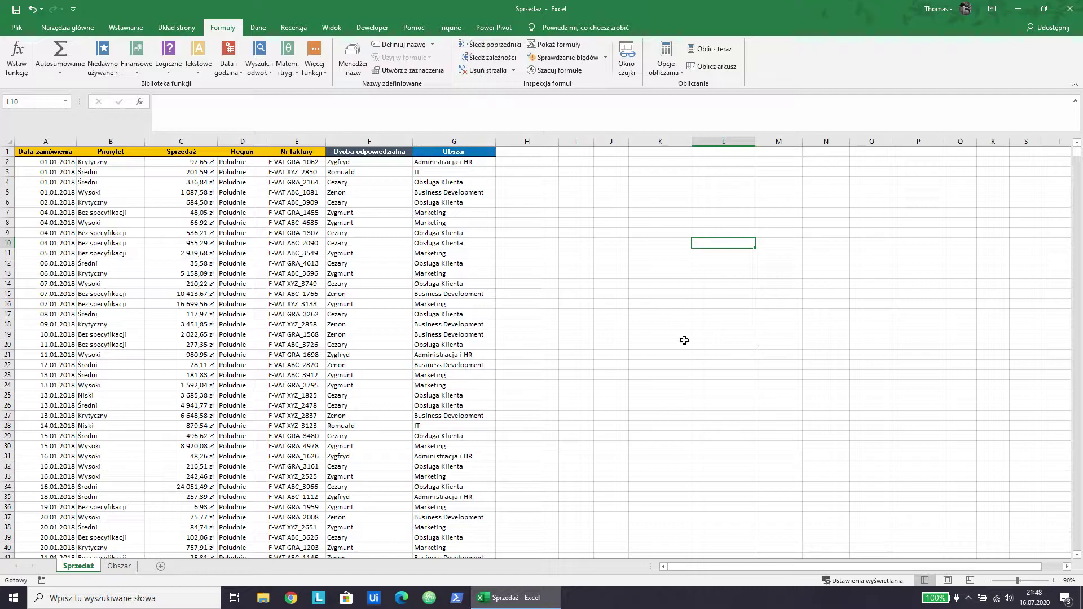
# Copy the Priorytet and Region columns into columns I and J of a new sheet
pyautogui.click(124, 143)
pyautogui.keyDown('ctrl'); pyautogui.click(242, 141); pyautogui.keyUp('ctrl')
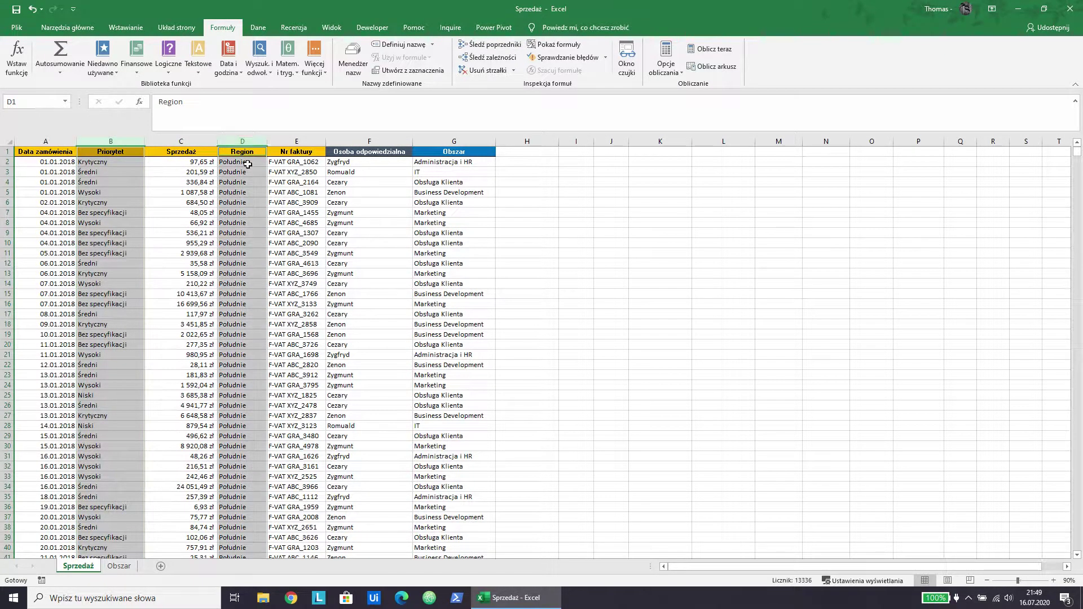
pyautogui.rightClick(248, 164)
pyautogui.click(294, 204)
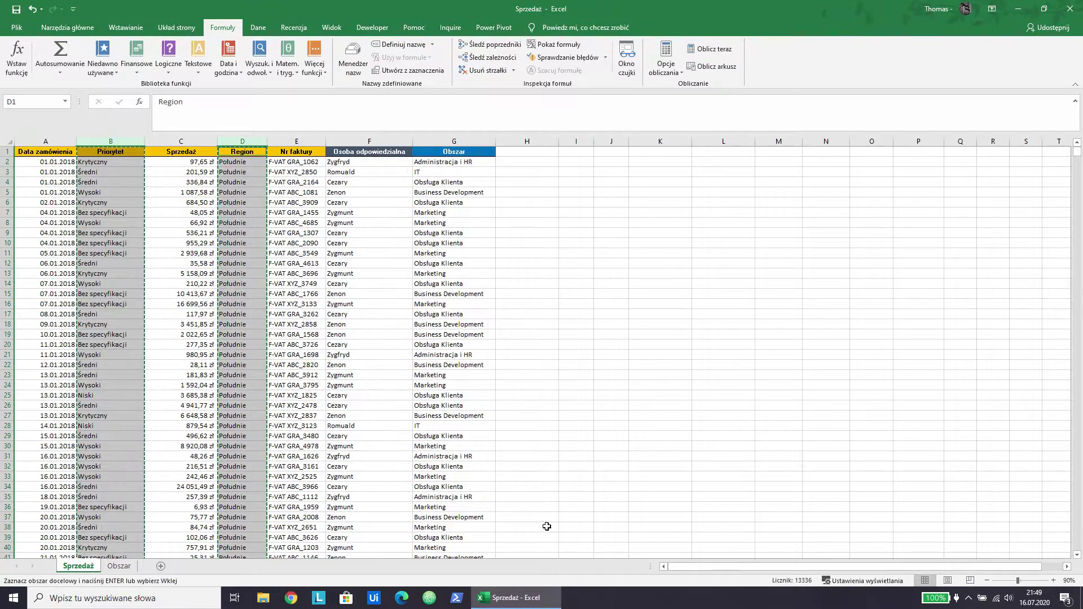
pyautogui.click(159, 567)
pyautogui.rightClick(322, 153)
pyautogui.click(345, 204)
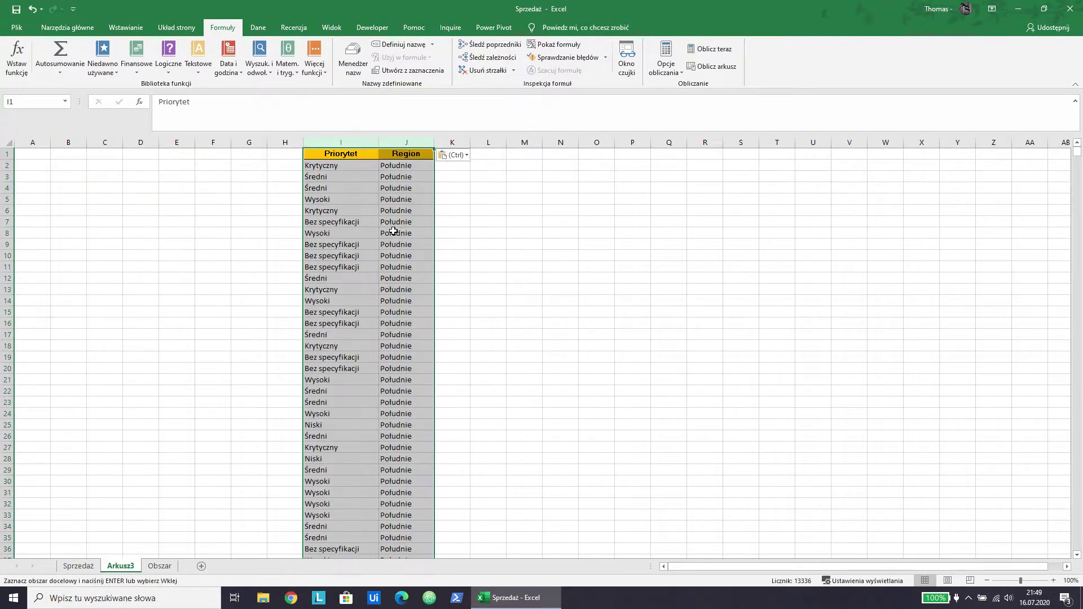
# Move the Region column from column J over to column K
pyautogui.click(389, 143)
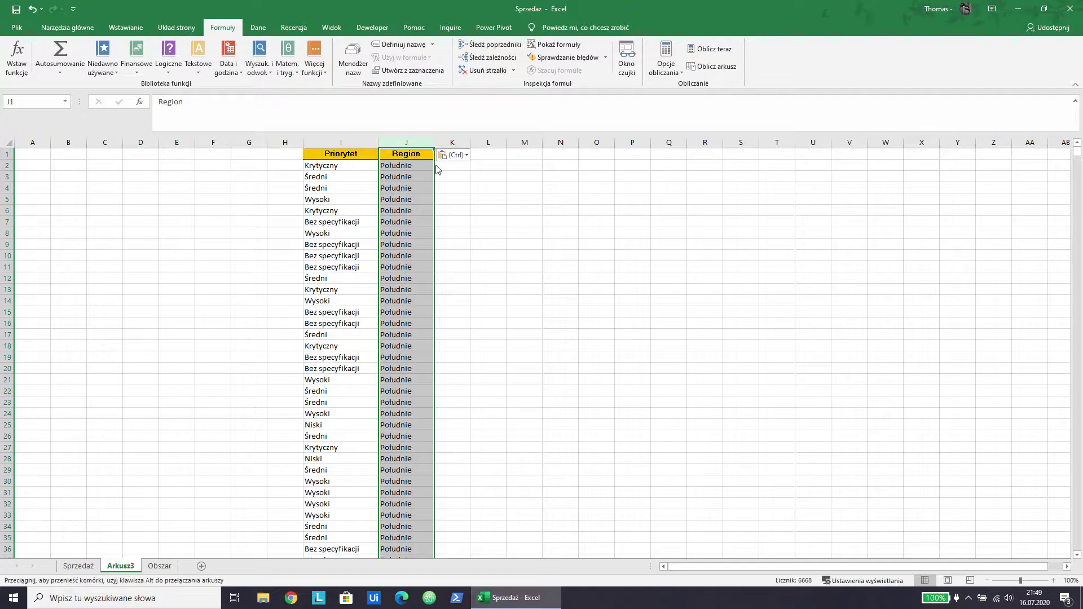
pyautogui.moveTo(436, 168); pyautogui.dragTo(461, 168)
pyautogui.click(341, 142)
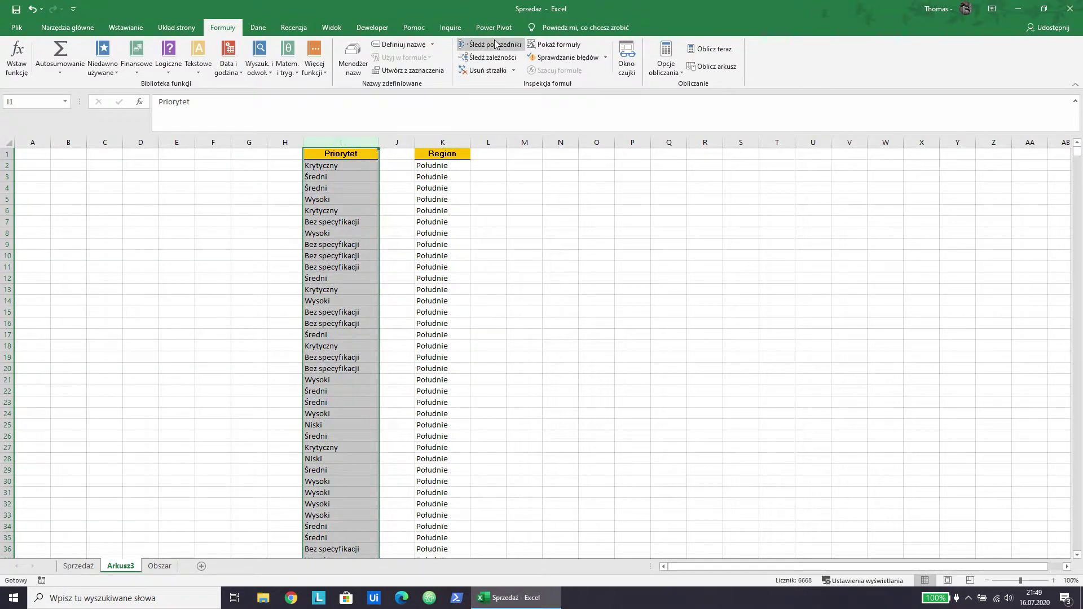
# Remove duplicate values from the Priorytet column I
pyautogui.click(263, 29)
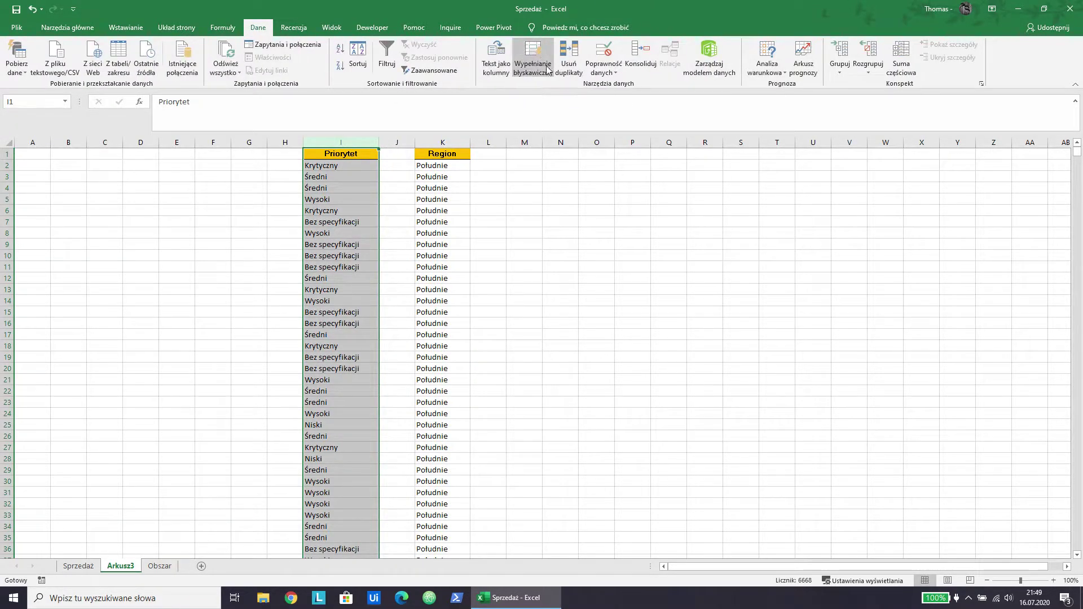
pyautogui.click(568, 59)
pyautogui.click(784, 460)
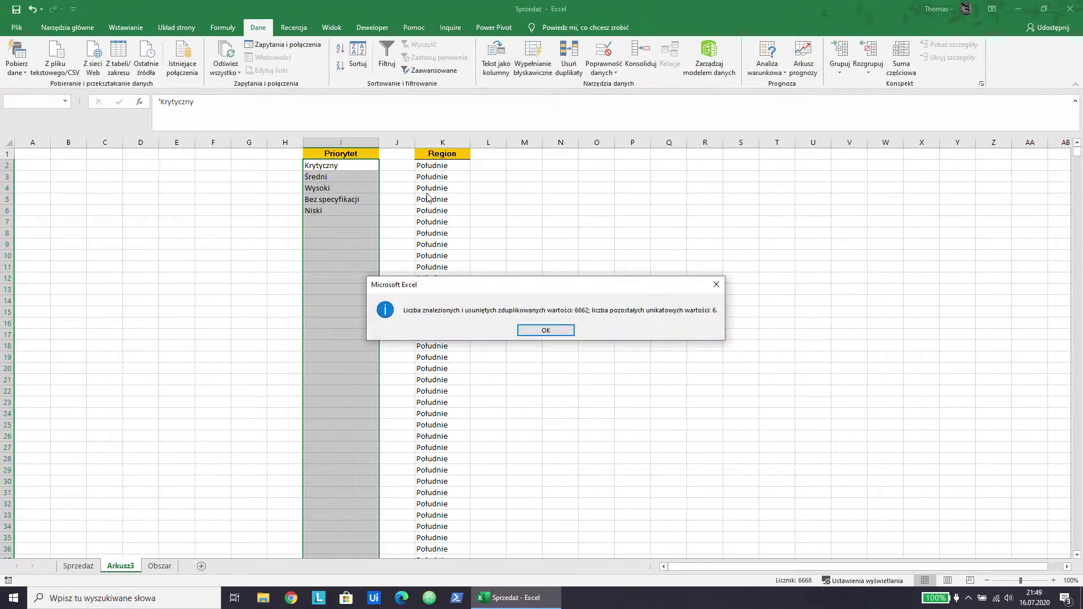
pyautogui.click(547, 330)
# Remove duplicates from the Region column K, leaving Południe, Północ, Wschód, Zachód
pyautogui.click(450, 143)
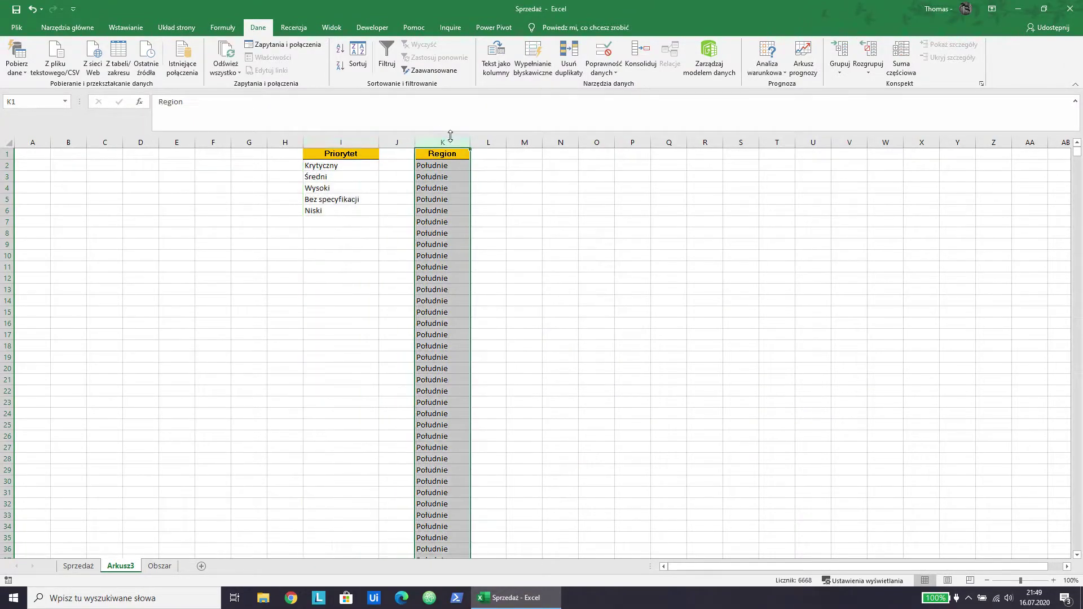
pyautogui.click(569, 56)
pyautogui.click(782, 458)
pyautogui.click(543, 331)
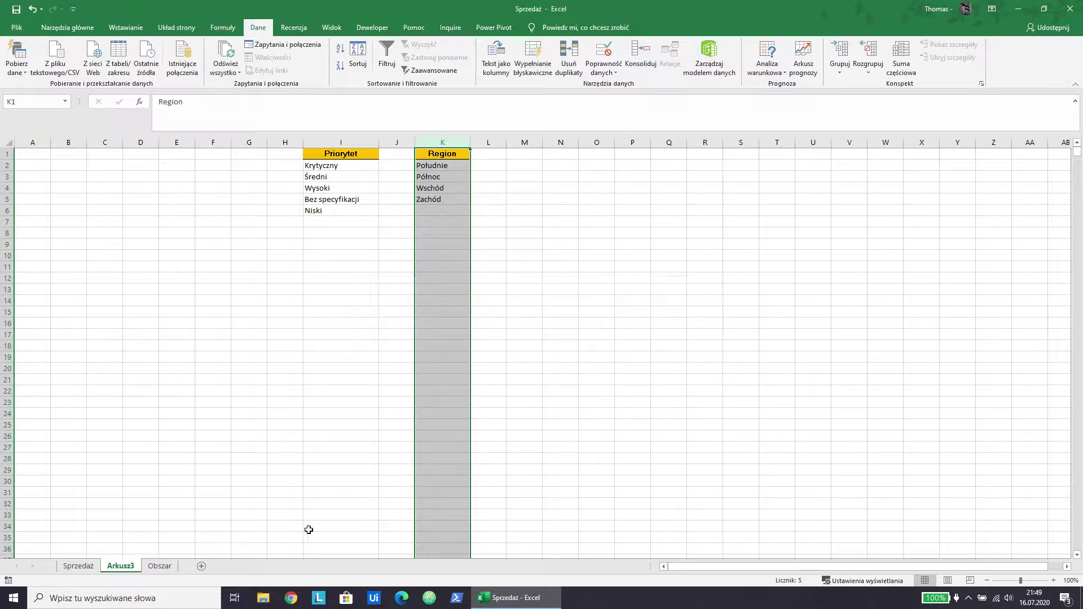
# Paste the Obszar sheet's I1:I6 list into M1 on Arkusz3 and autofit column M
pyautogui.click(160, 566)
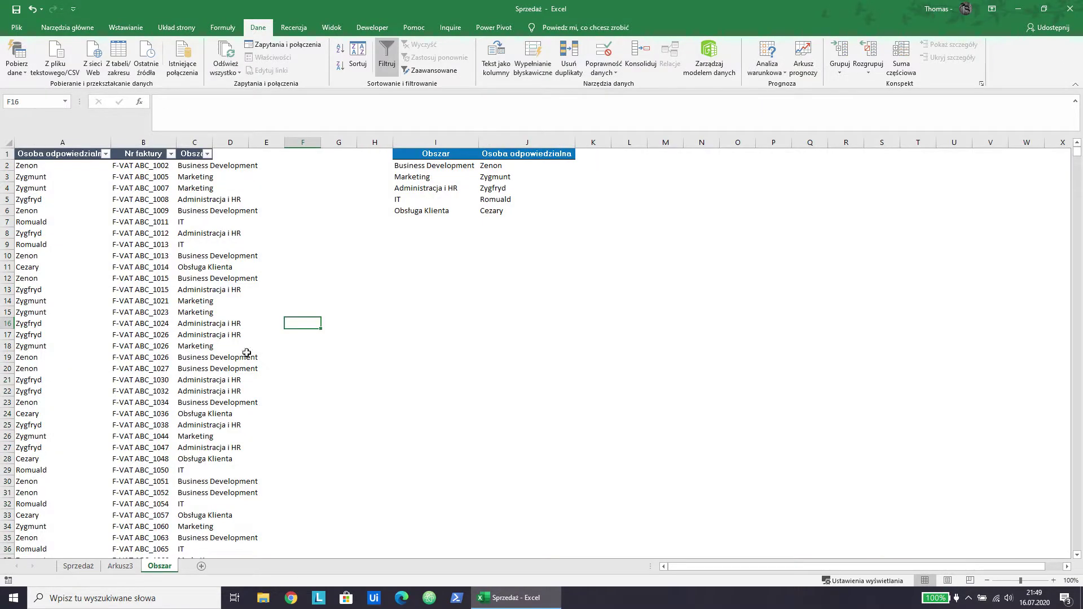
pyautogui.moveTo(420, 153); pyautogui.dragTo(420, 211)
pyautogui.rightClick(435, 187)
pyautogui.click(473, 207)
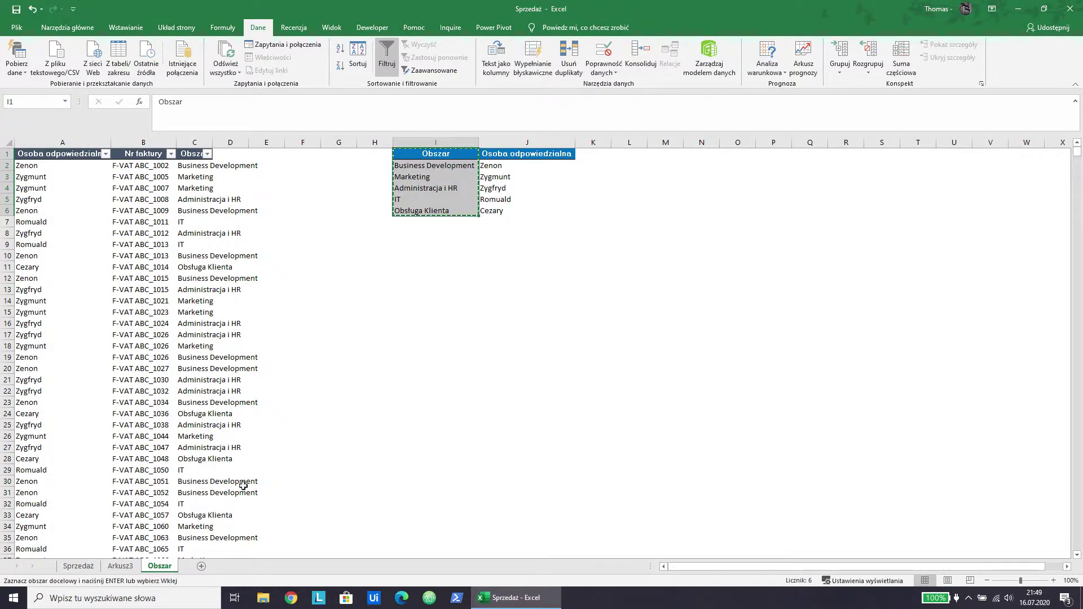
pyautogui.click(120, 566)
pyautogui.rightClick(523, 155)
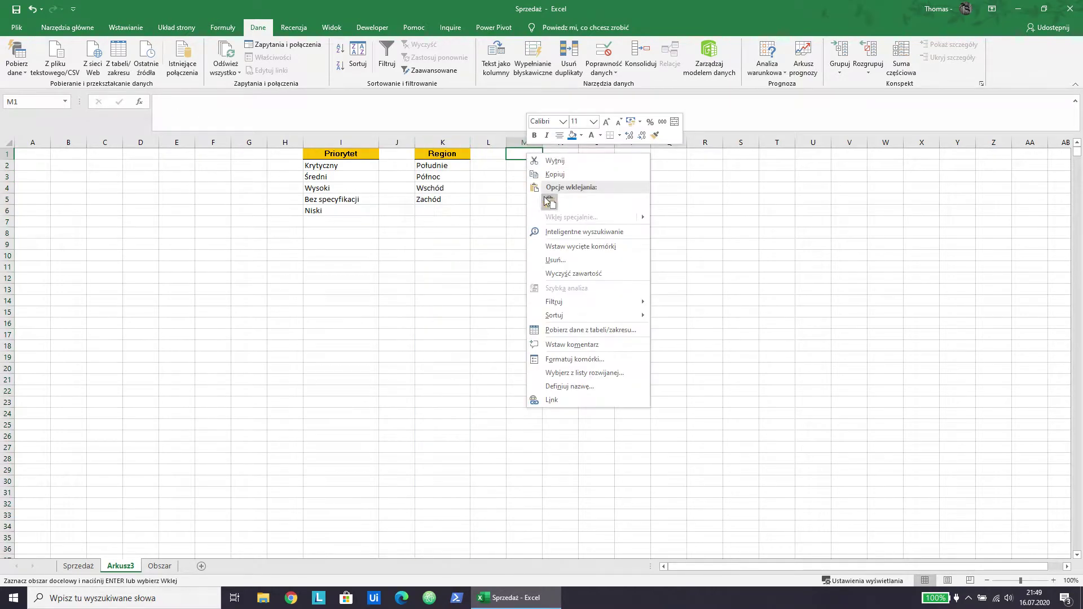
pyautogui.click(564, 210)
pyautogui.click(632, 221)
pyautogui.doubleClick(542, 143)
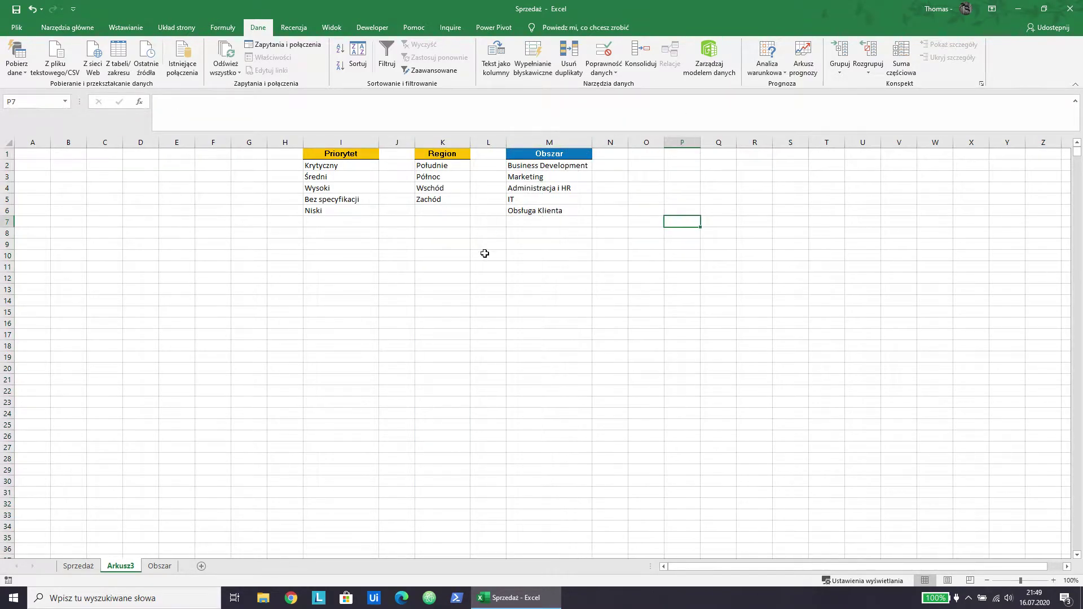
pyautogui.click(485, 255)
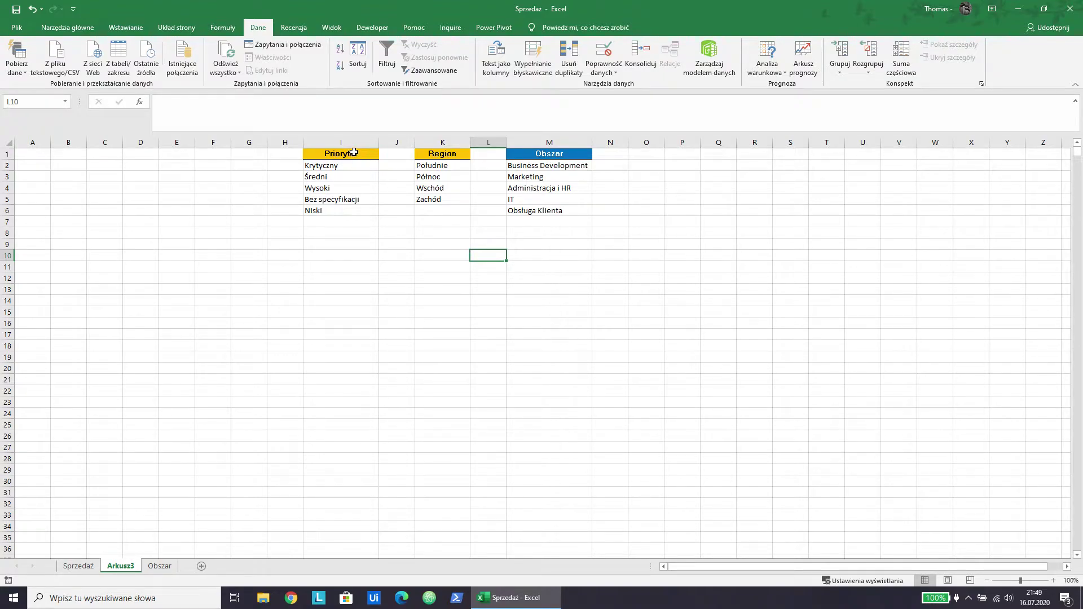
# Create the name Priorytet for I1:I6 from its top-row header
pyautogui.moveTo(353, 152); pyautogui.dragTo(351, 210)
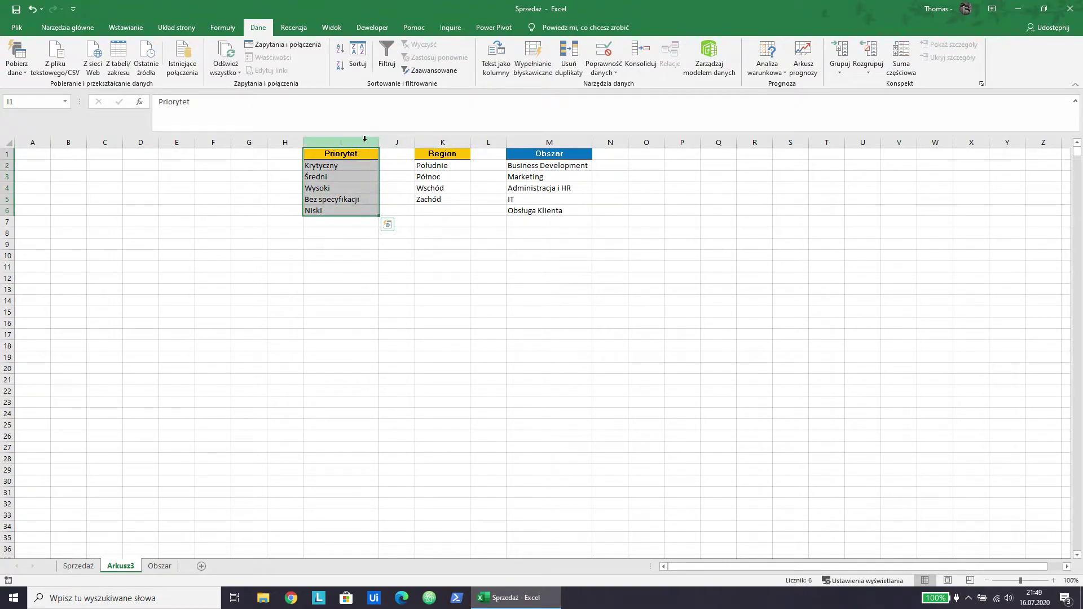
pyautogui.click(223, 30)
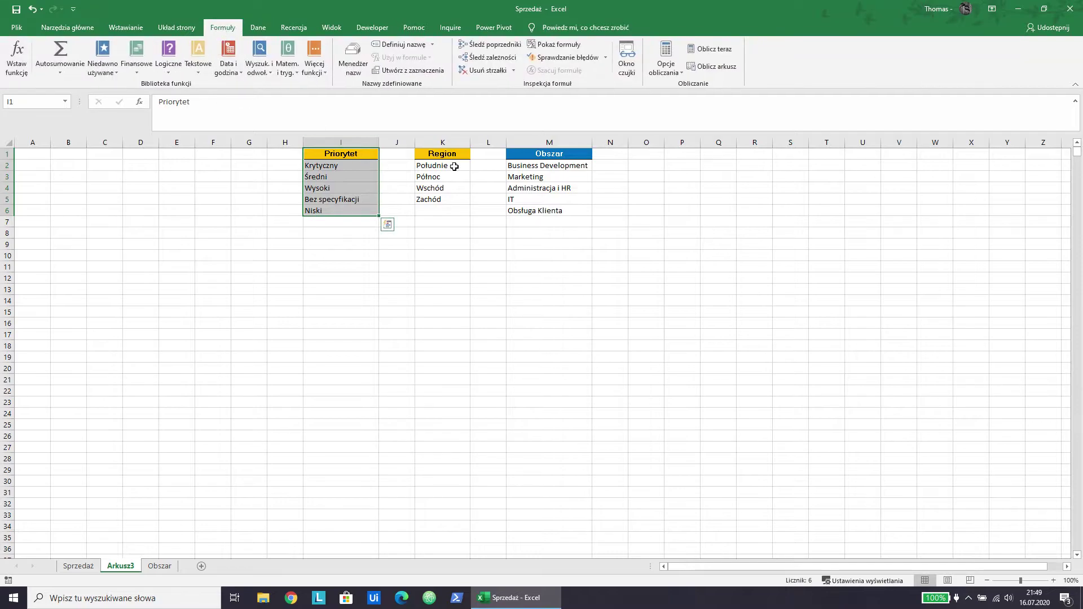
pyautogui.click(405, 72)
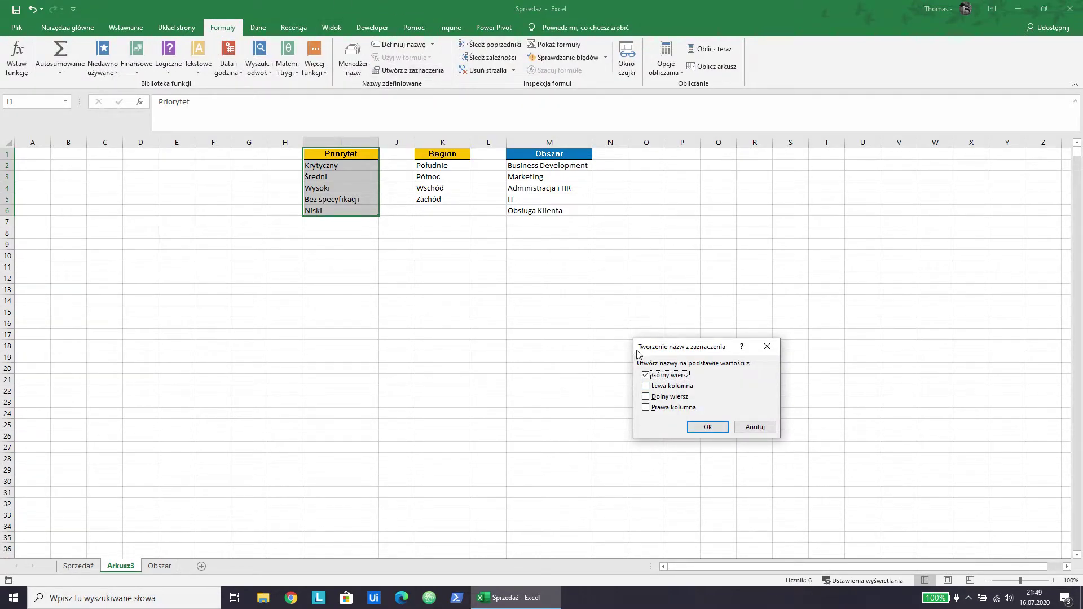
pyautogui.moveTo(698, 351); pyautogui.dragTo(564, 274)
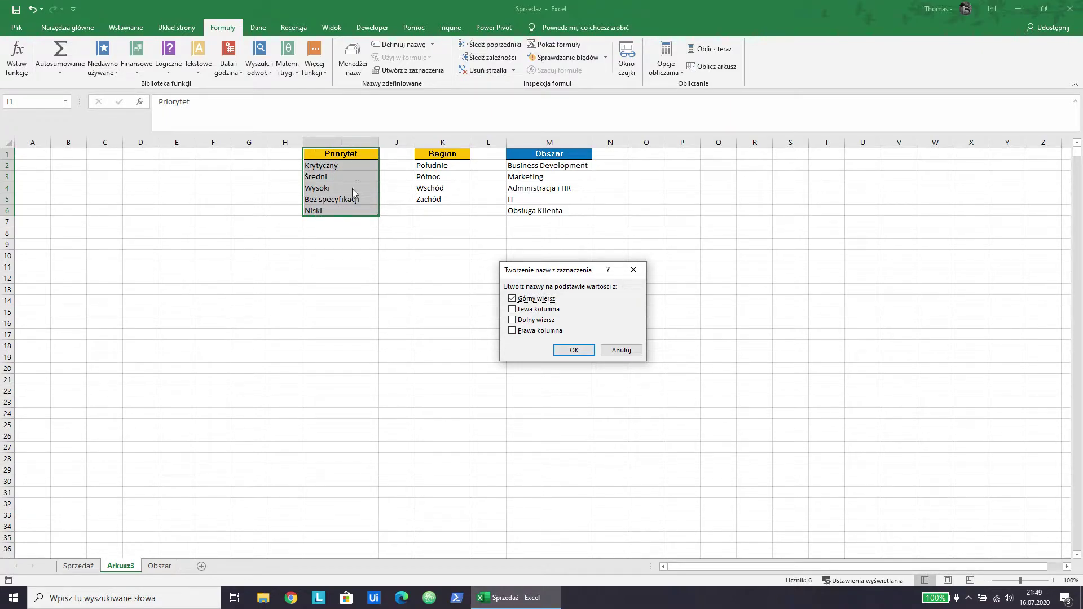
pyautogui.click(584, 353)
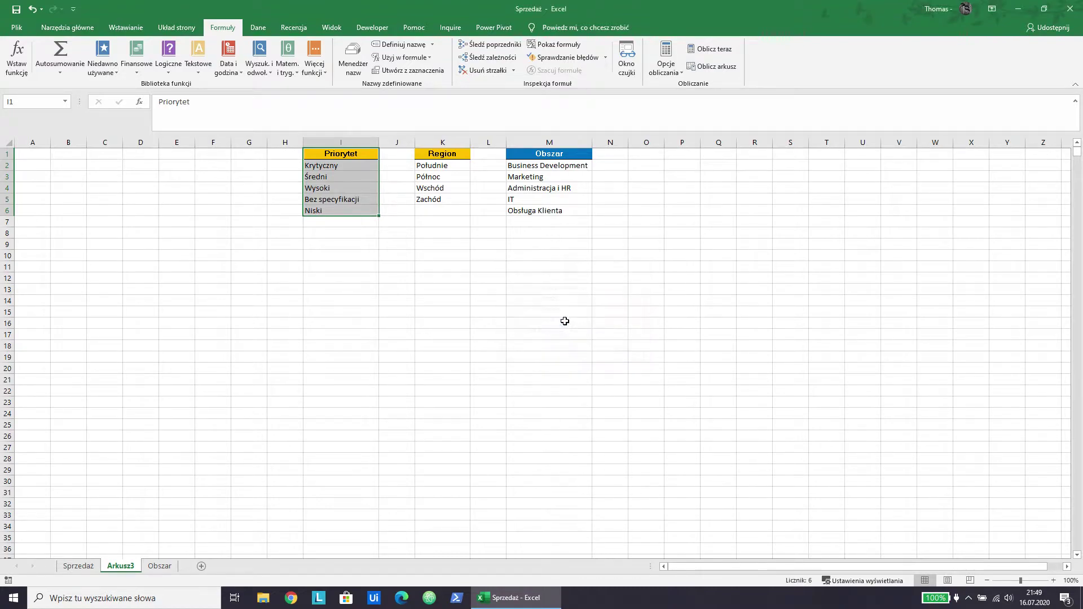
# Create the name Region for the K column list from its header
pyautogui.moveTo(449, 152); pyautogui.dragTo(449, 199)
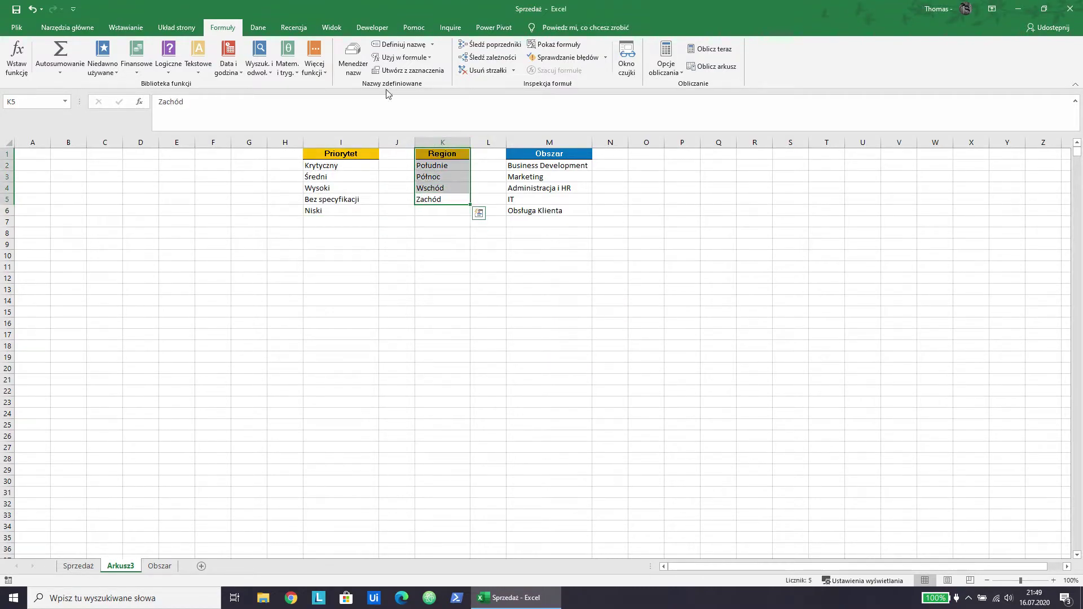
pyautogui.click(407, 70)
pyautogui.click(574, 350)
# Create the name Obszar for M1:M6 from its header row
pyautogui.moveTo(550, 156); pyautogui.dragTo(549, 212)
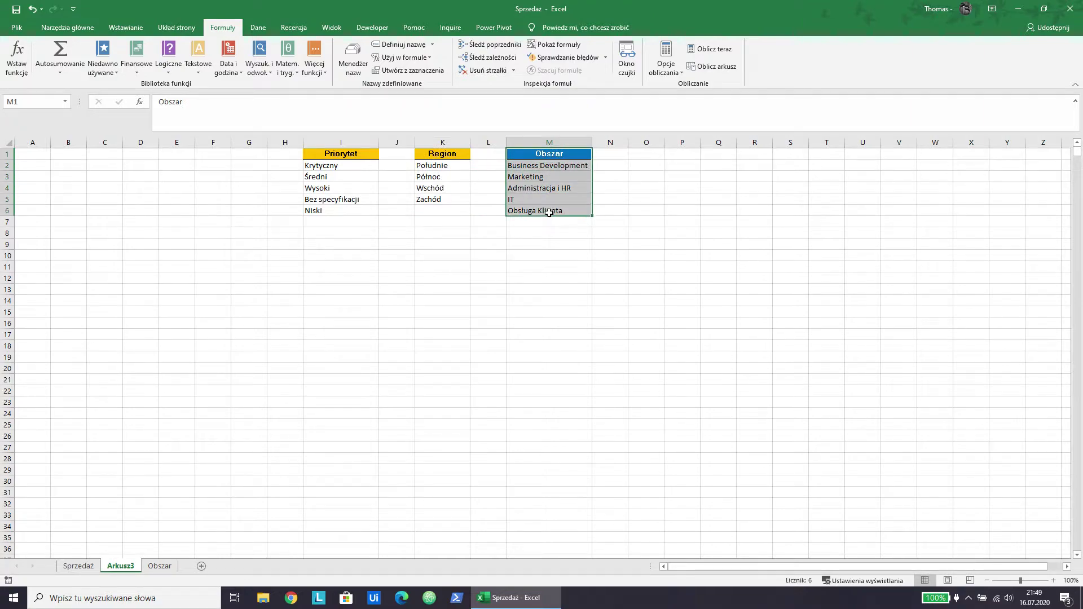
pyautogui.click(407, 70)
pyautogui.click(580, 348)
pyautogui.click(650, 324)
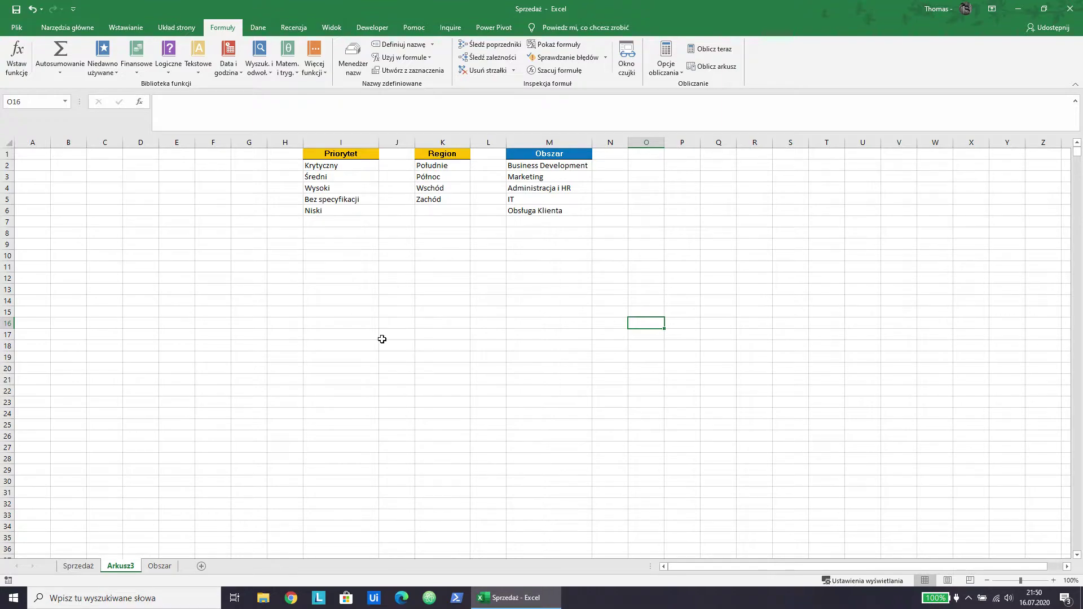
# In Name Manager, check the ranges that Obszar, Priorytet and Region refer to
pyautogui.click(358, 59)
pyautogui.click(470, 256)
pyautogui.click(461, 264)
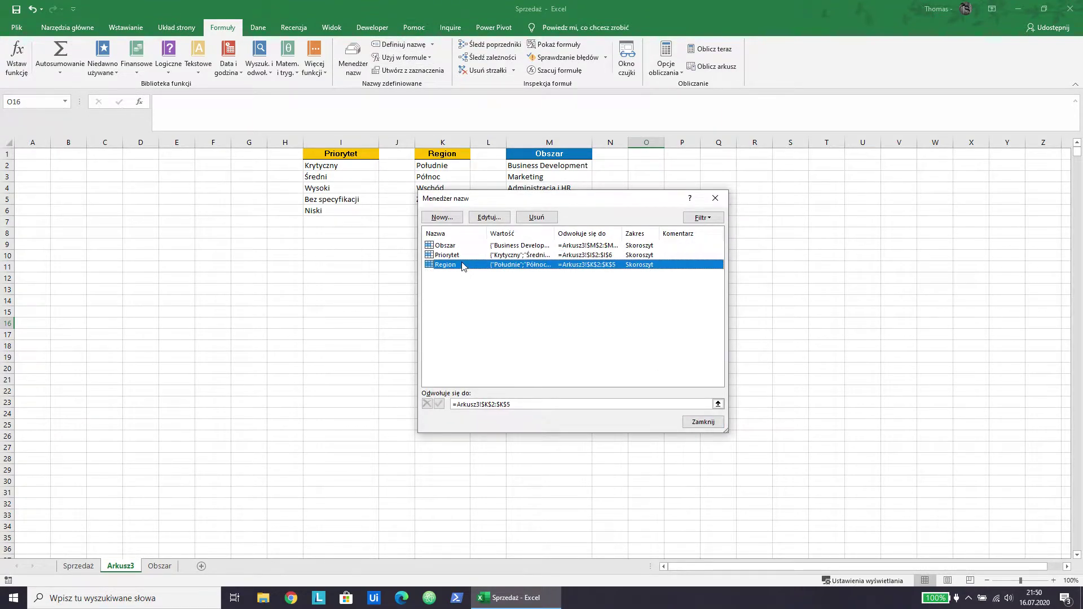
pyautogui.click(461, 247)
pyautogui.click(456, 254)
pyautogui.click(457, 265)
pyautogui.click(459, 245)
pyautogui.click(460, 254)
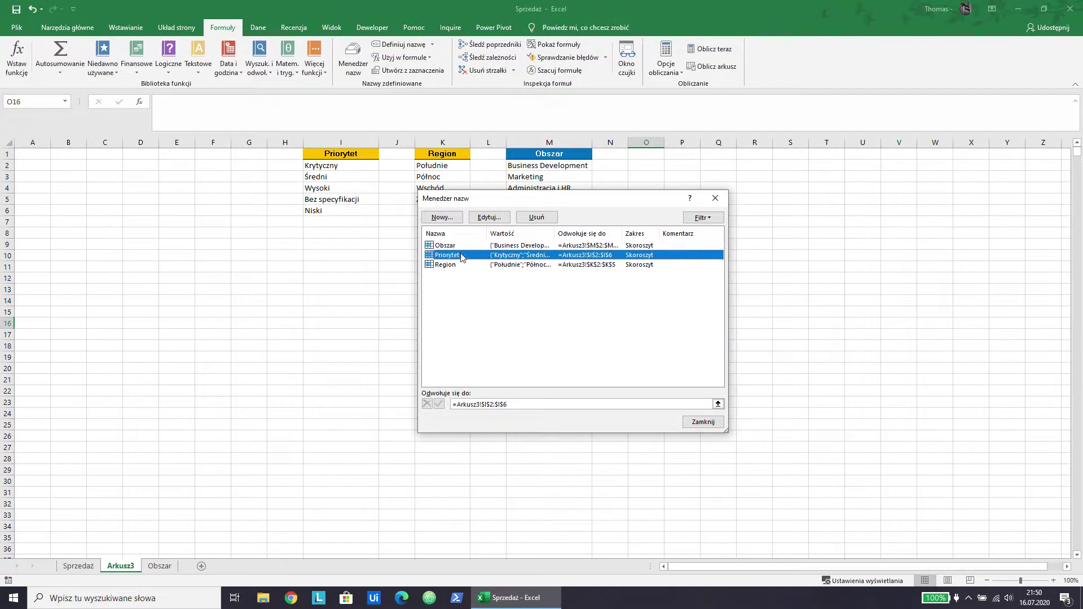
pyautogui.click(456, 265)
# Close Name Manager and view the lookup formula in F2 on Sprzedaż
pyautogui.click(715, 199)
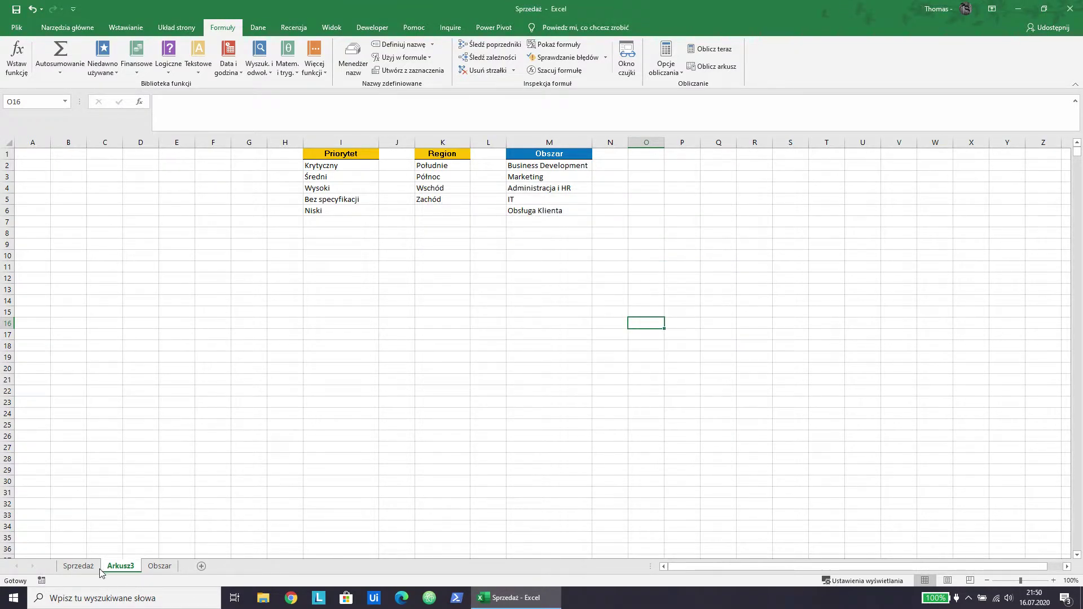
pyautogui.click(82, 566)
pyautogui.click(358, 158)
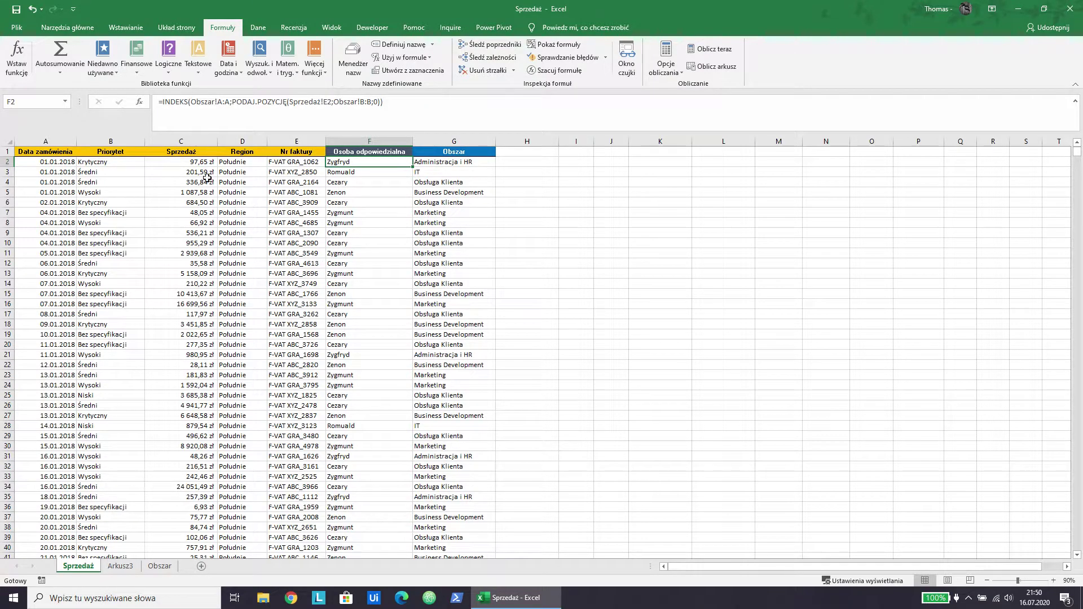
# Check the G2 lookup formula and the Obszar sheet's list, then return to Arkusz3
pyautogui.moveTo(451, 151); pyautogui.dragTo(445, 164)
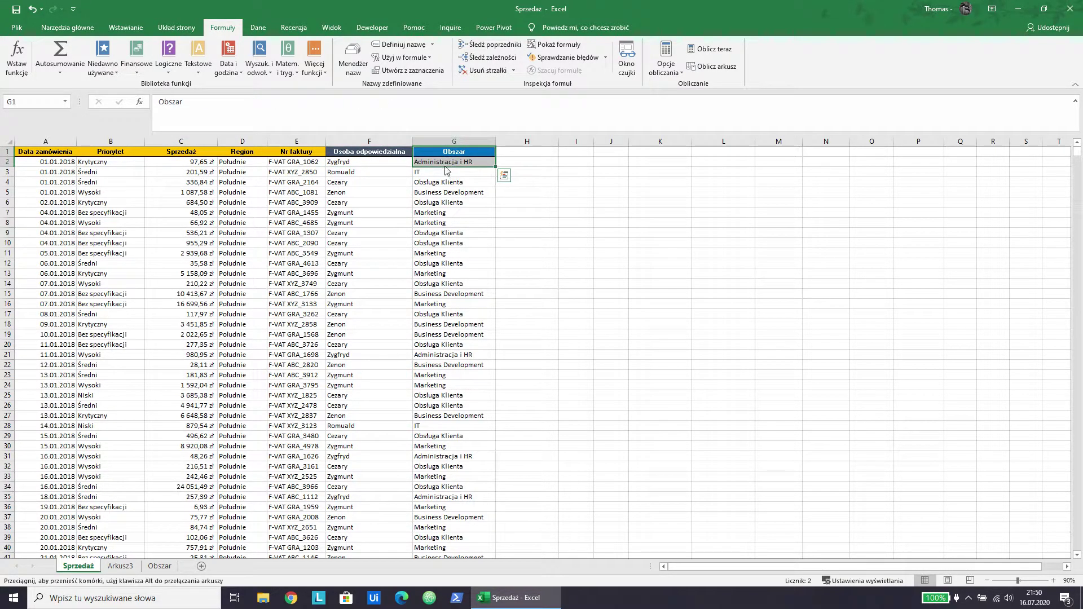
pyautogui.click(446, 162)
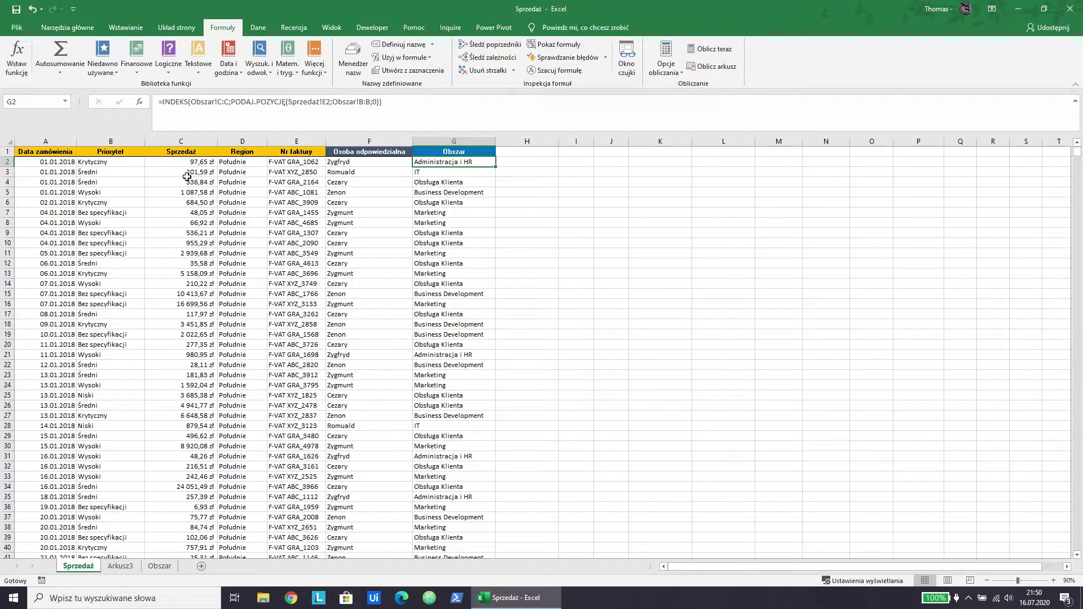
pyautogui.click(160, 566)
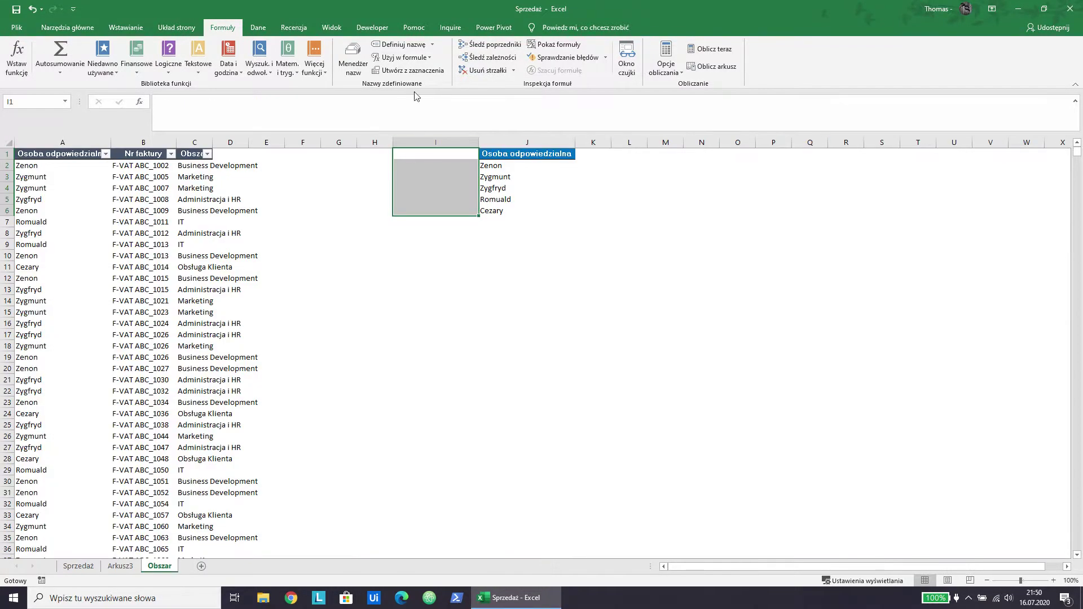
pyautogui.click(499, 323)
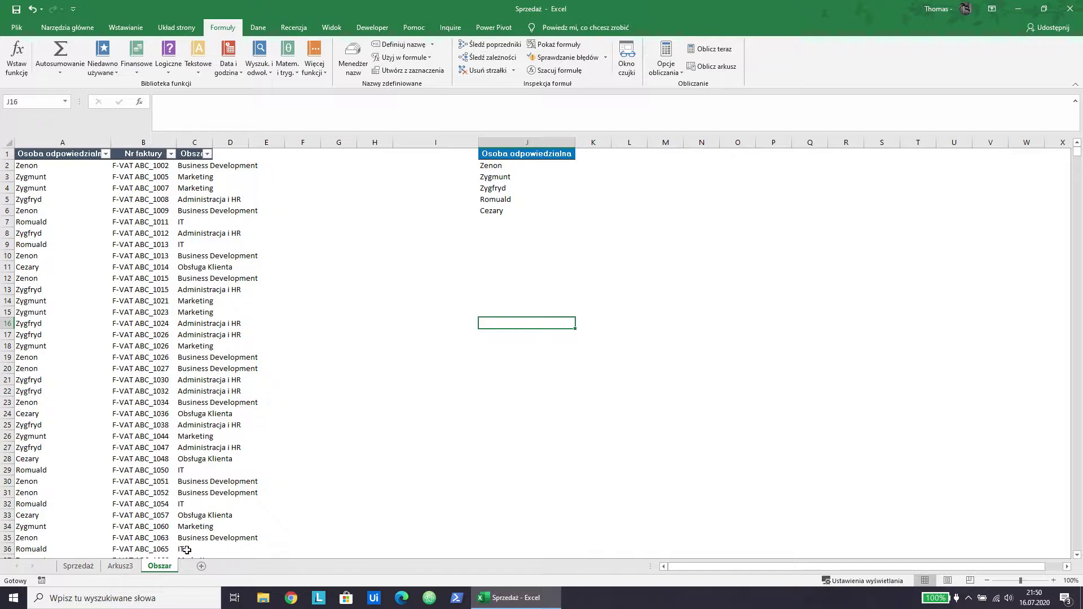
pyautogui.click(120, 565)
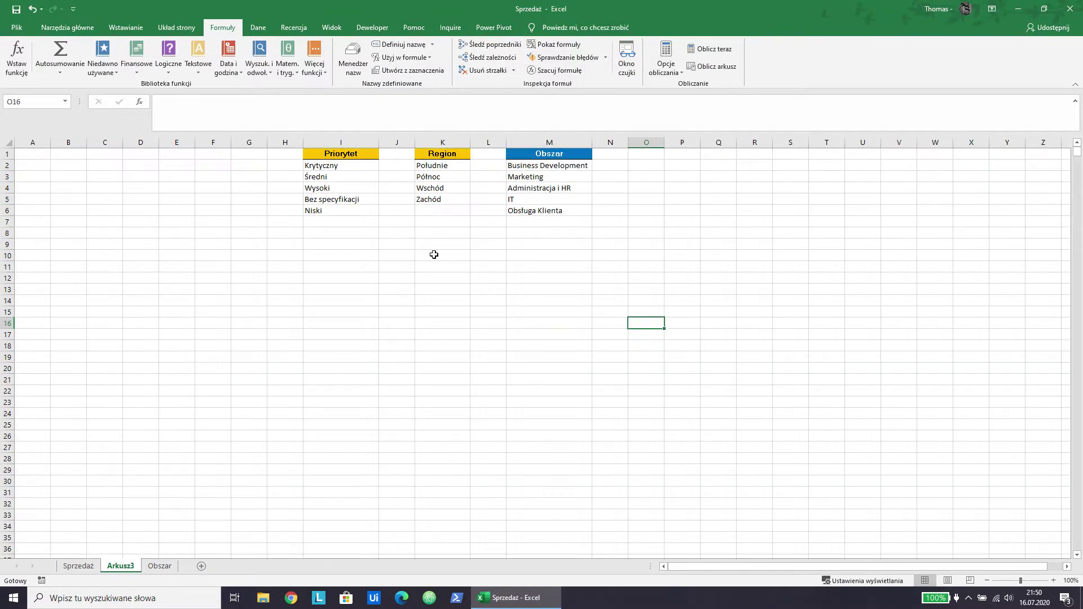
# Select and copy the Obszar list in Arkusz3!M1:M7
pyautogui.click(549, 142)
pyautogui.moveTo(552, 221); pyautogui.dragTo(552, 153)
pyautogui.rightClick(552, 154)
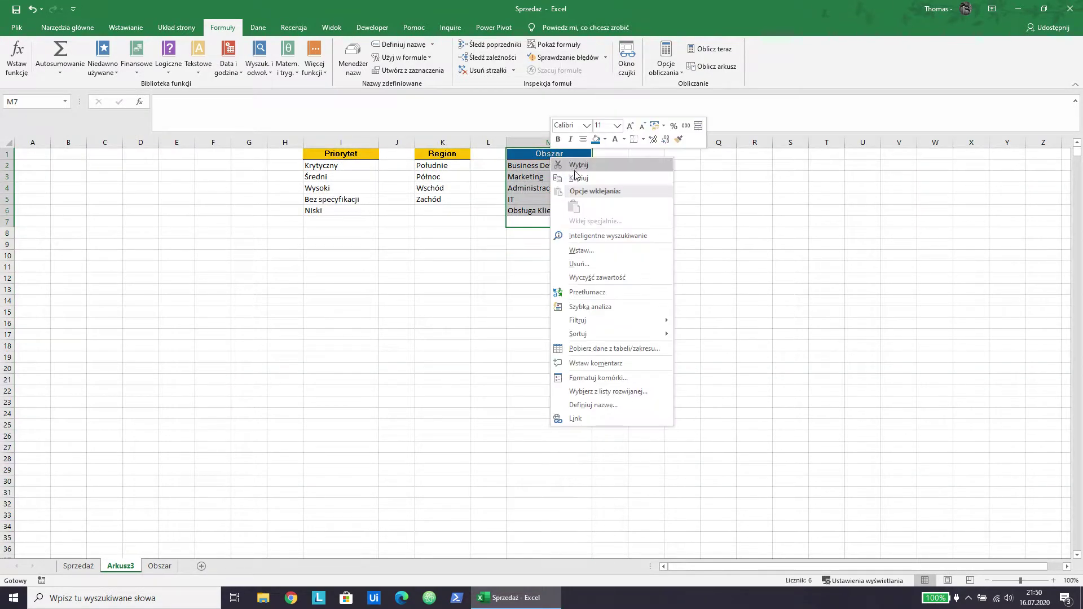
pyautogui.click(578, 173)
pyautogui.rightClick(534, 167)
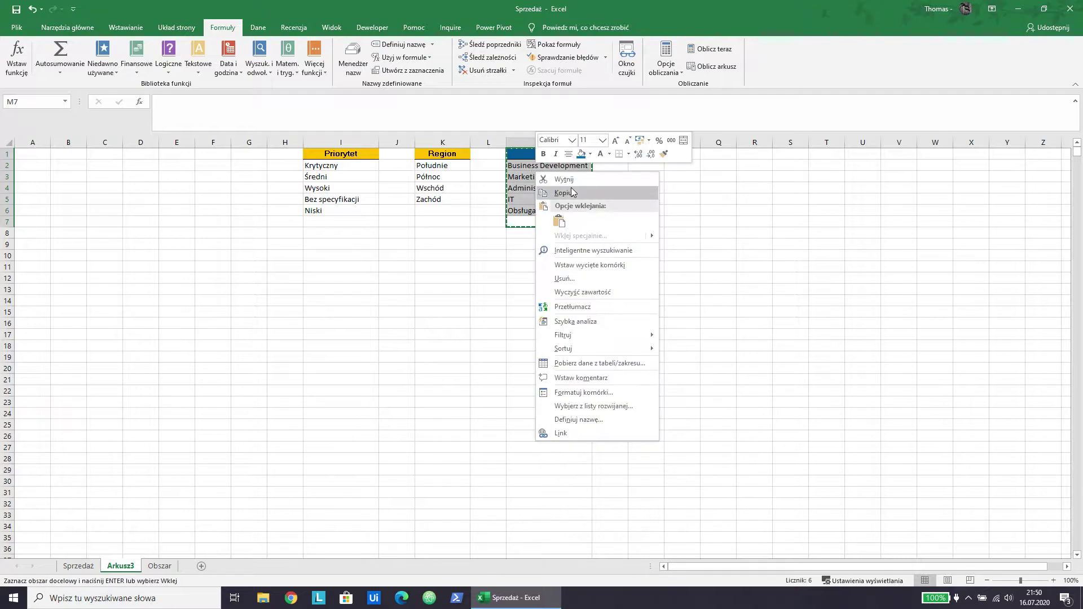
pyautogui.click(574, 193)
# Paste the Obszar list into I1 of the Obszar sheet, then return to Arkusz3
pyautogui.click(160, 565)
pyautogui.rightClick(466, 154)
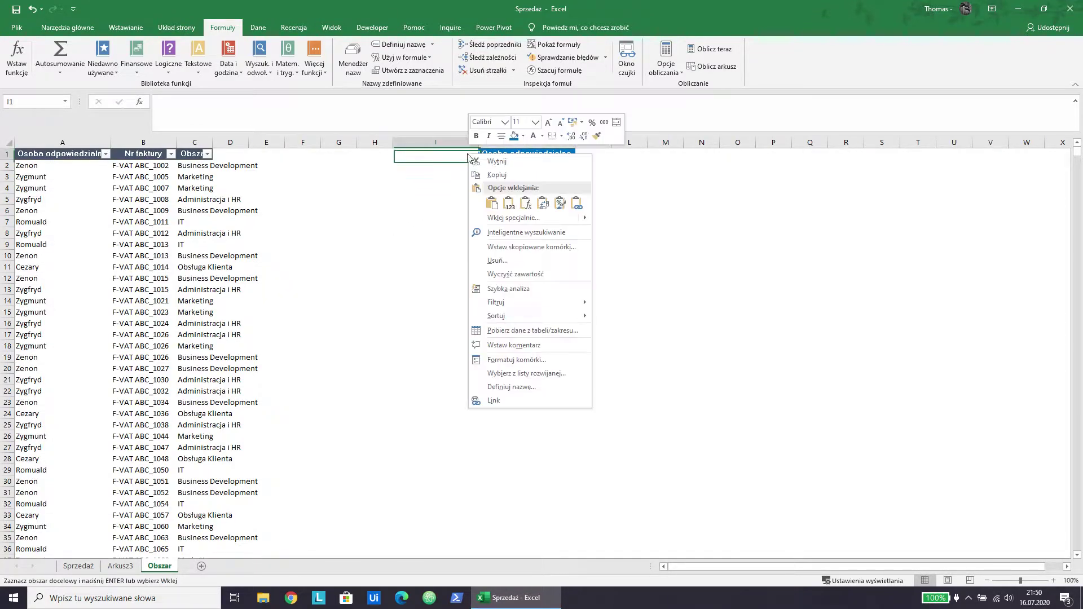
pyautogui.click(491, 205)
pyautogui.click(620, 295)
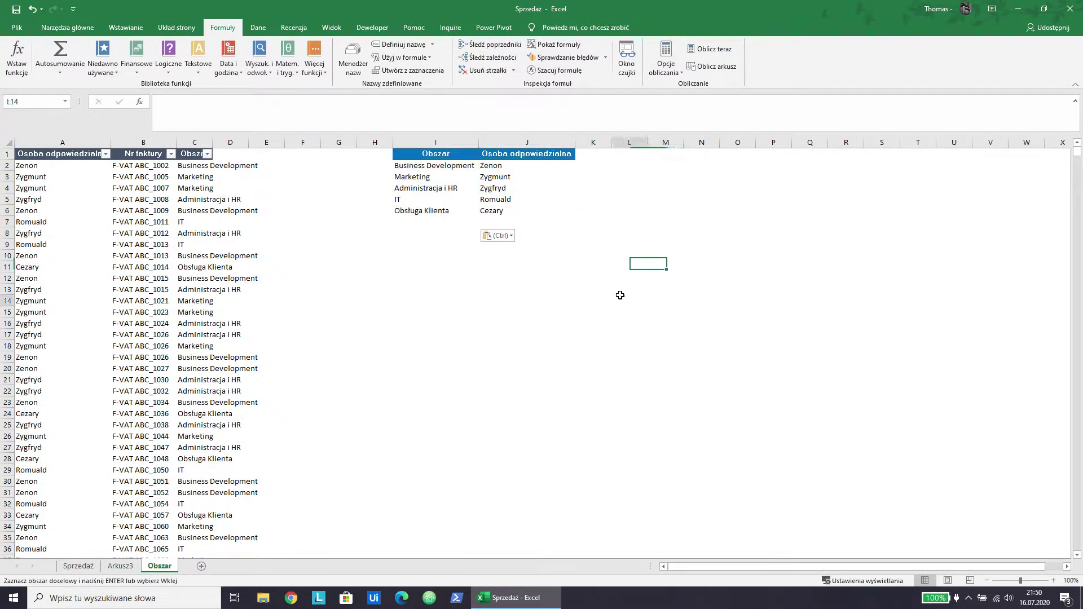
pyautogui.click(442, 156)
pyautogui.click(79, 566)
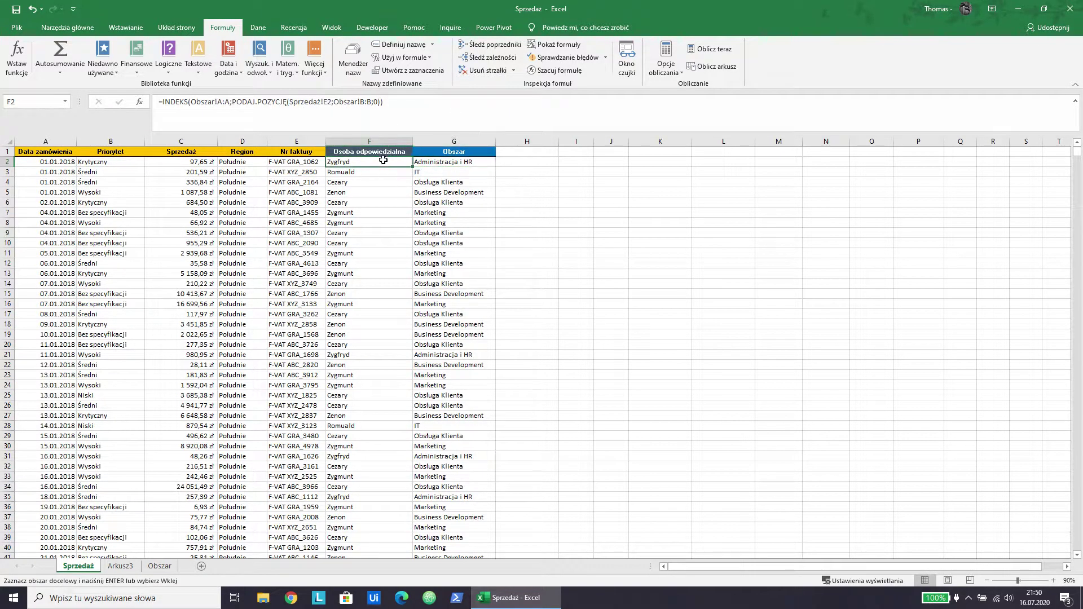
pyautogui.click(119, 566)
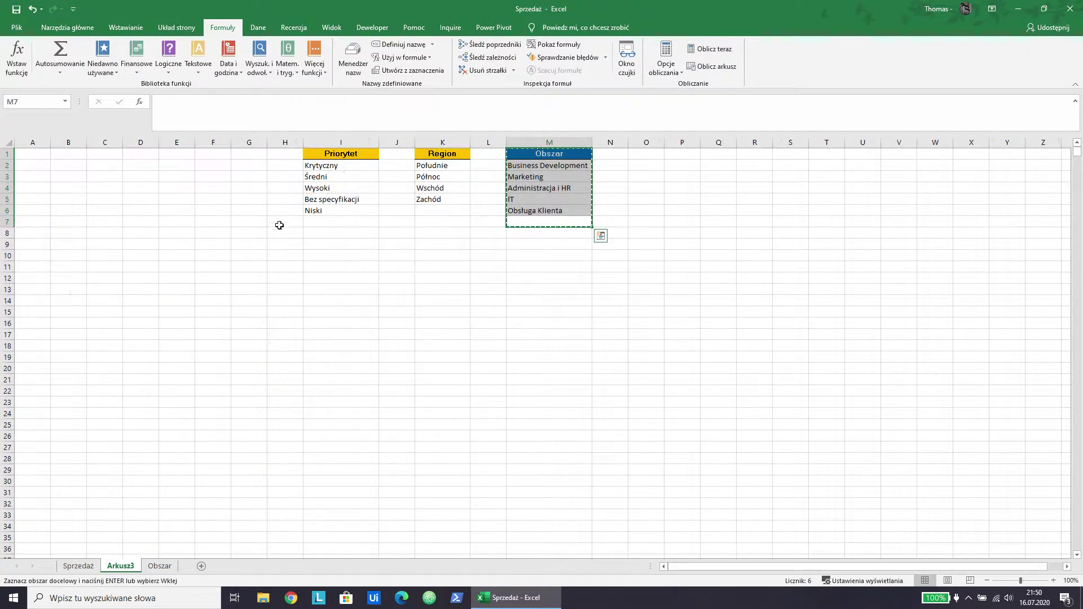
# On the Obszar sheet, inspect the C2 and C3 lookup formulas and the pasted I1:I6 list
pyautogui.click(160, 566)
pyautogui.click(200, 172)
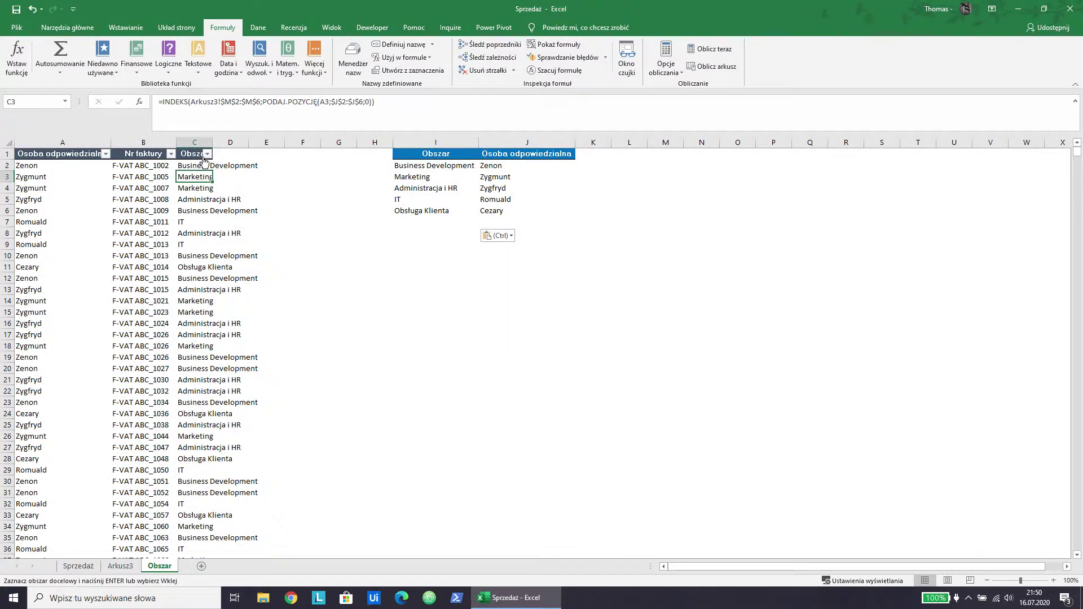
pyautogui.click(208, 153)
pyautogui.click(207, 153)
pyautogui.click(201, 165)
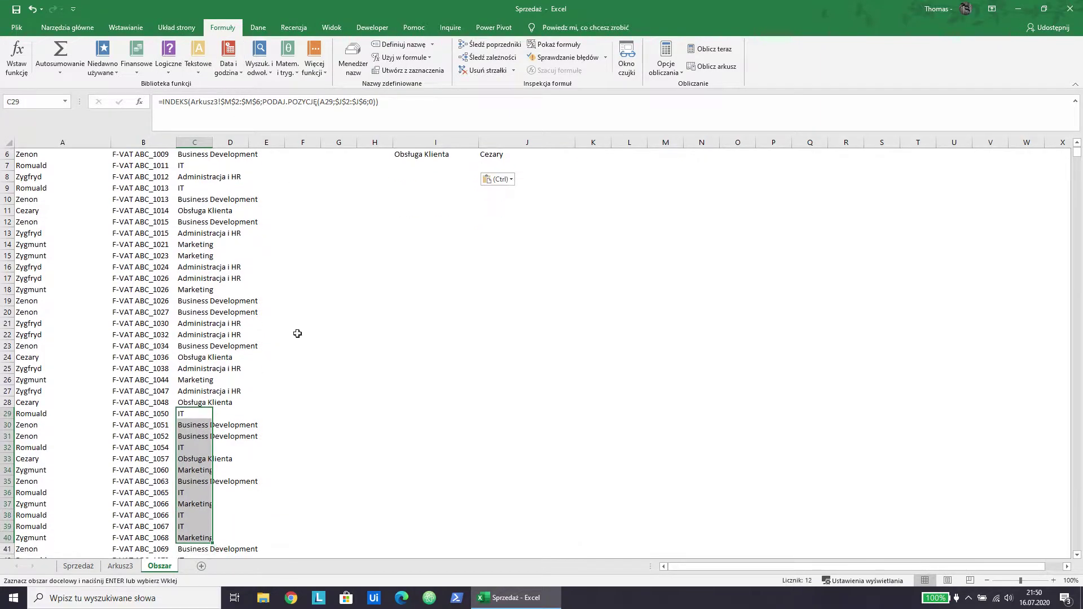
pyautogui.click(338, 278)
pyautogui.moveTo(436, 153); pyautogui.dragTo(436, 211)
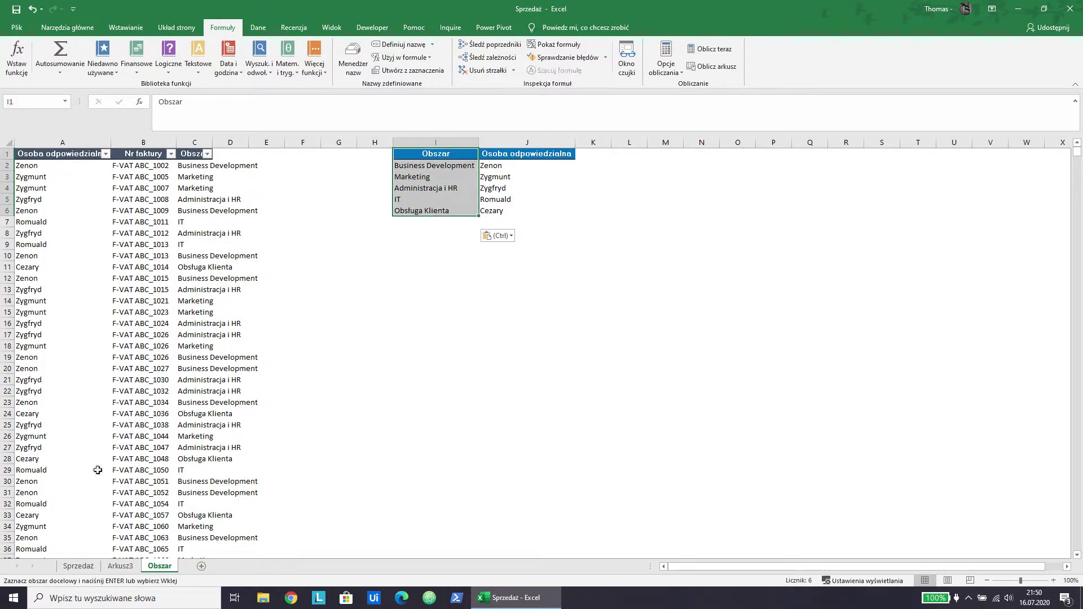
# Edit C2's formula so its lookup range becomes $I$2:$I$6 instead of Arkusz3!$M$2:$M$6
pyautogui.click(201, 166)
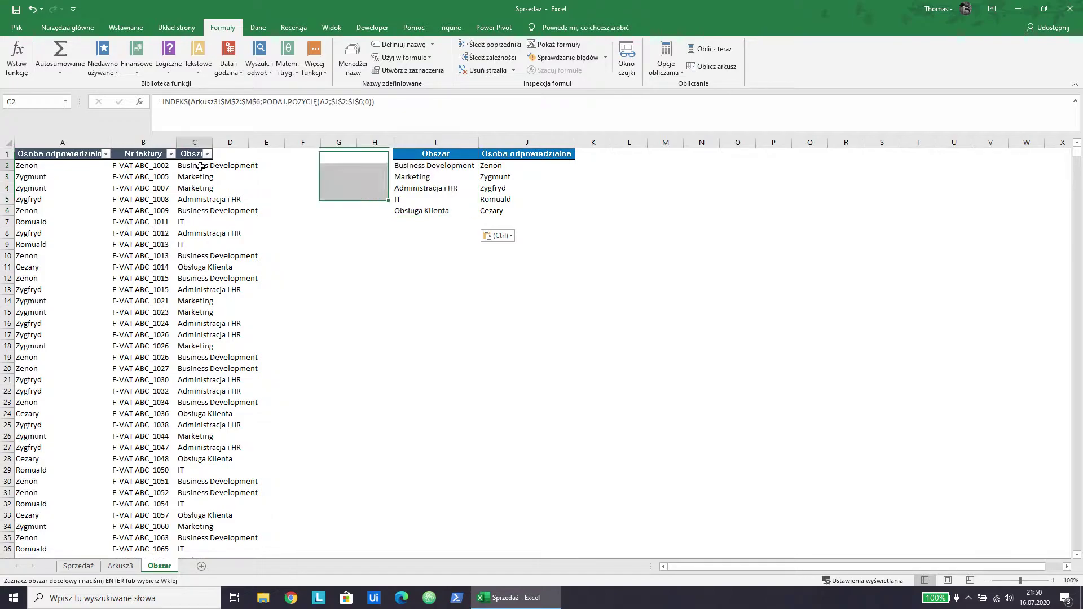
pyautogui.click(200, 101)
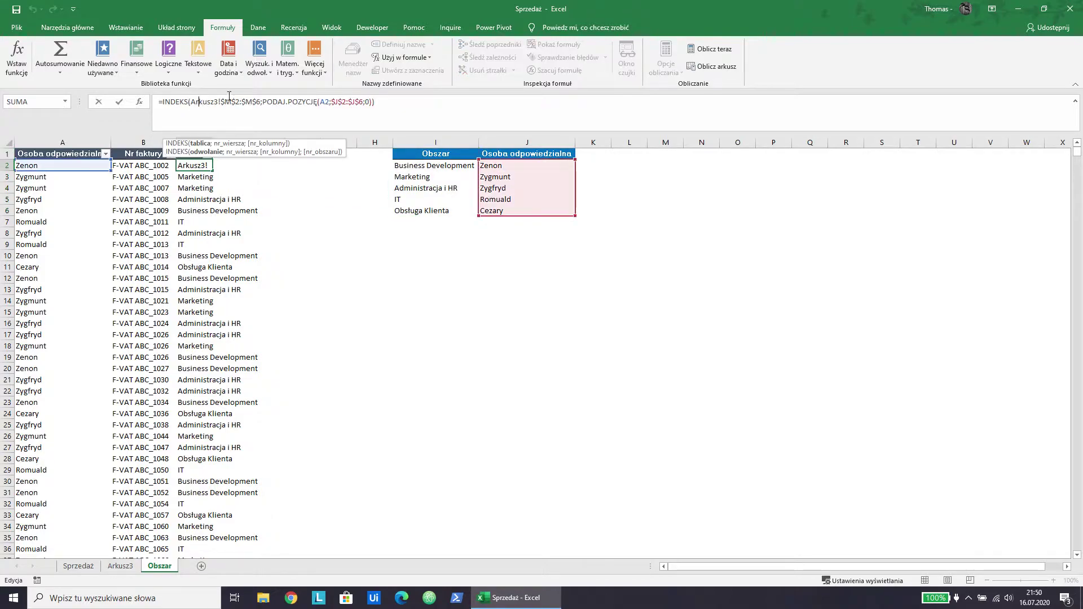
pyautogui.doubleClick(229, 101)
pyautogui.click(200, 144)
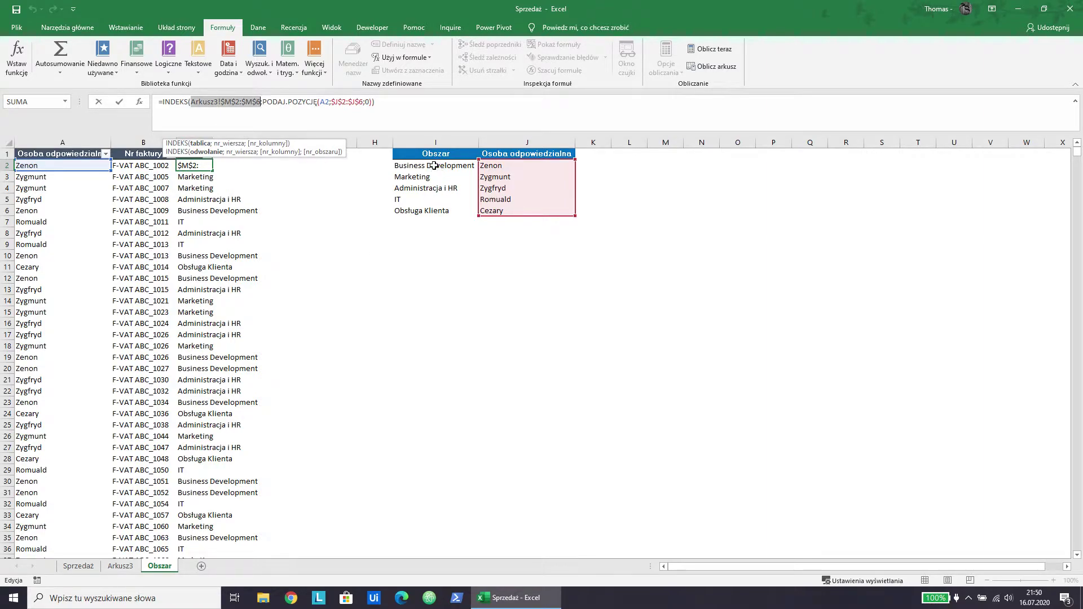
pyautogui.moveTo(433, 165); pyautogui.dragTo(448, 211)
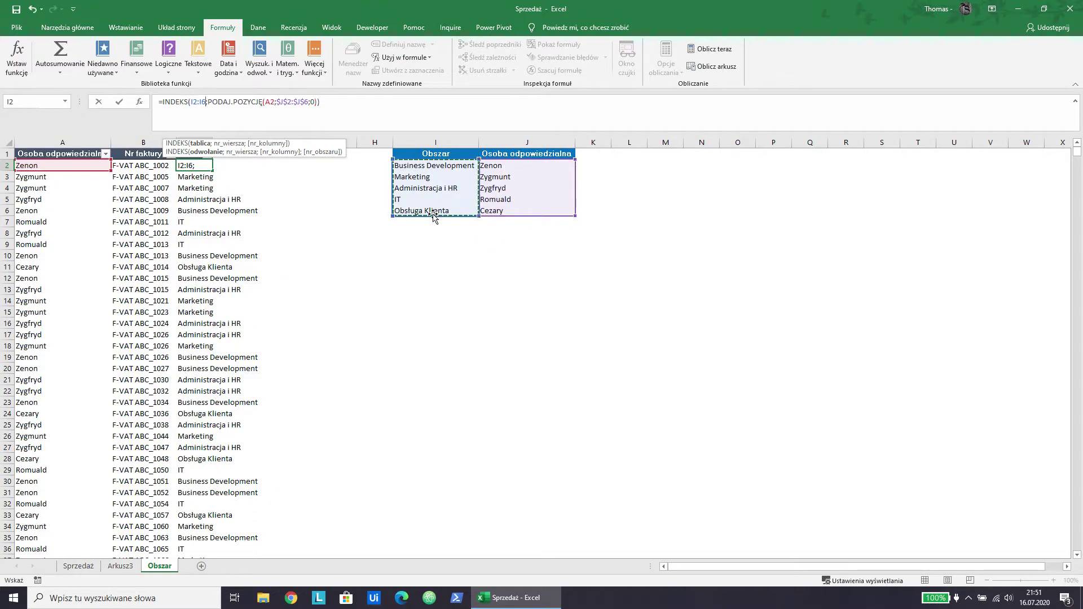
pyautogui.press('F4')
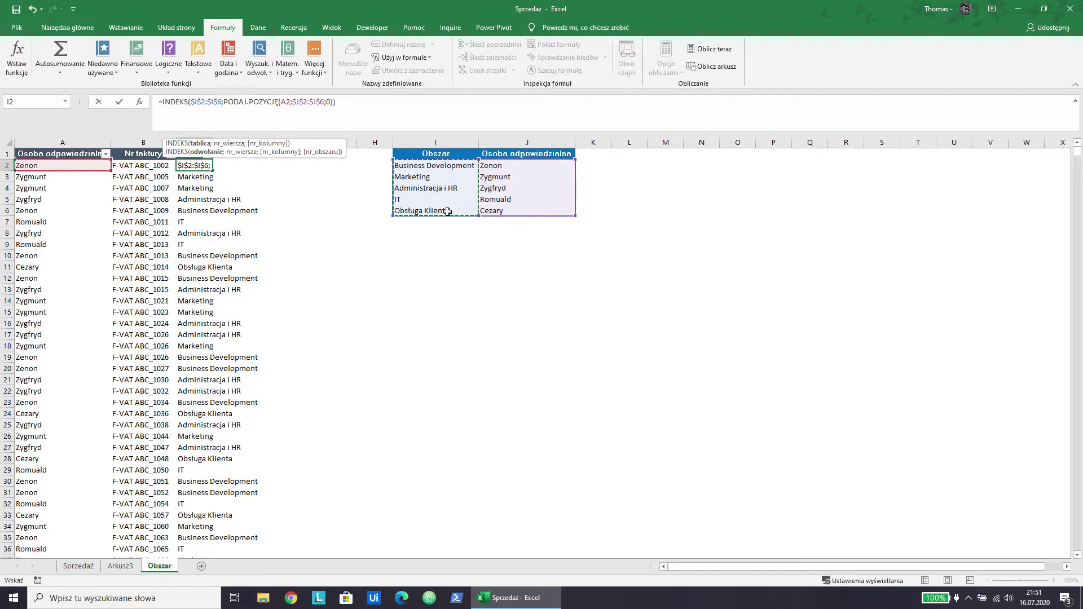
pyautogui.press('Return')
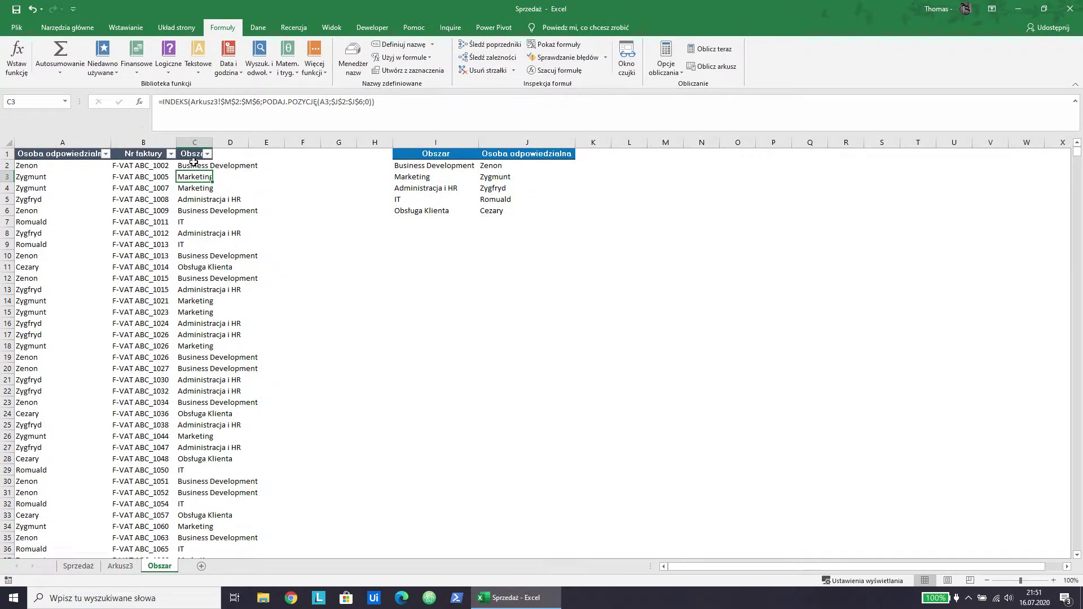
# Delete Arkusz3 columns A through H so the lists land in A, C and E, then open Sprzedaż
pyautogui.click(809, 361)
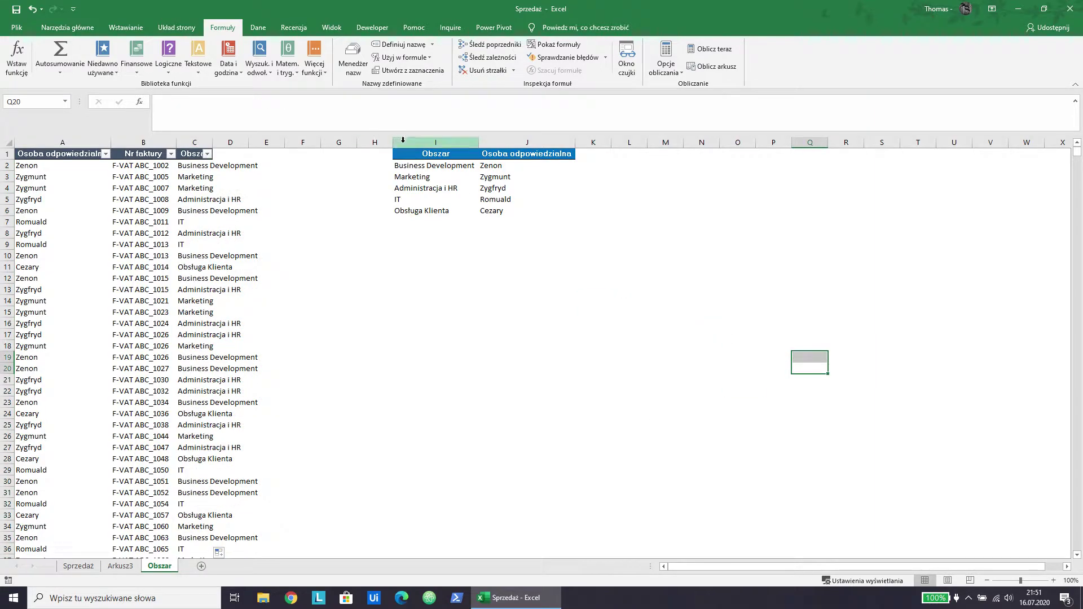
pyautogui.click(433, 165)
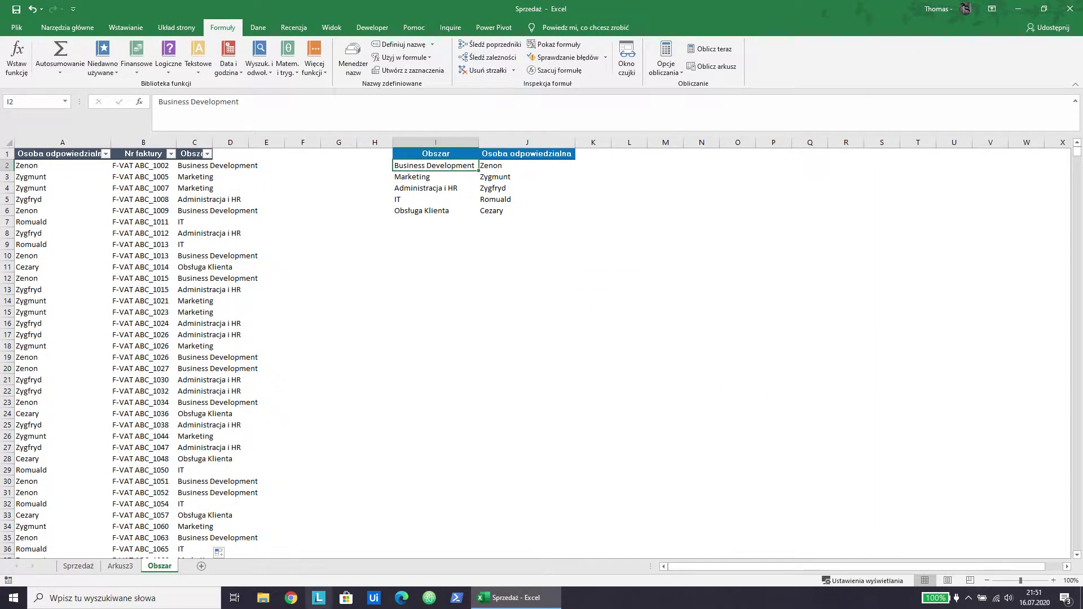
pyautogui.click(133, 569)
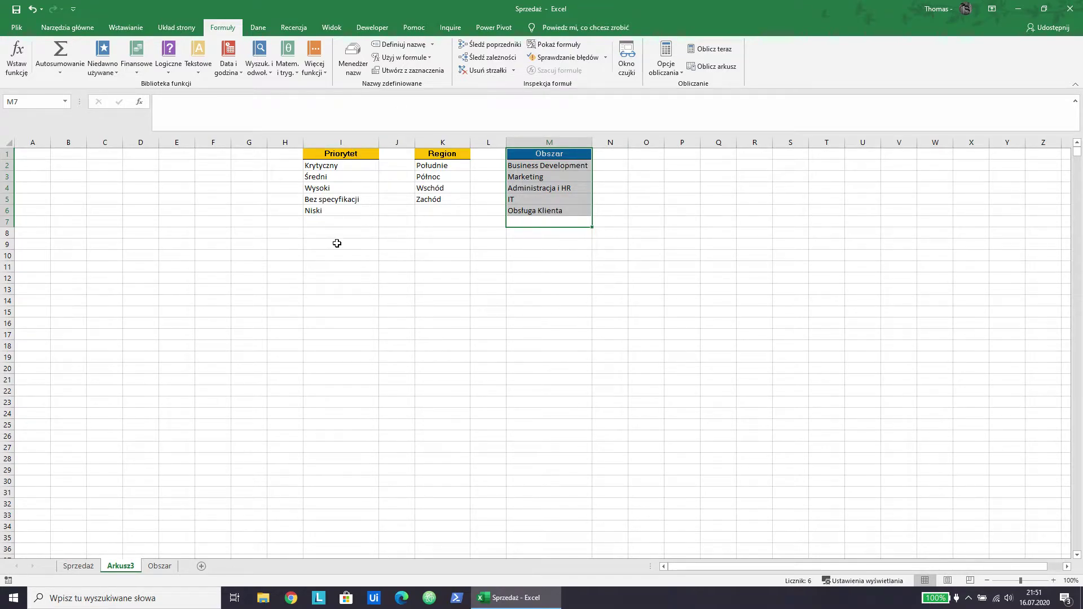
pyautogui.moveTo(285, 142); pyautogui.dragTo(32, 142)
pyautogui.rightClick(33, 173)
pyautogui.click(67, 269)
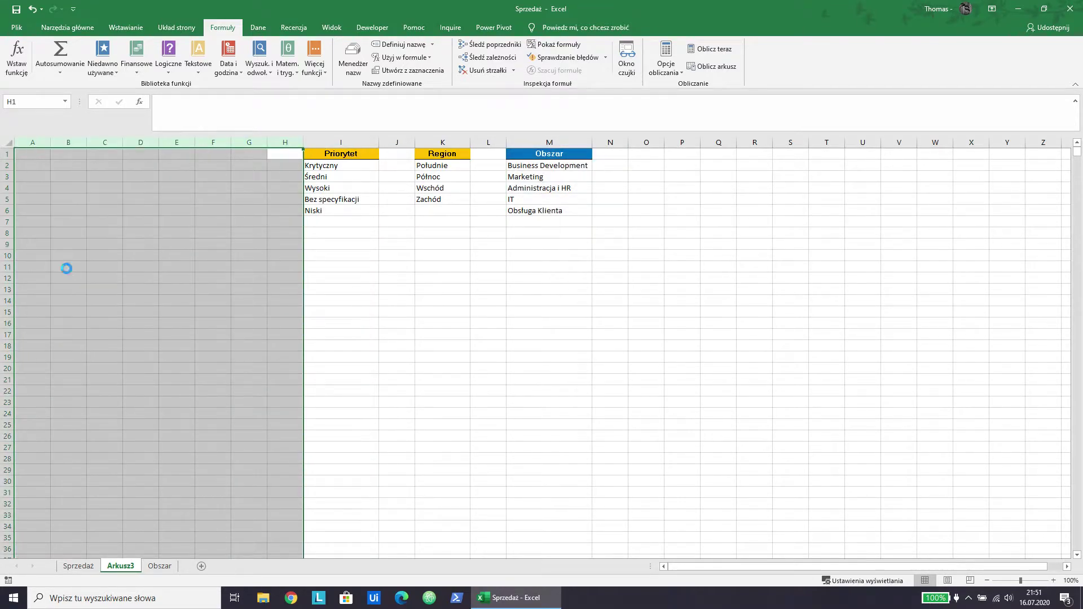
pyautogui.click(737, 304)
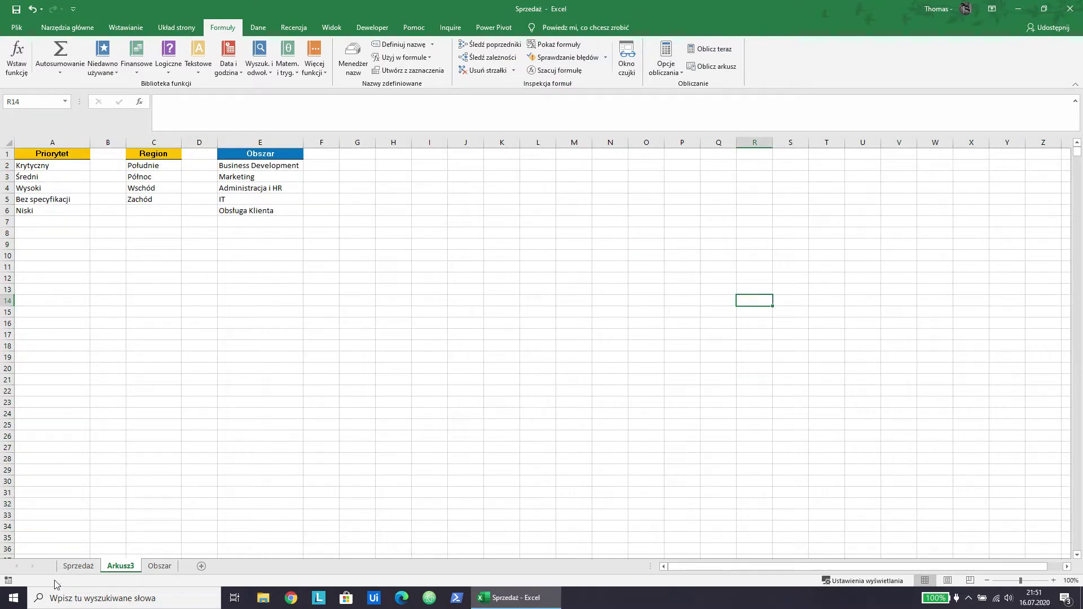
pyautogui.click(78, 566)
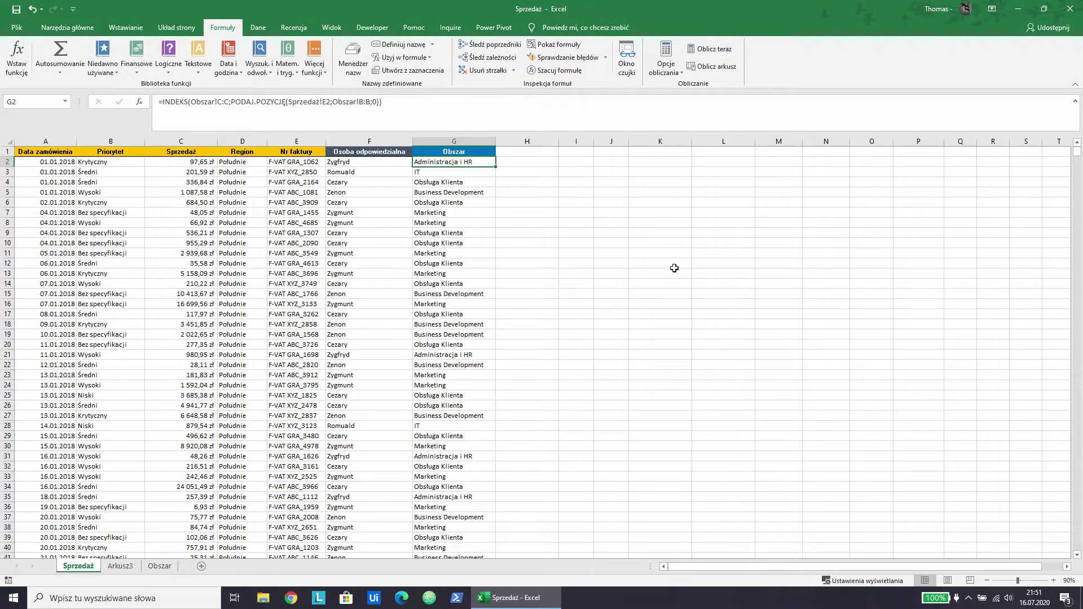
# Enter =Obszar in cell K1 of Sprzedaż using the name suggestion, giving #ARG!
pyautogui.click(672, 203)
pyautogui.click(666, 152)
pyautogui.hotkey('ctrl', 'shift', 'Down')
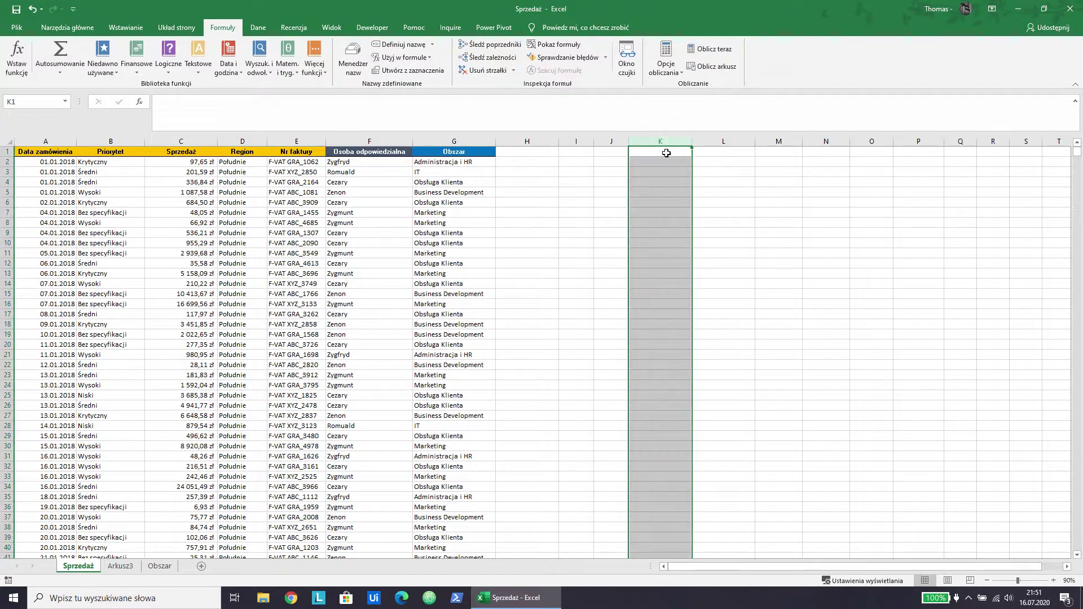
pyautogui.click(666, 153)
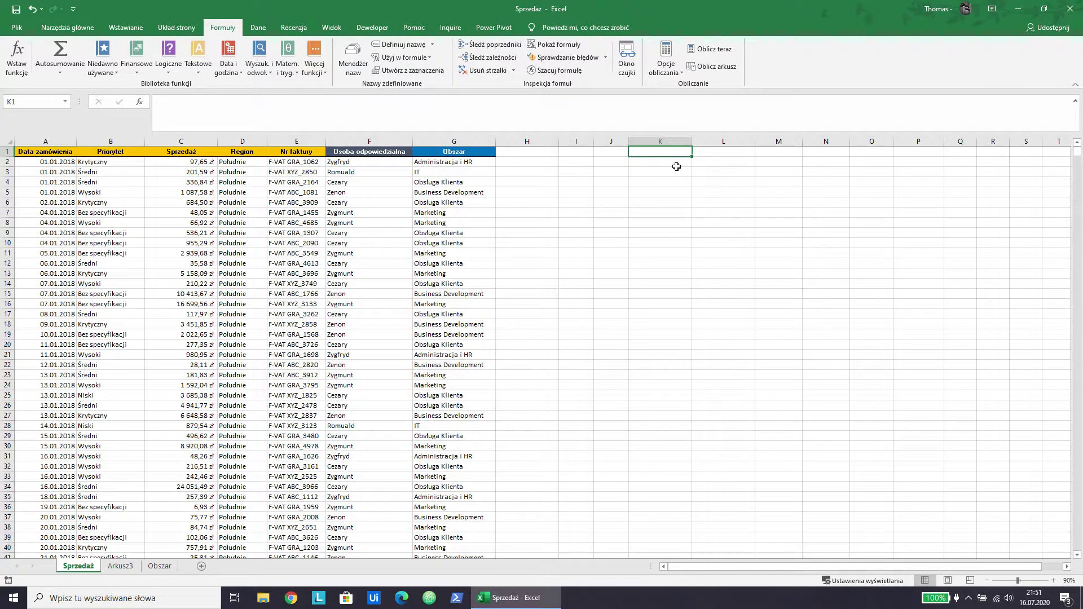
pyautogui.write('=')
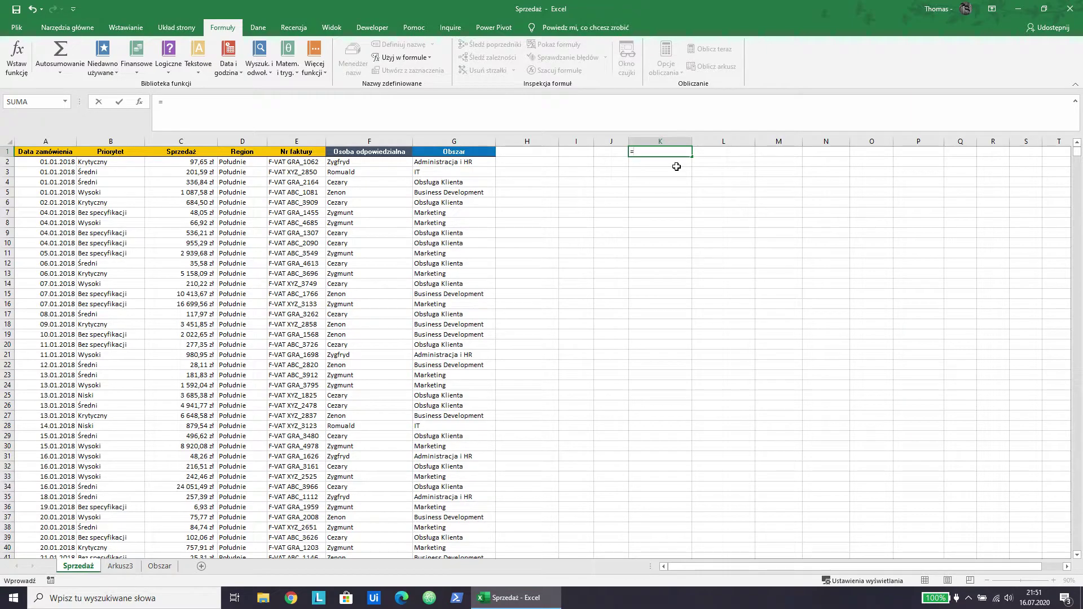
pyautogui.write('ob')
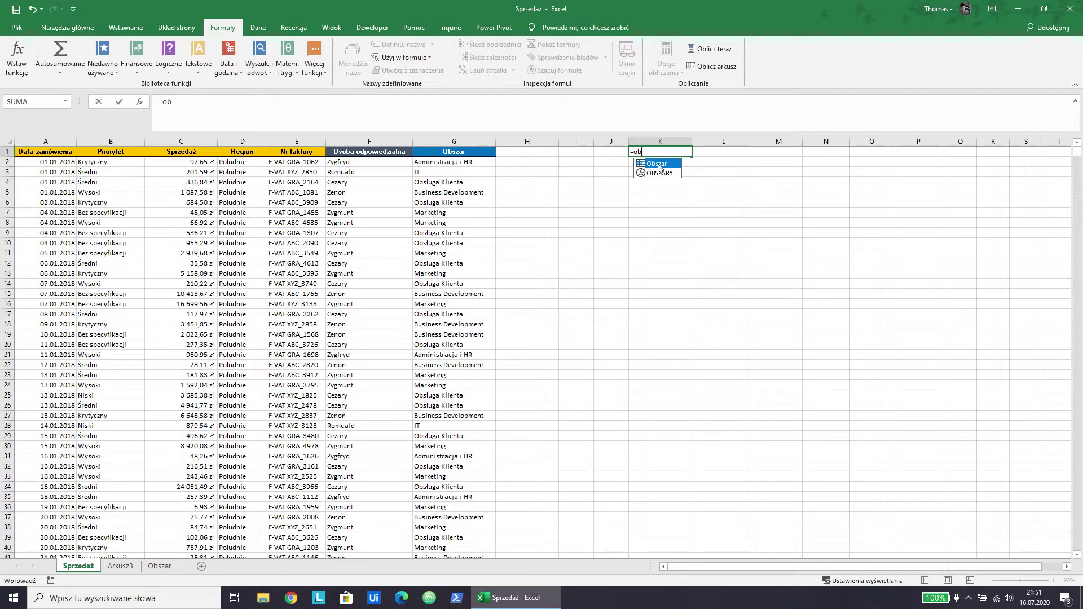
pyautogui.doubleClick(658, 164)
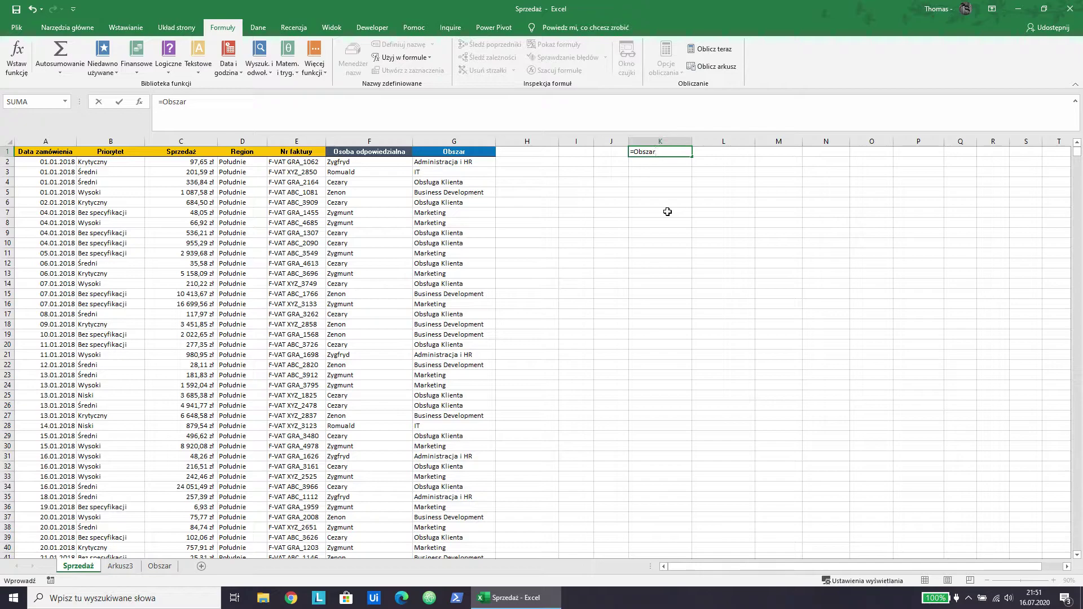
pyautogui.press('Return')
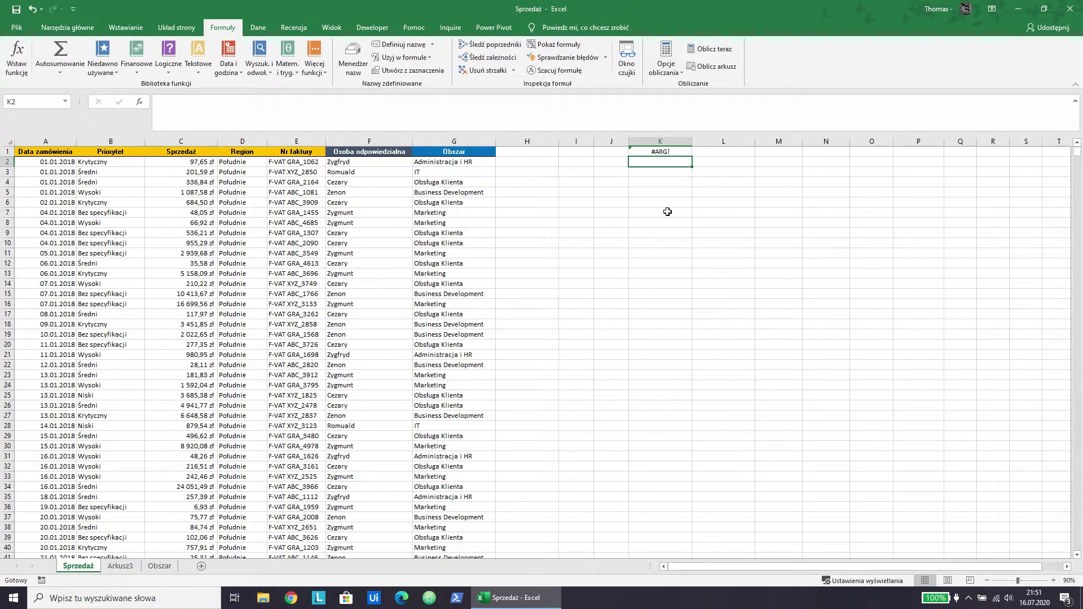
# Enter K1's Obszar formula as an array formula, widen column K and fill it down
pyautogui.click(668, 152)
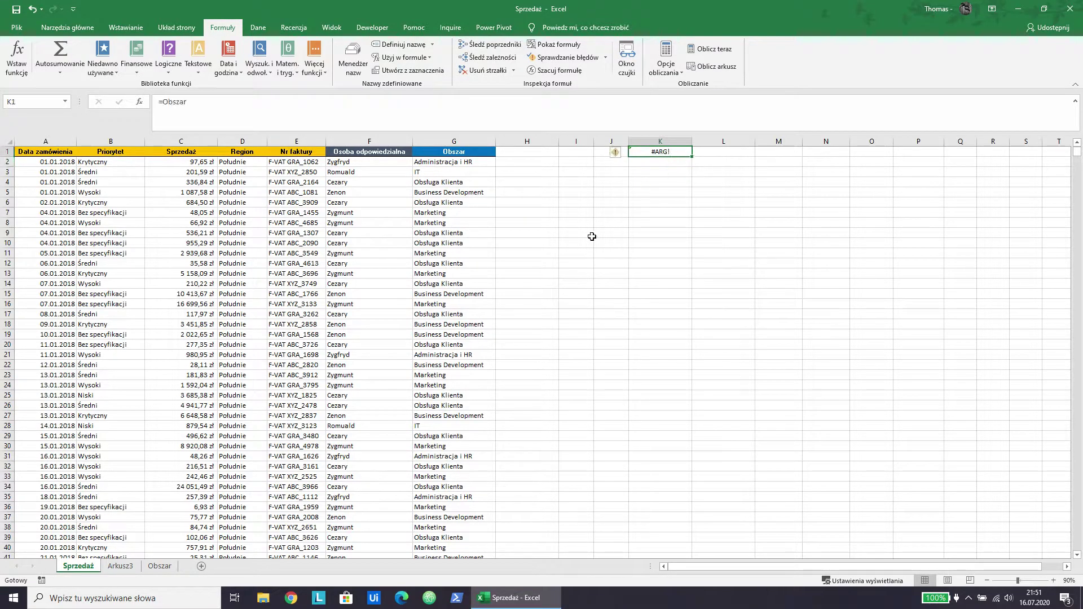
pyautogui.click(387, 107)
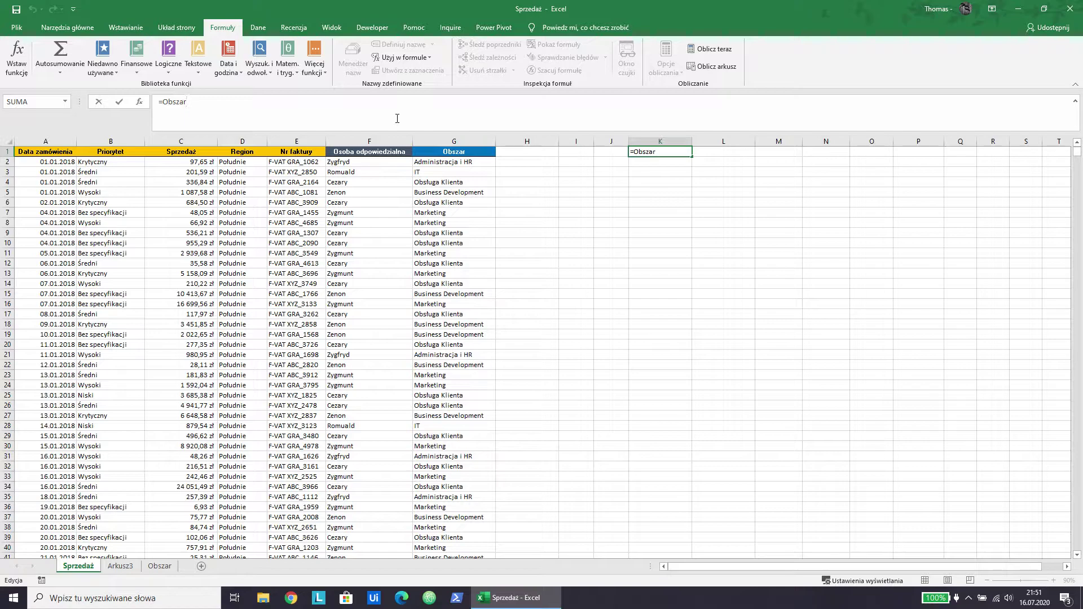
pyautogui.hotkey('ctrl', 'shift', 'Return')
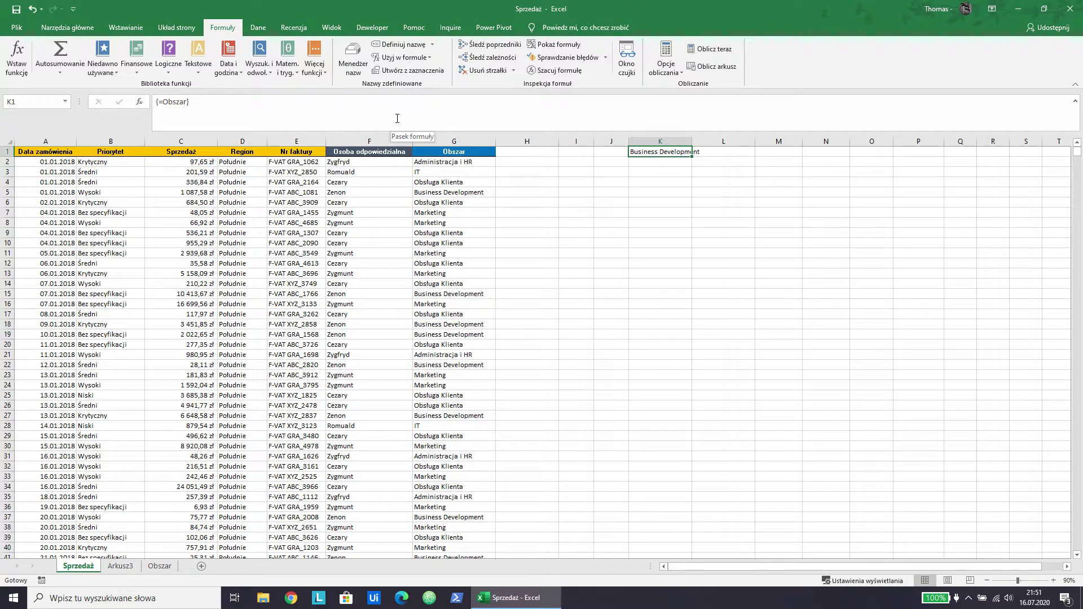
pyautogui.moveTo(693, 142); pyautogui.dragTo(705, 141)
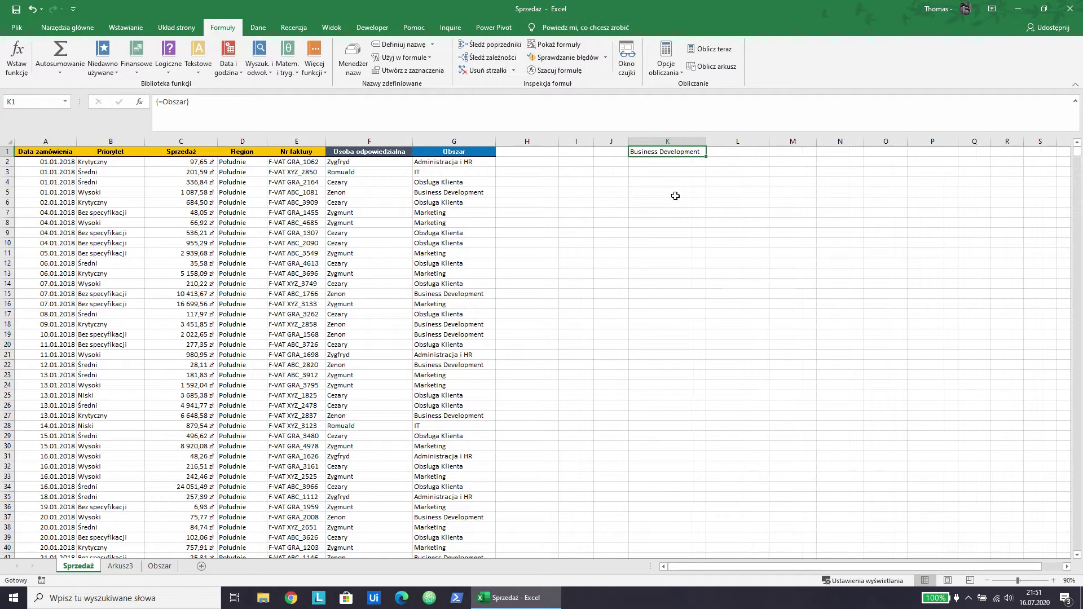
pyautogui.click(158, 567)
pyautogui.click(79, 567)
pyautogui.moveTo(707, 159); pyautogui.dragTo(705, 228)
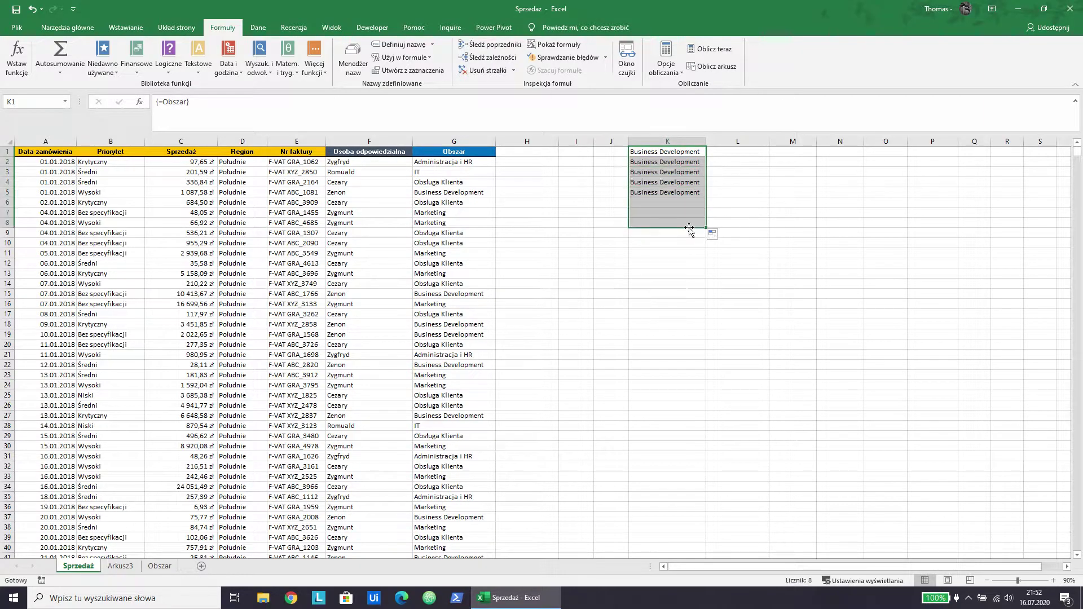
# Check the formulas in K1, K2 and K8, then clear K1:K14
pyautogui.click(666, 151)
pyautogui.click(663, 194)
pyautogui.click(664, 222)
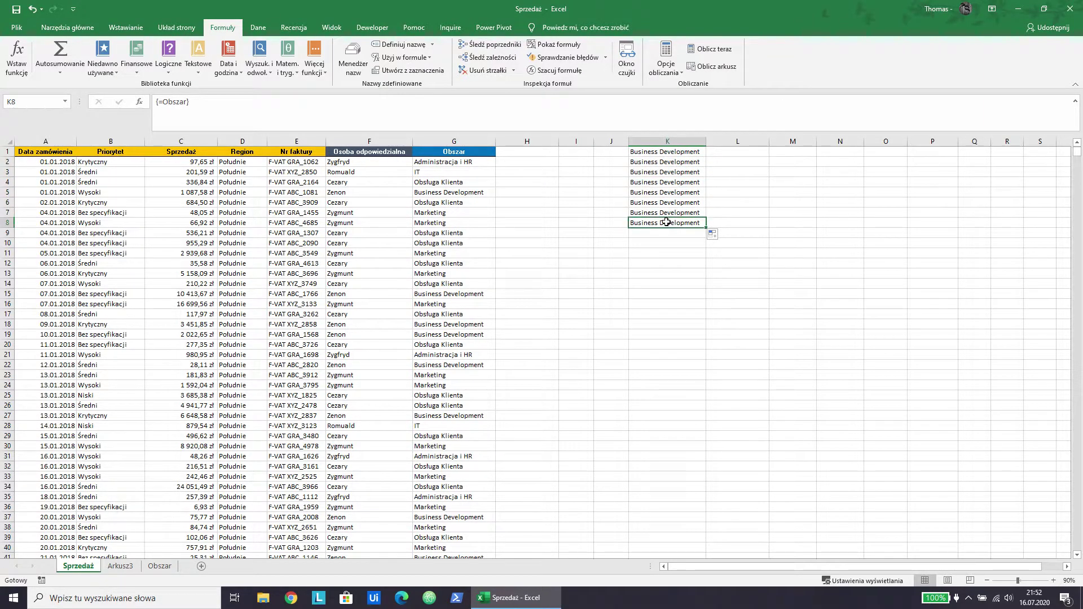
pyautogui.click(661, 151)
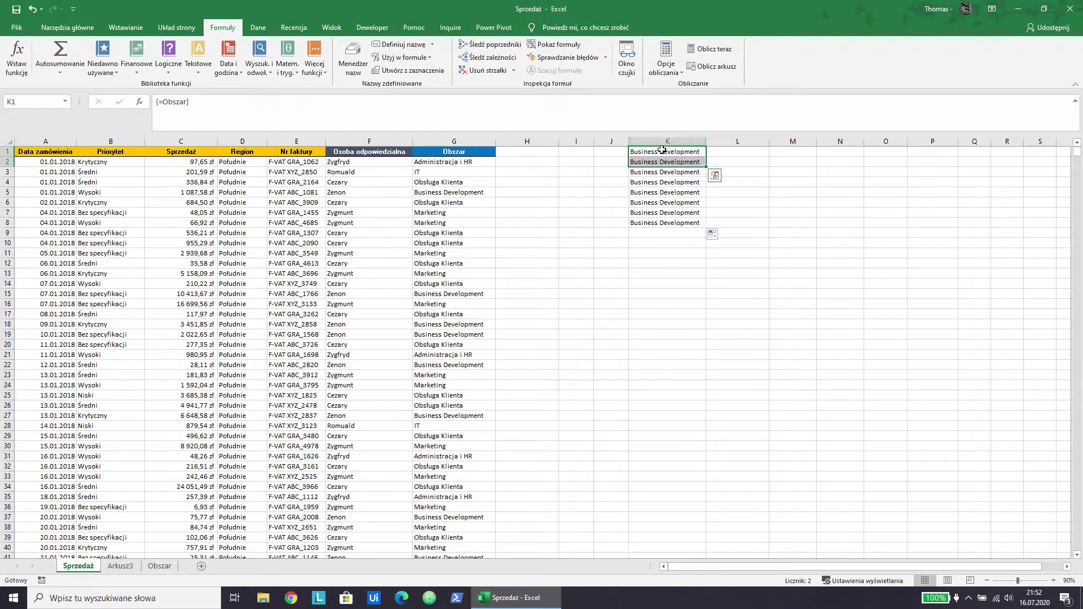
pyautogui.click(659, 161)
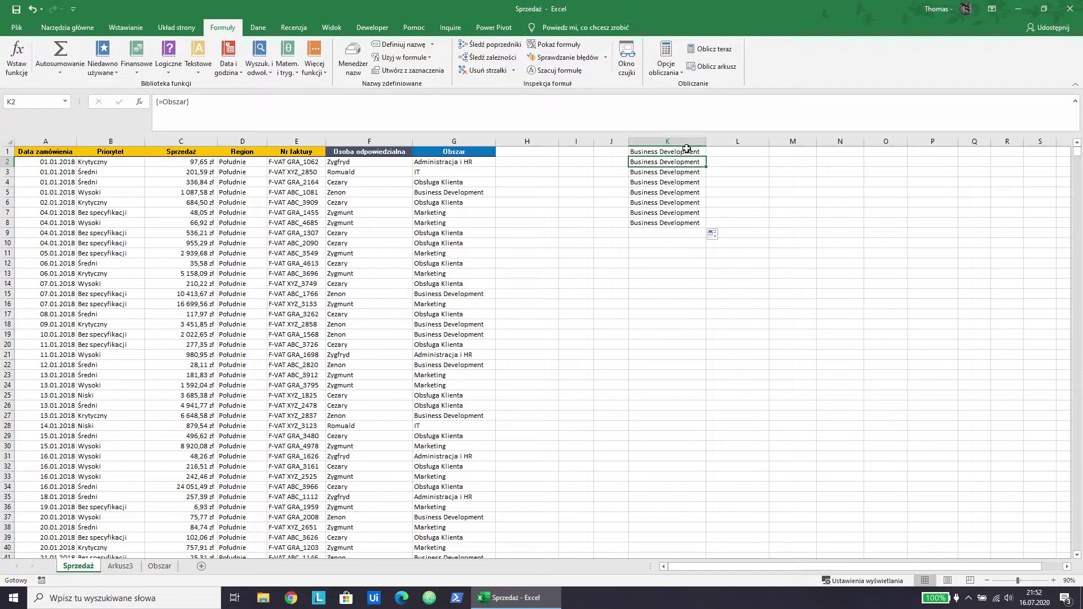
pyautogui.moveTo(687, 150); pyautogui.dragTo(678, 283)
pyautogui.press('Delete')
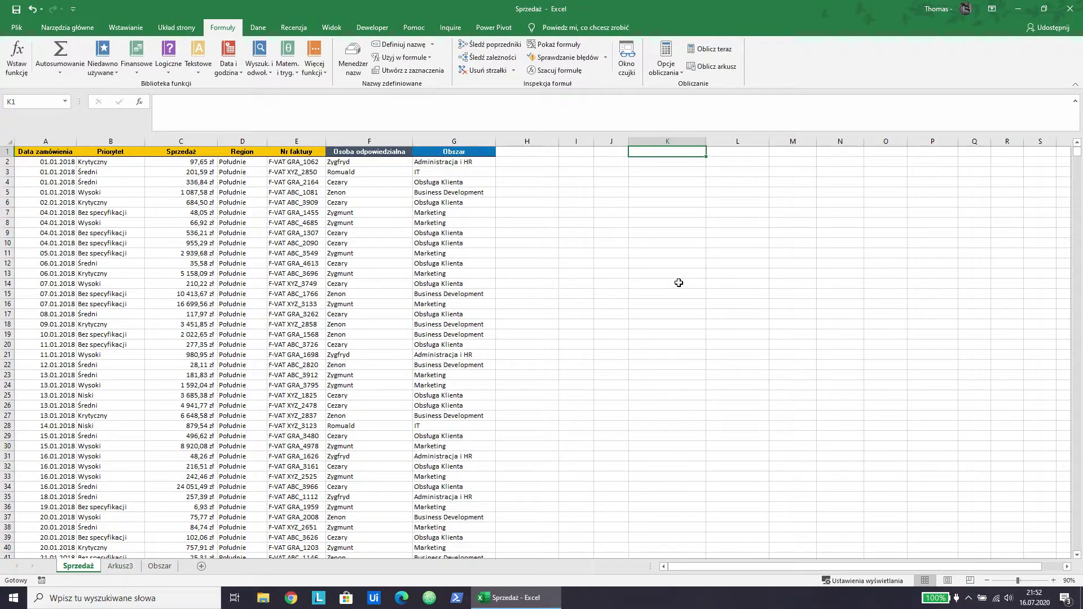
# Enter =Obszar in K2 using the name suggestion
pyautogui.press('Down')
pyautogui.write('=')
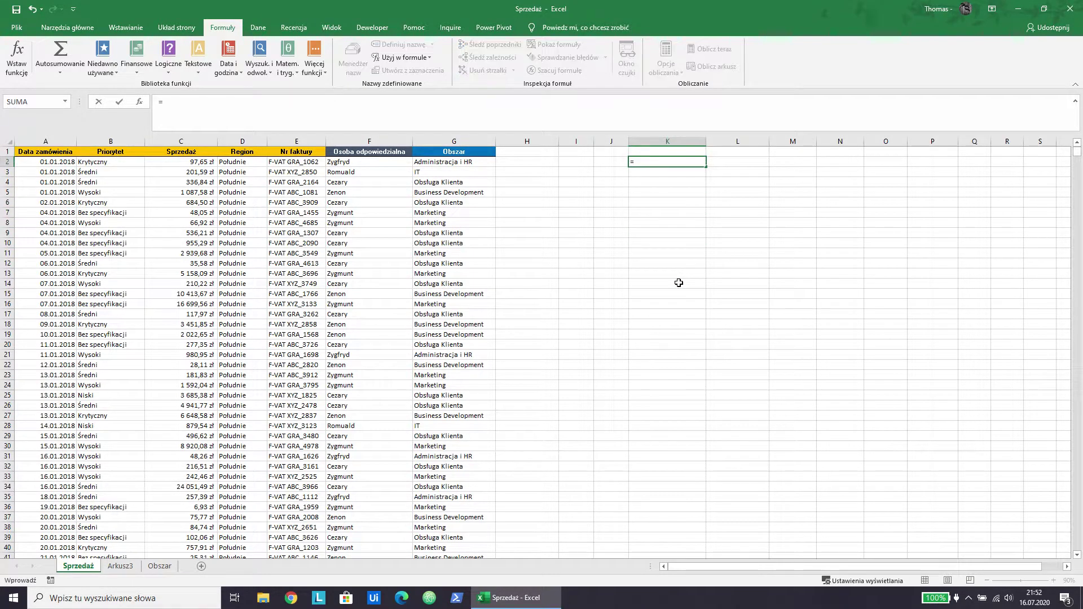
pyautogui.write('obsz')
pyautogui.press('Tab')
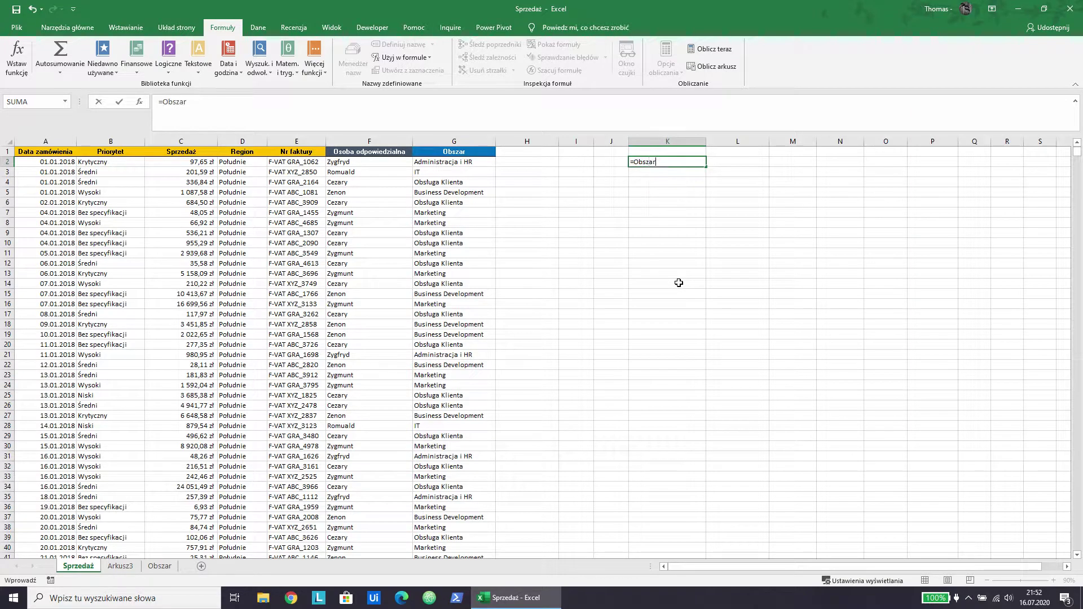
pyautogui.hotkey('ctrl', 'Return')
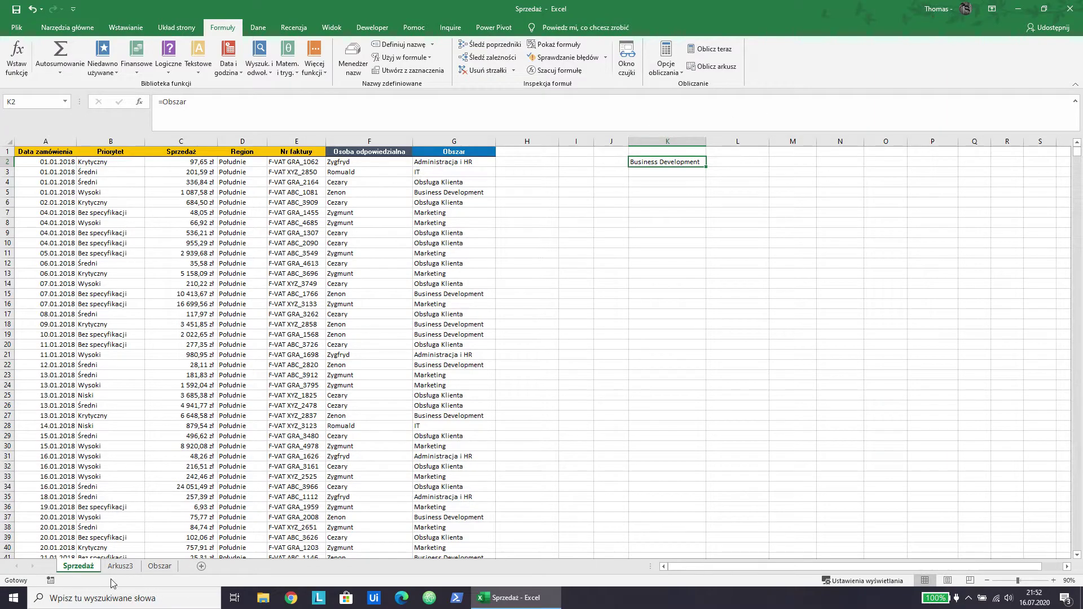
pyautogui.click(136, 569)
pyautogui.click(152, 569)
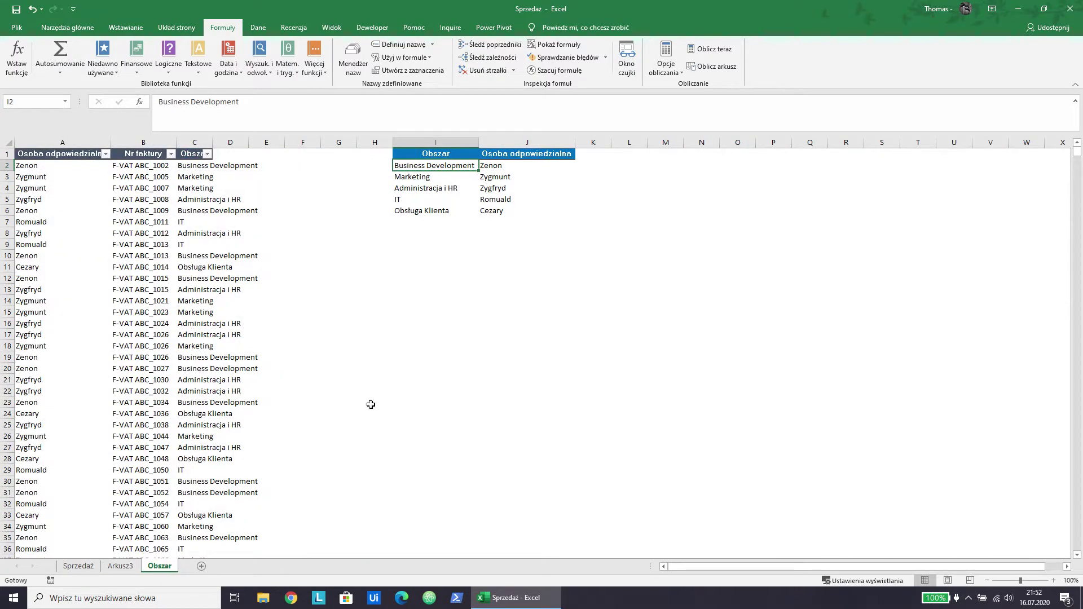
pyautogui.click(78, 567)
# Fill =Obszar down to K27, showing five areas then #ARG!, and select Obsługa Klienta on the Obszar sheet
pyautogui.moveTo(706, 168); pyautogui.dragTo(705, 207)
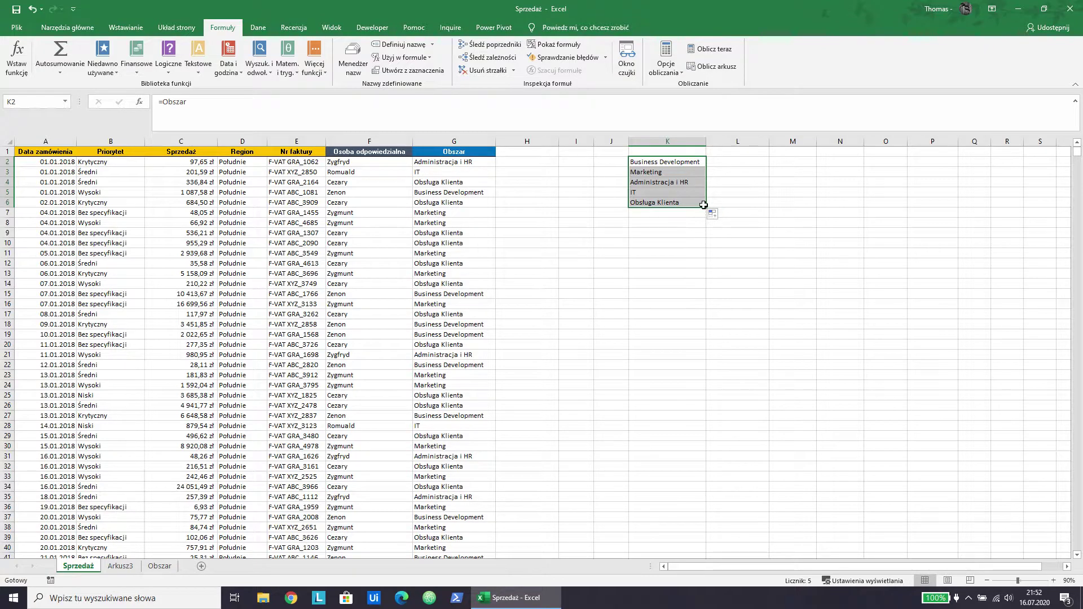
pyautogui.moveTo(705, 207); pyautogui.dragTo(695, 426)
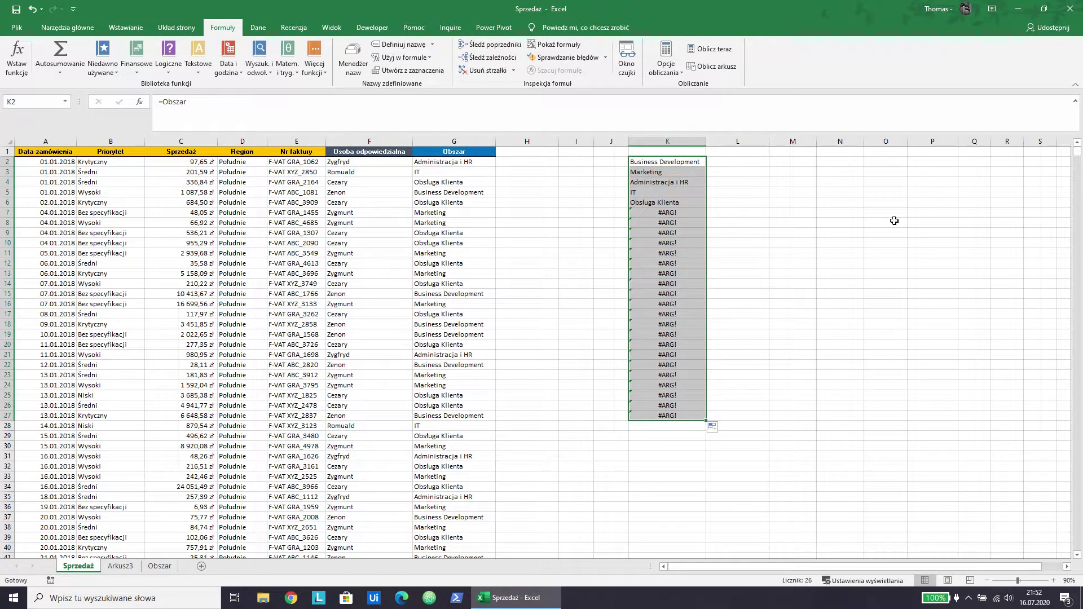
pyautogui.moveTo(663, 214); pyautogui.dragTo(687, 511)
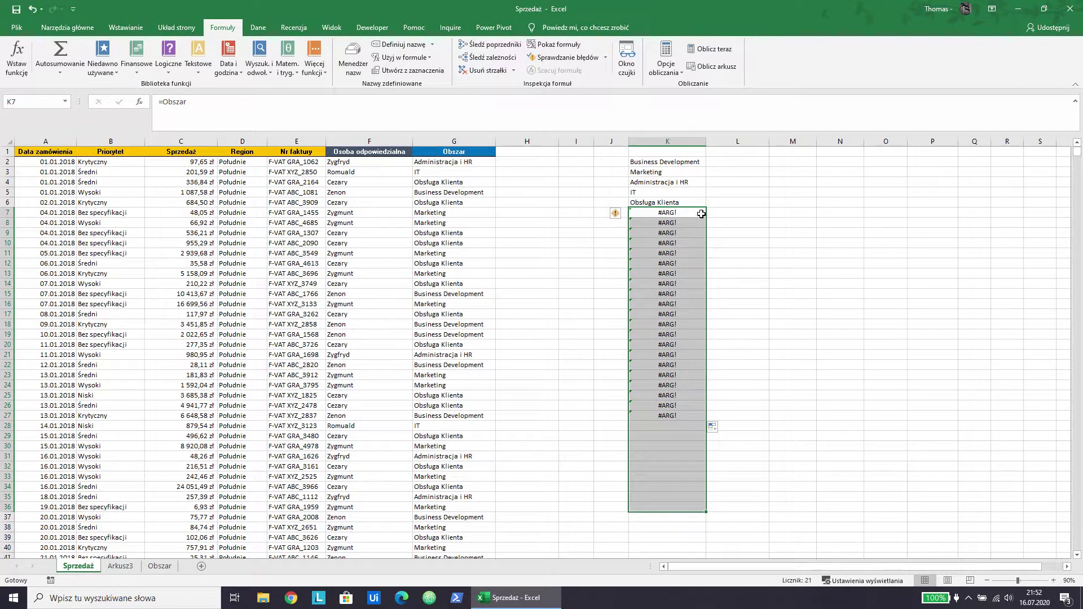
pyautogui.click(159, 565)
pyautogui.click(445, 210)
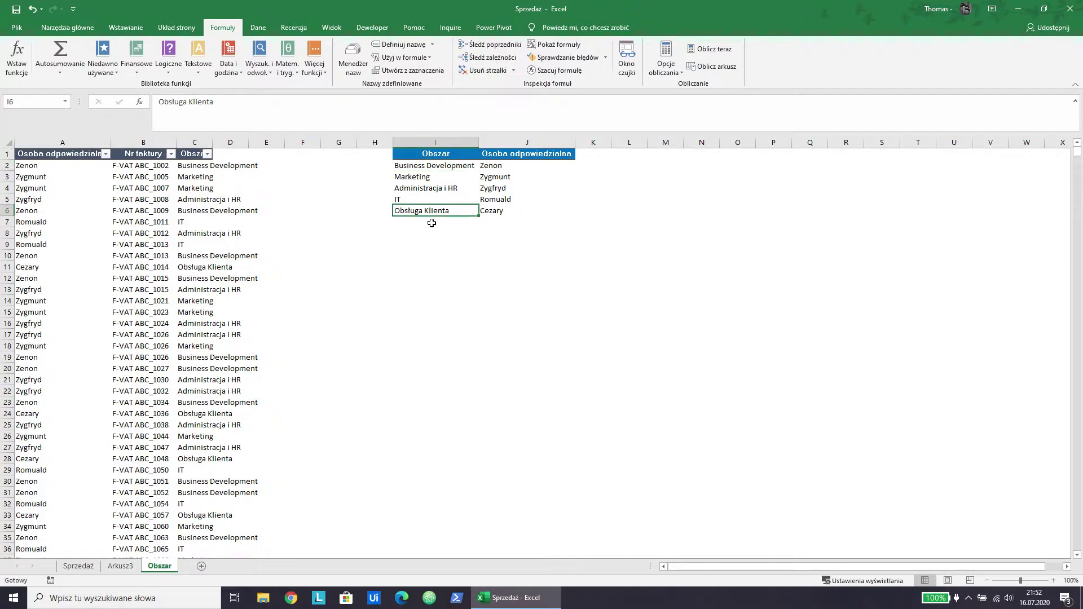
# Enter Finanse in I7 below Obsługa Klienta and select the I1:I7 area list
pyautogui.click(432, 223)
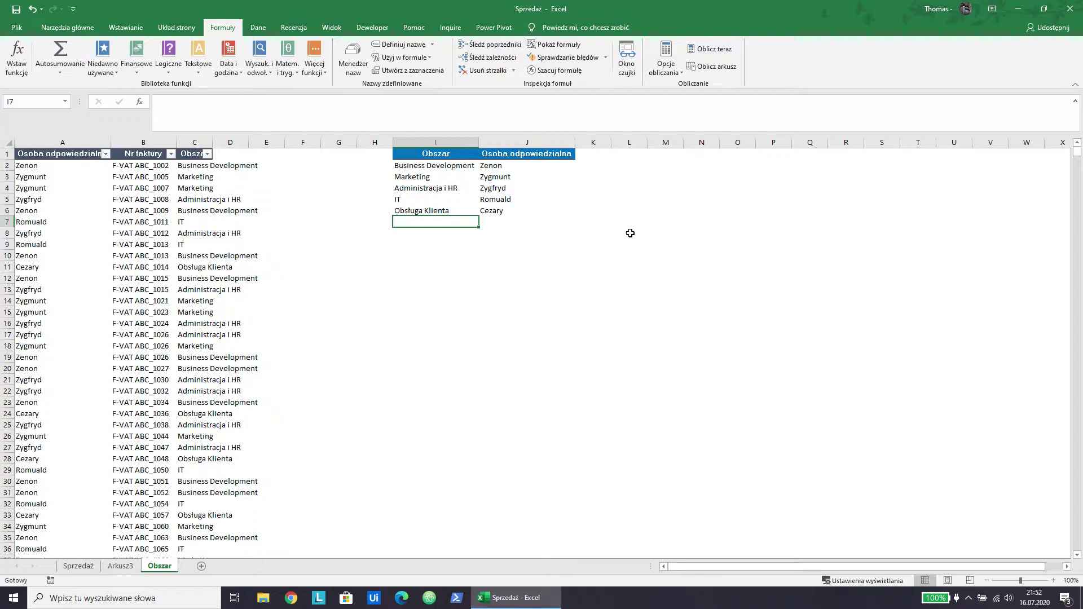
pyautogui.write('Fin')
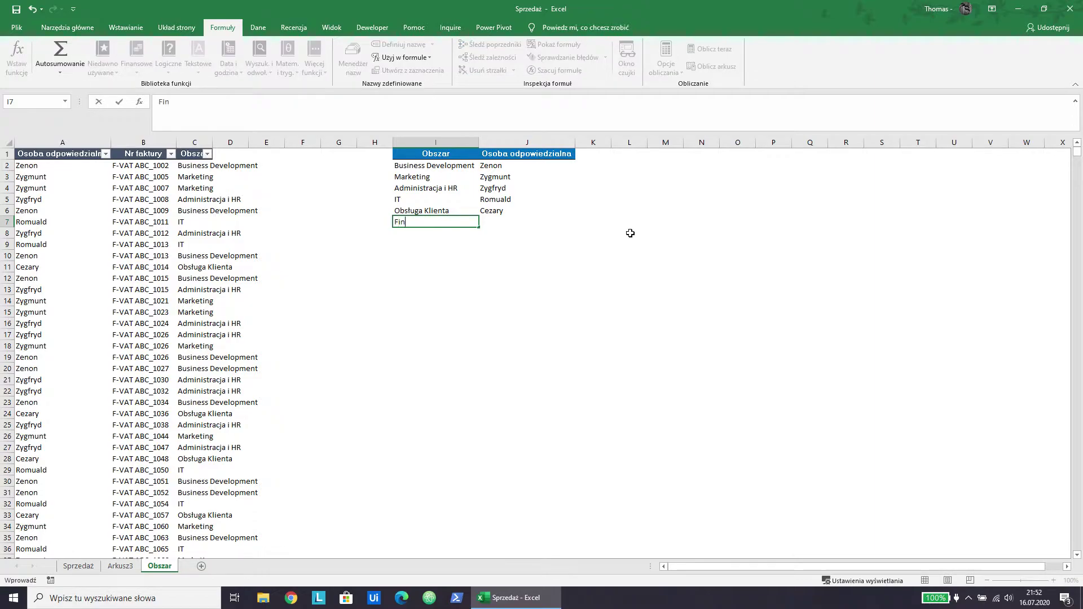
pyautogui.write('ansae')
pyautogui.press('Return')
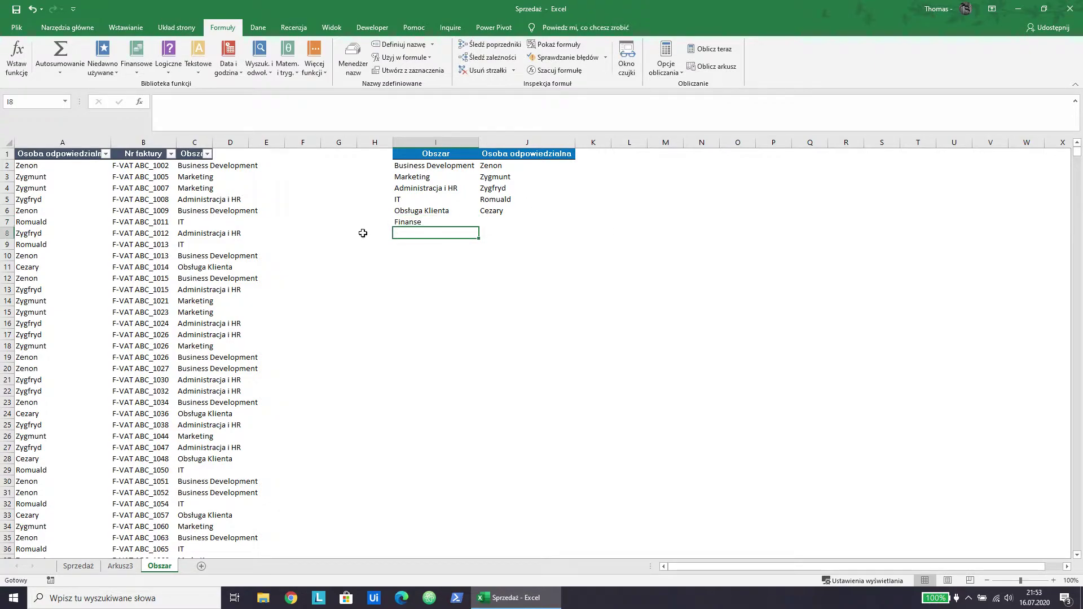
pyautogui.click(120, 566)
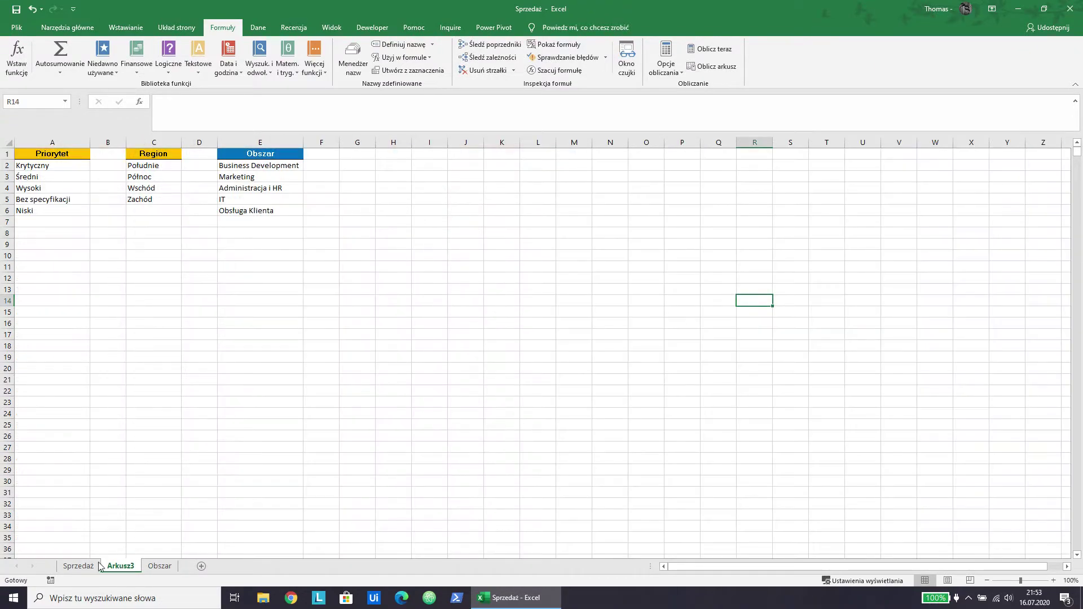
pyautogui.click(67, 570)
pyautogui.click(672, 213)
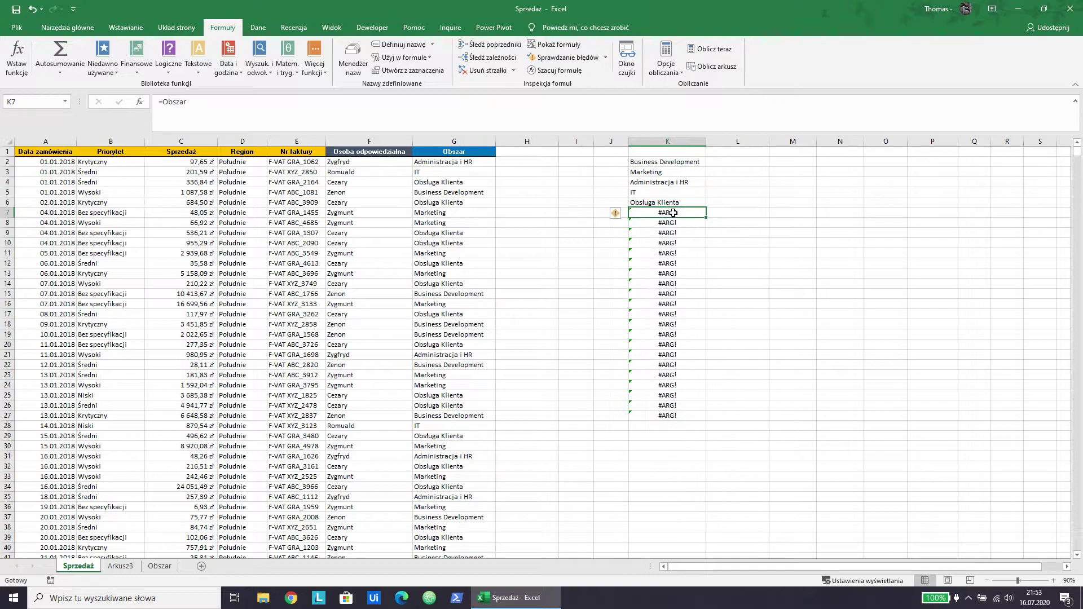
pyautogui.click(160, 566)
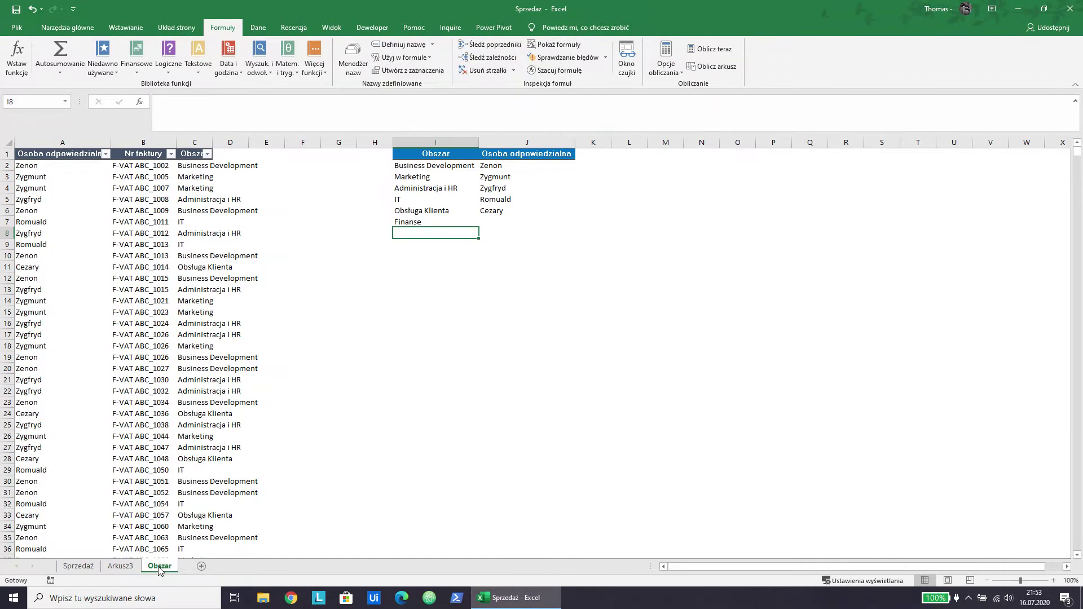
pyautogui.moveTo(435, 154); pyautogui.dragTo(436, 222)
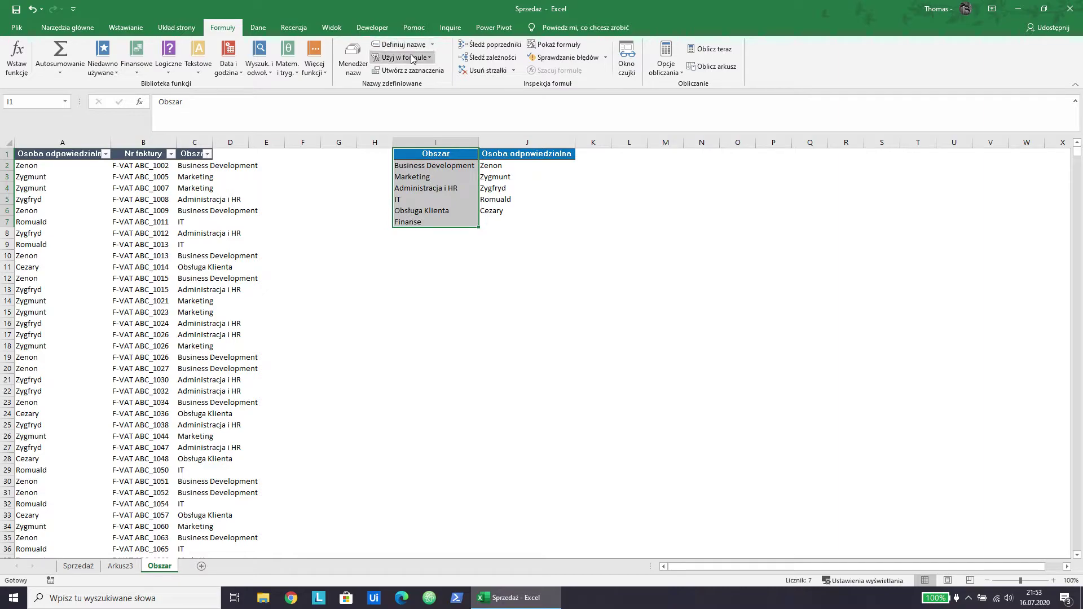
# In Name Manager, extend the Obszar name's range to Arkusz3!$E$2:$E$7
pyautogui.click(355, 64)
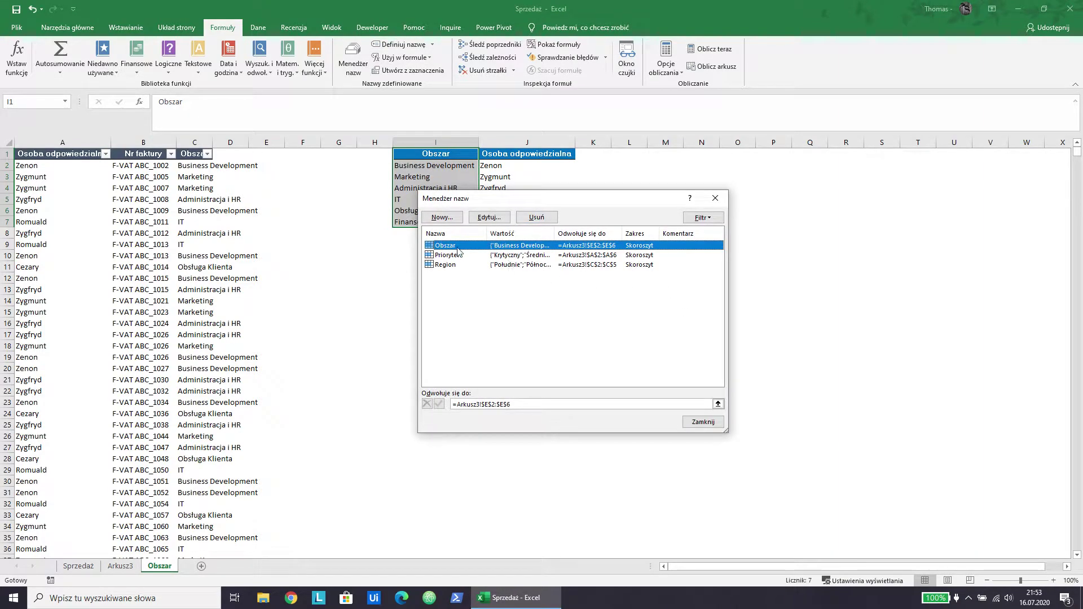
pyautogui.click(488, 217)
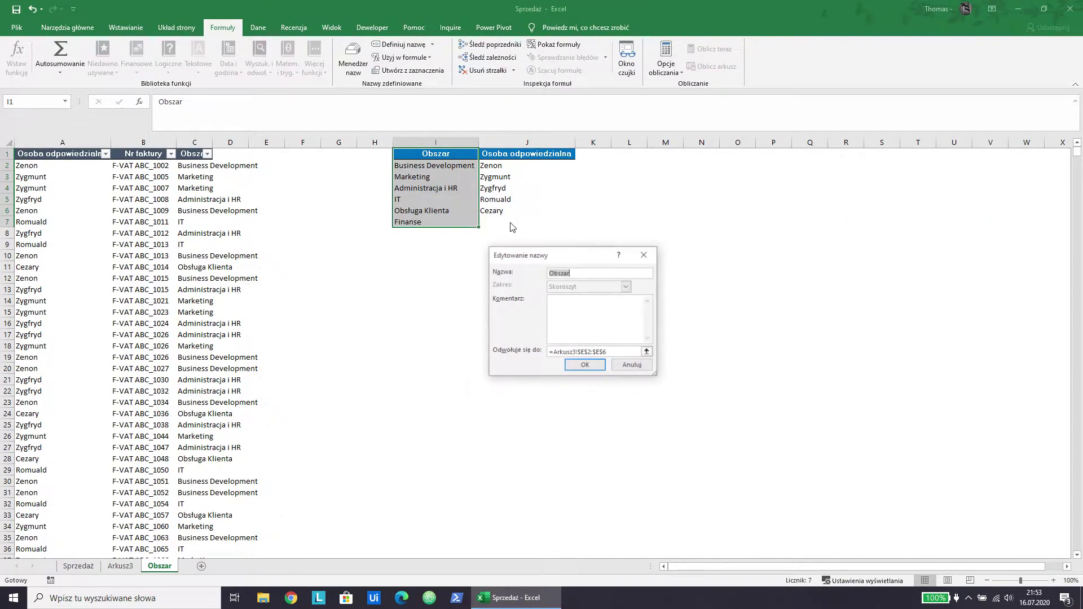
pyautogui.click(621, 352)
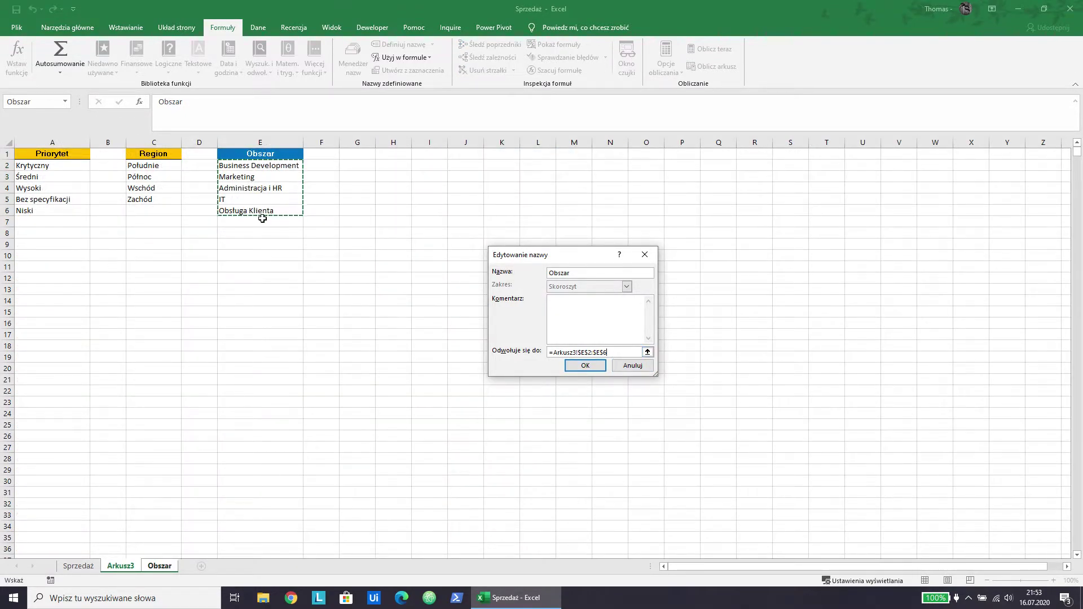
pyautogui.moveTo(263, 222); pyautogui.dragTo(274, 164)
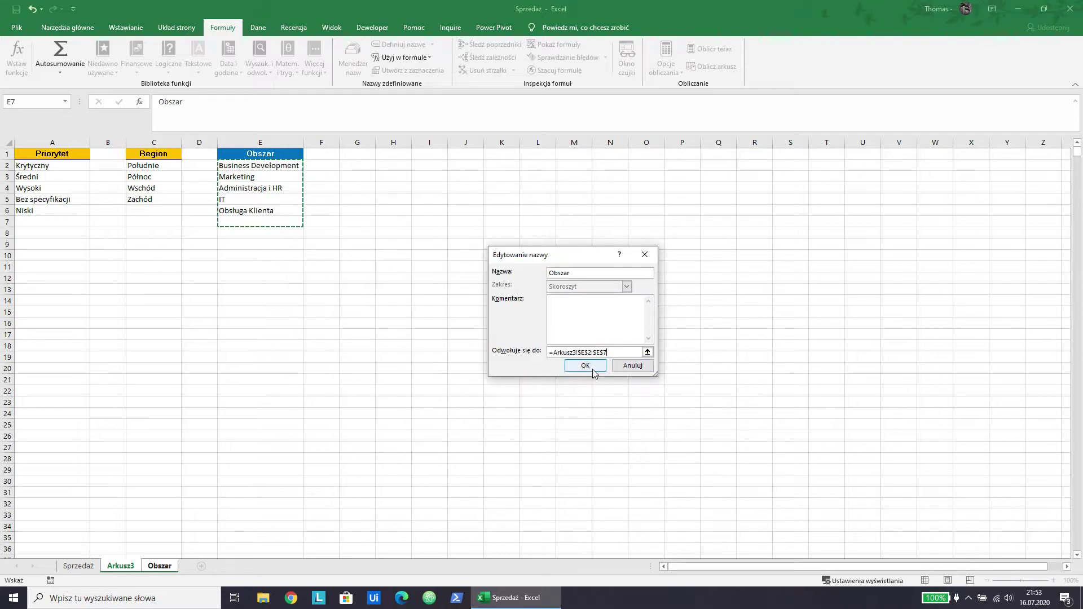
pyautogui.click(592, 368)
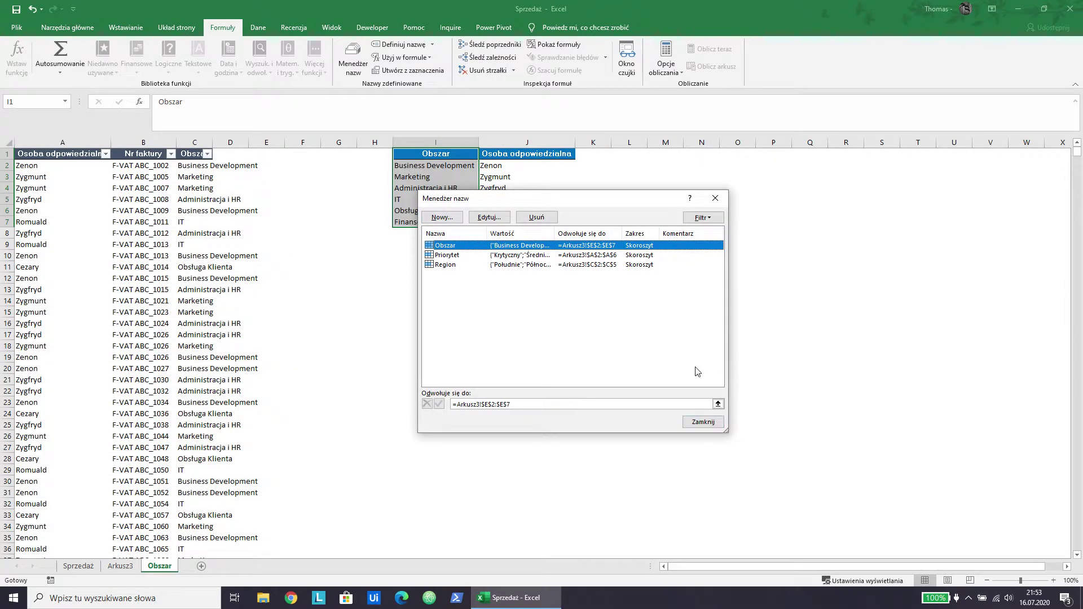
pyautogui.click(703, 422)
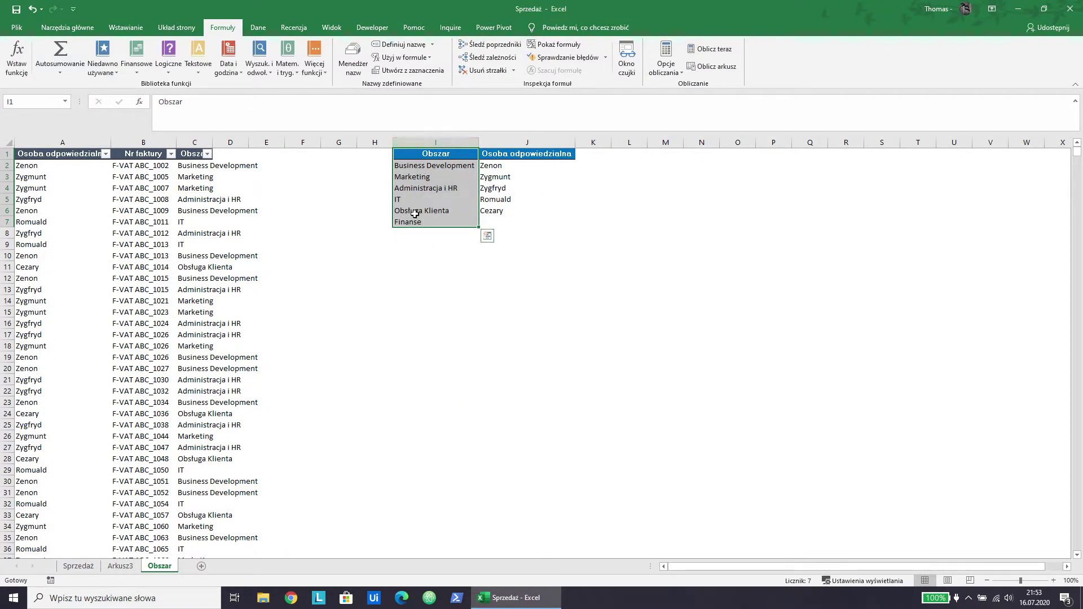
# Copy Finanse from I7 and paste it into Arkusz3's E7 below the area list
pyautogui.rightClick(421, 223)
pyautogui.click(449, 241)
pyautogui.click(120, 565)
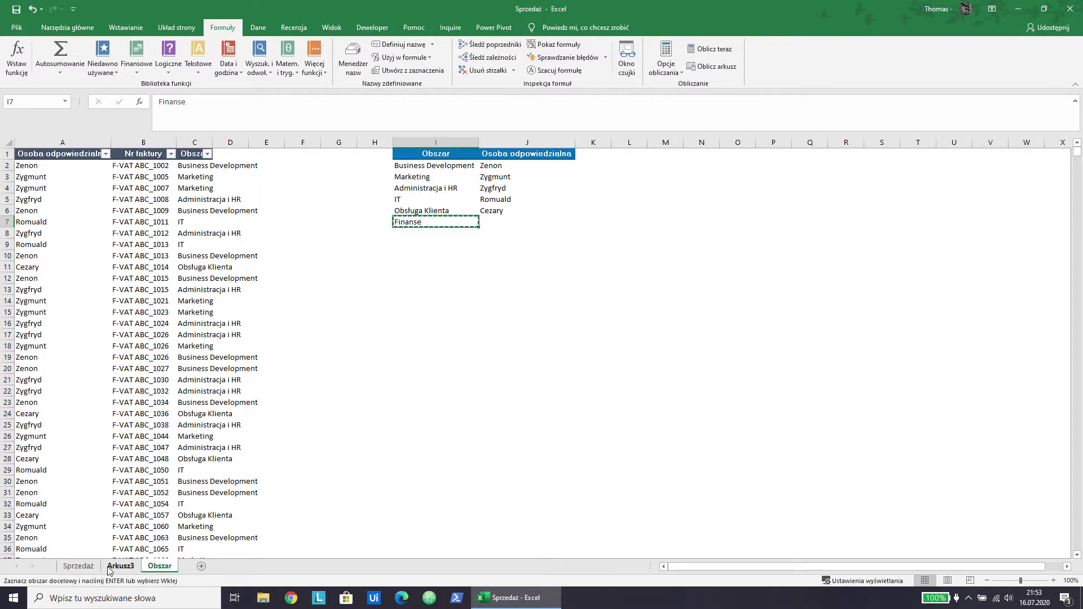
pyautogui.rightClick(259, 222)
pyautogui.click(307, 264)
pyautogui.click(361, 336)
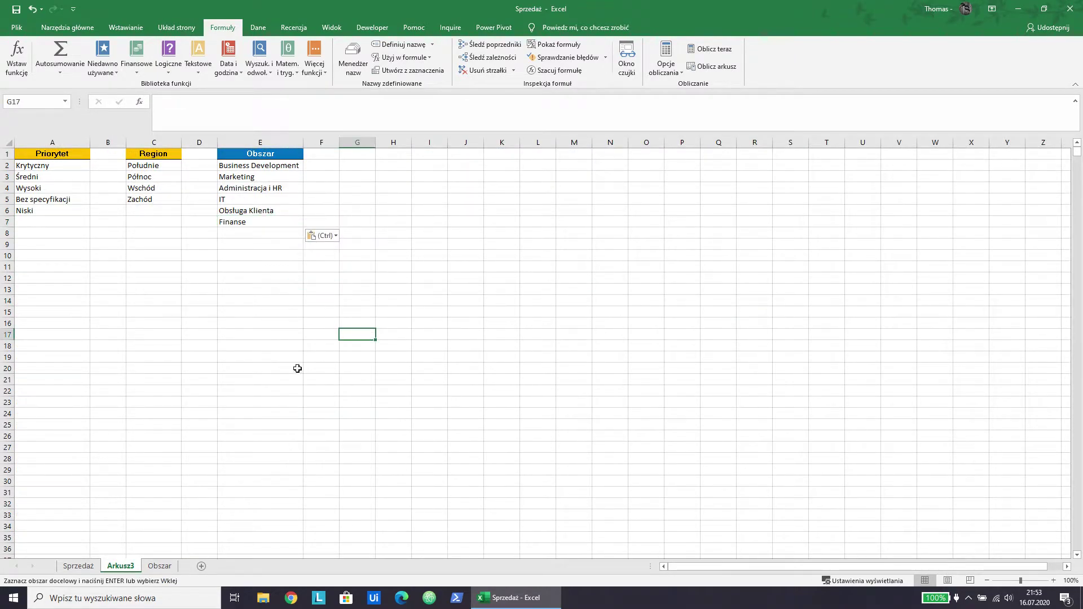
# Clear the =Obszar results in K2:K28 on the Sprzedaż sheet
pyautogui.click(78, 565)
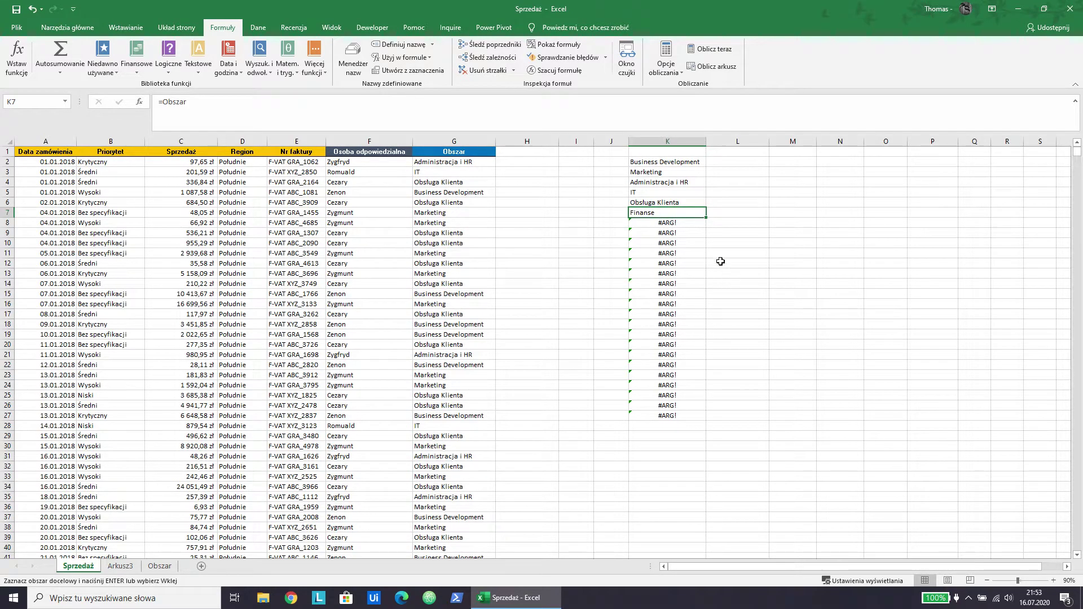
pyautogui.click(772, 223)
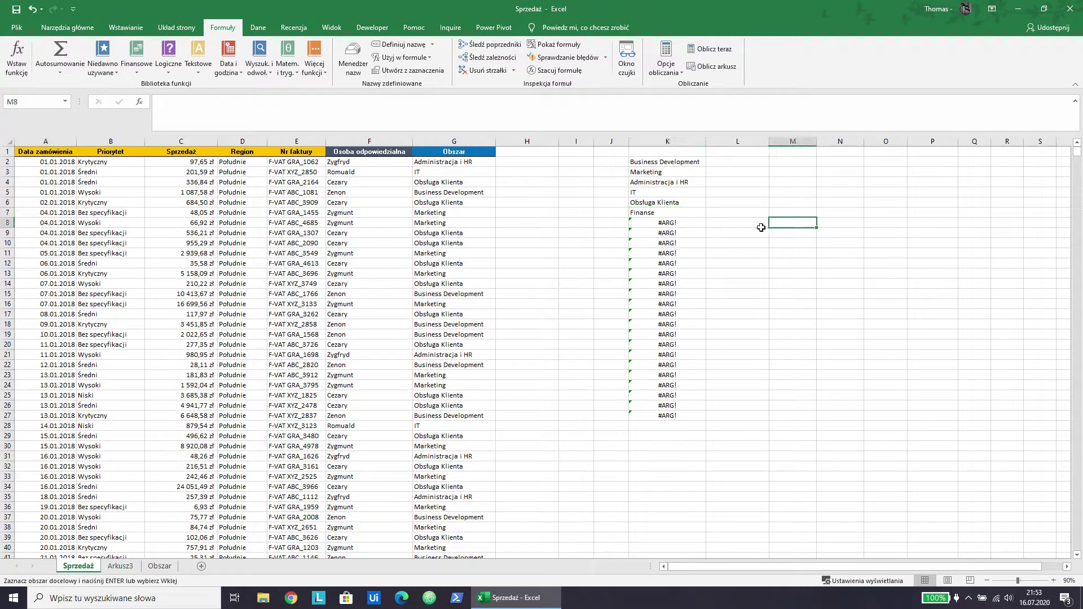
pyautogui.moveTo(676, 163); pyautogui.dragTo(640, 427)
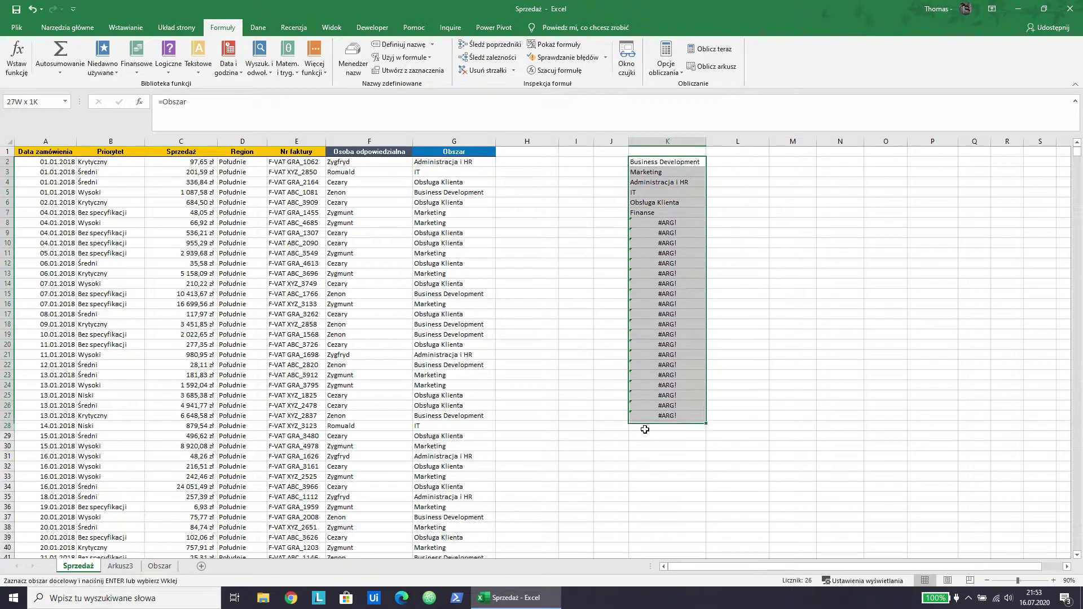
pyautogui.press('Delete')
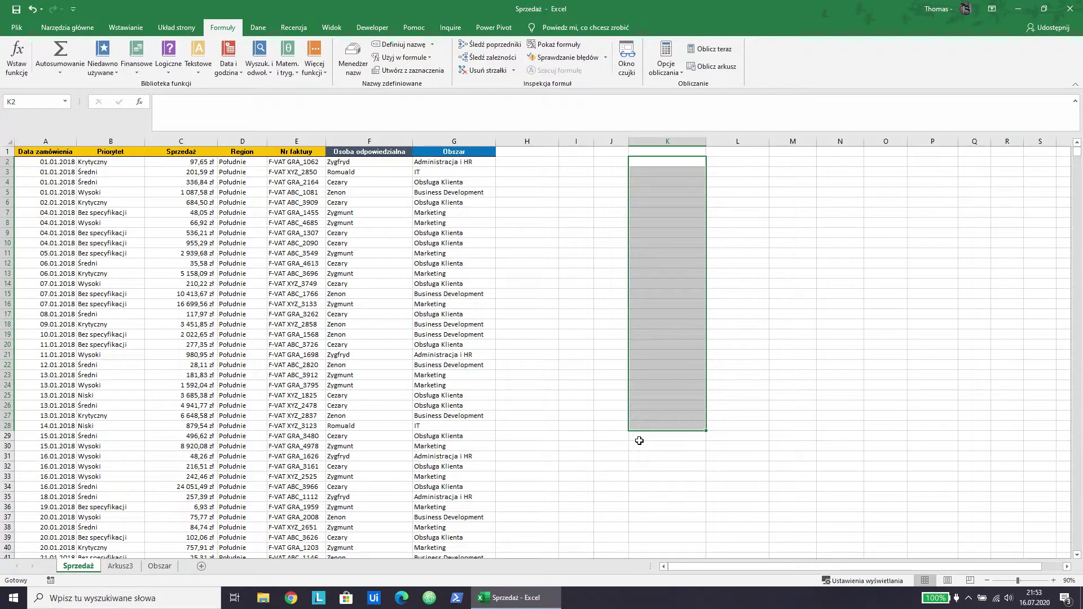
pyautogui.click(123, 567)
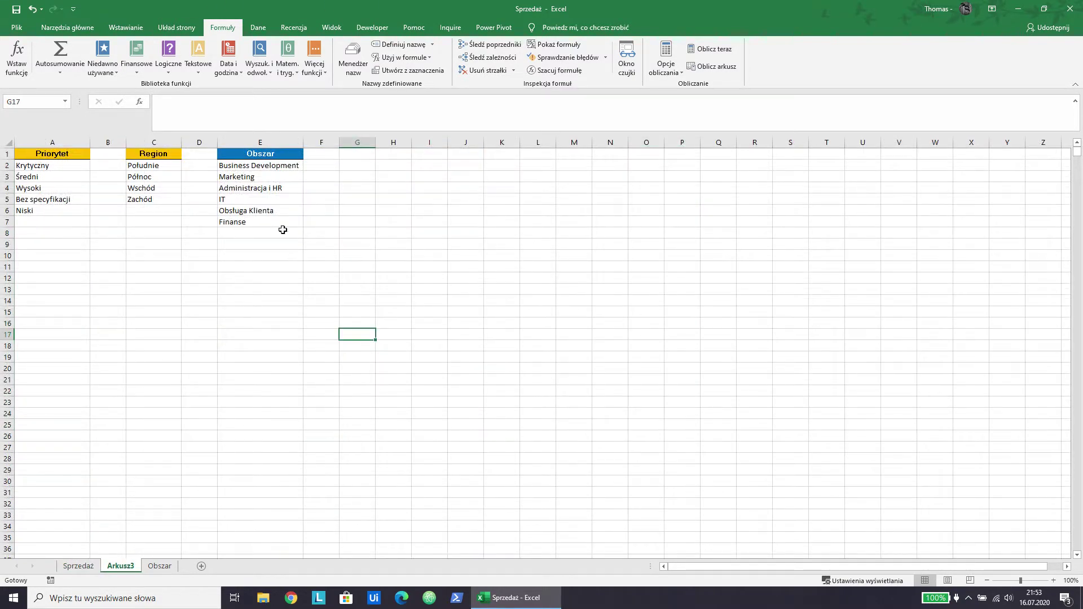
pyautogui.click(78, 565)
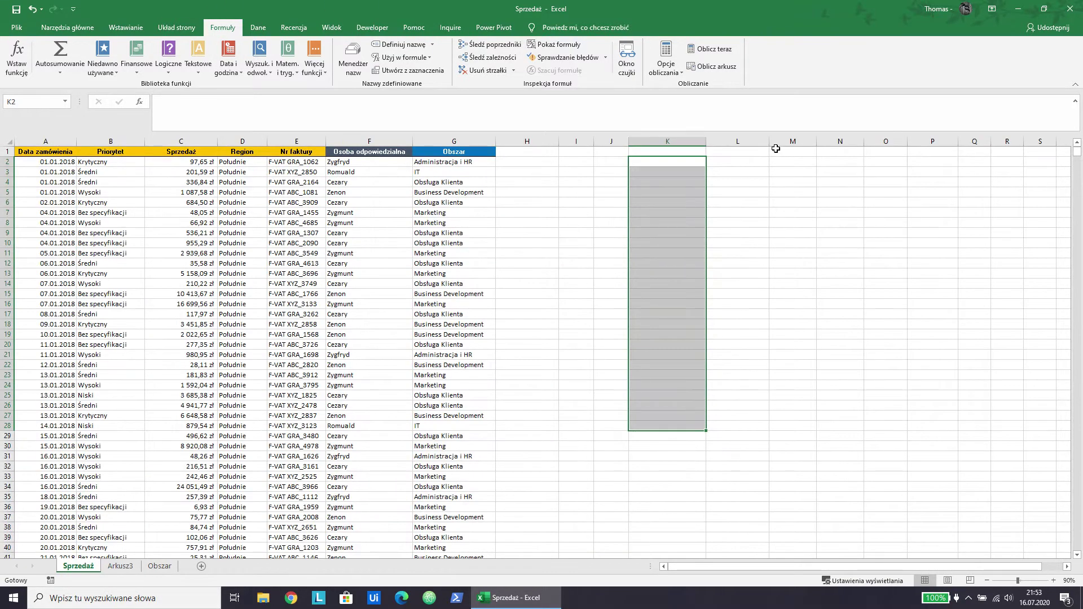
pyautogui.click(738, 162)
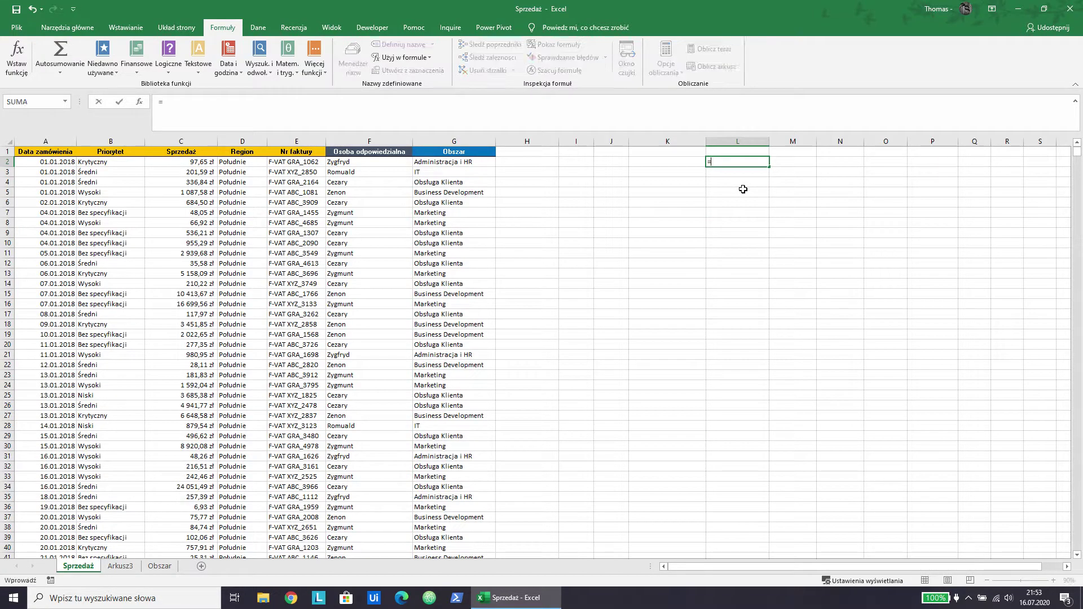
pyautogui.write('=reg')
pyautogui.click(744, 194)
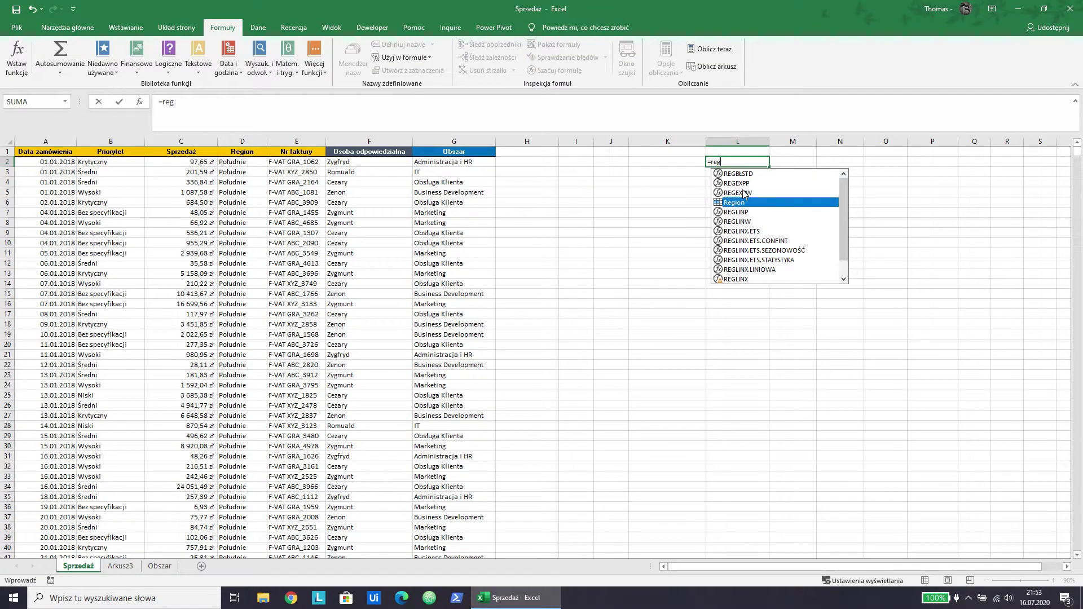
pyautogui.doubleClick(734, 202)
pyautogui.press('Return')
pyautogui.press('Up')
pyautogui.hotkey('shift', 'Down')
pyautogui.hotkey('shift', 'Down')
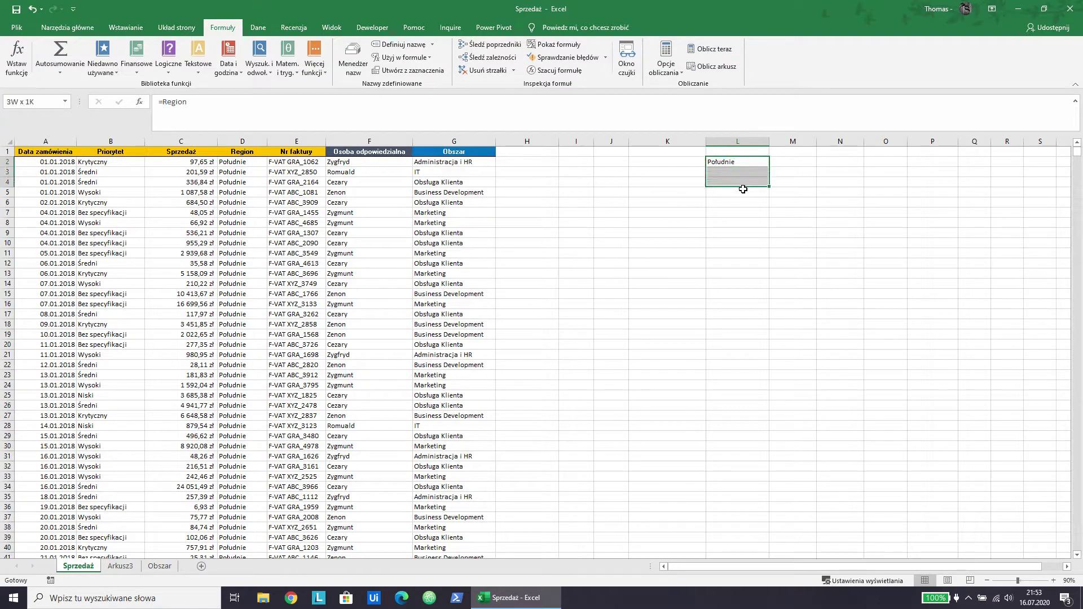
pyautogui.hotkey('shift', 'Down')
pyautogui.hotkey('ctrl', 'd')
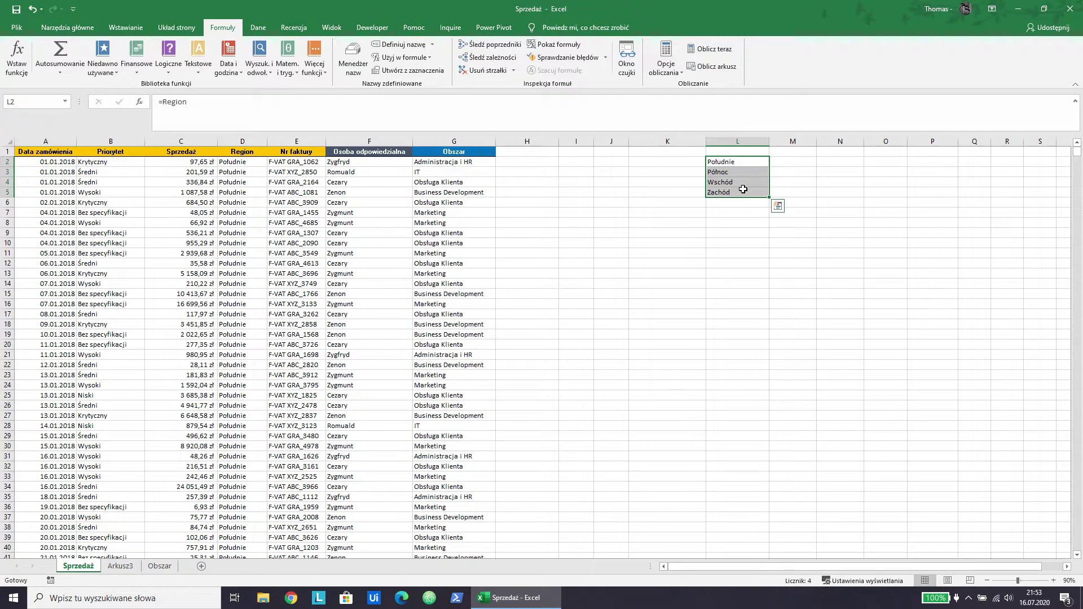
pyautogui.click(743, 190)
pyautogui.press('Down')
pyautogui.press('Up')
pyautogui.hotkey('shift', 'Down')
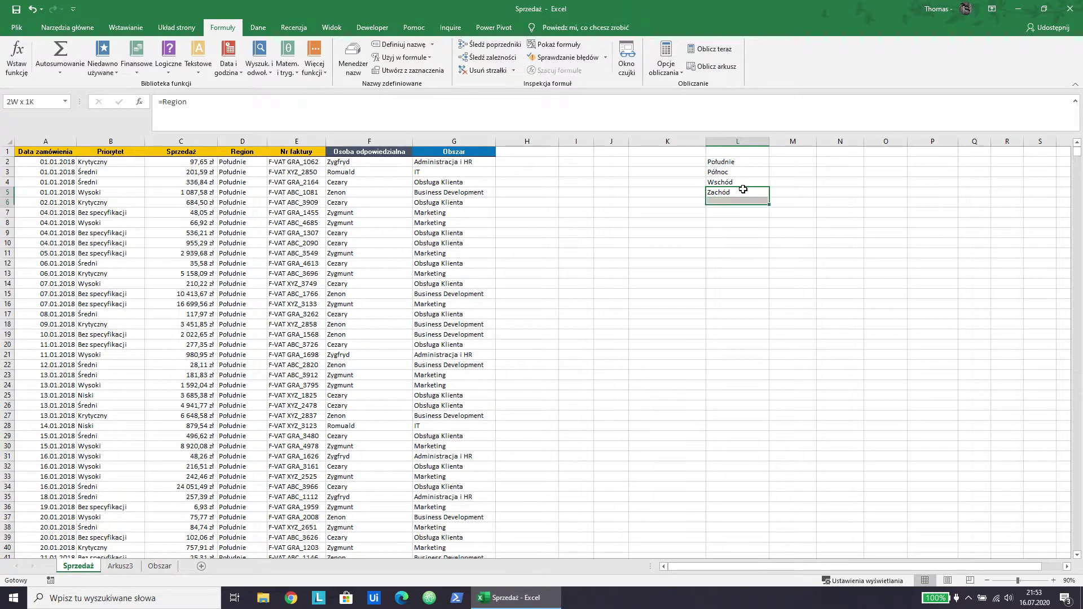
pyautogui.hotkey('shift', 'Down')
pyautogui.hotkey('shift', 'Down')
pyautogui.hotkey('shift', 'Down')
pyautogui.hotkey('shift', 'Down')
pyautogui.hotkey('shift', 'Down')
pyautogui.hotkey('ctrl', 'd')
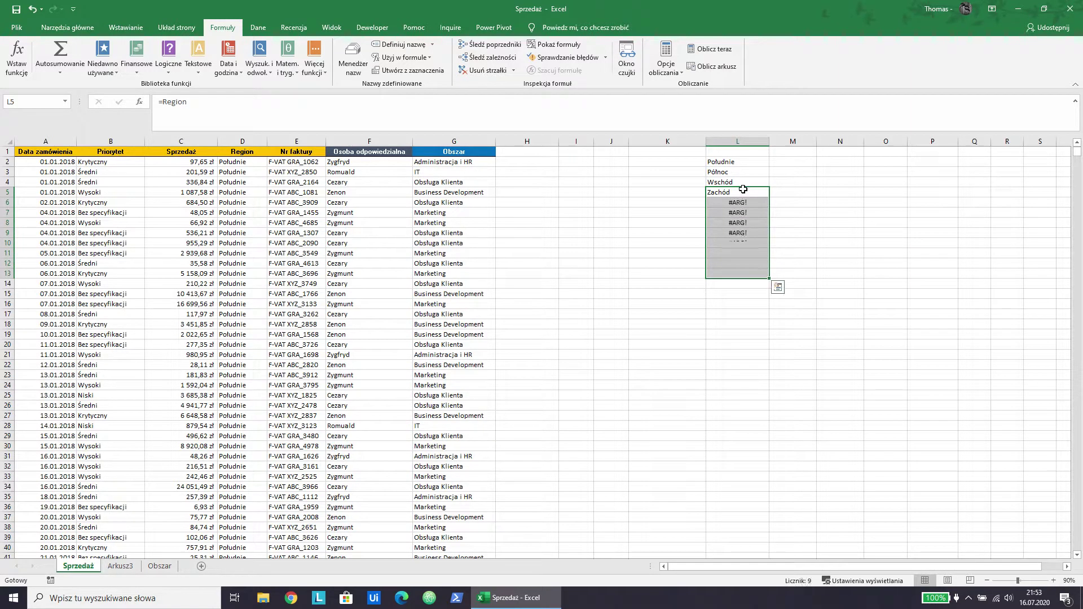
pyautogui.press('Down')
pyautogui.hotkey('ctrl', 'shift', 'Down')
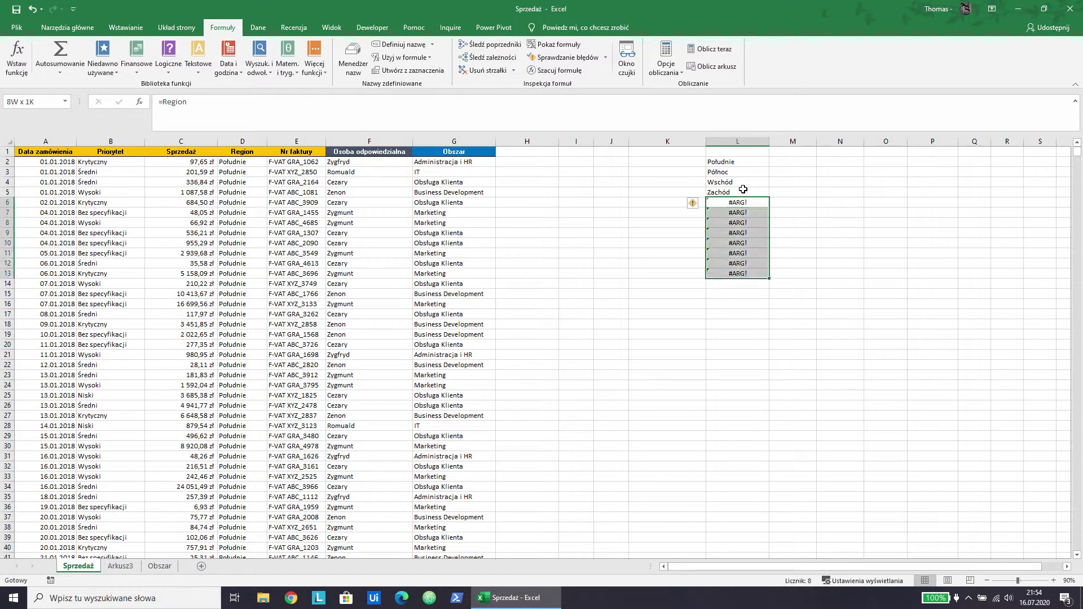
pyautogui.press('Delete')
pyautogui.hotkey('ctrl', 'Up')
pyautogui.hotkey('ctrl', 'Up')
pyautogui.hotkey('shift', 'Down')
pyautogui.hotkey('shift', 'Down')
pyautogui.hotkey('shift', 'Down')
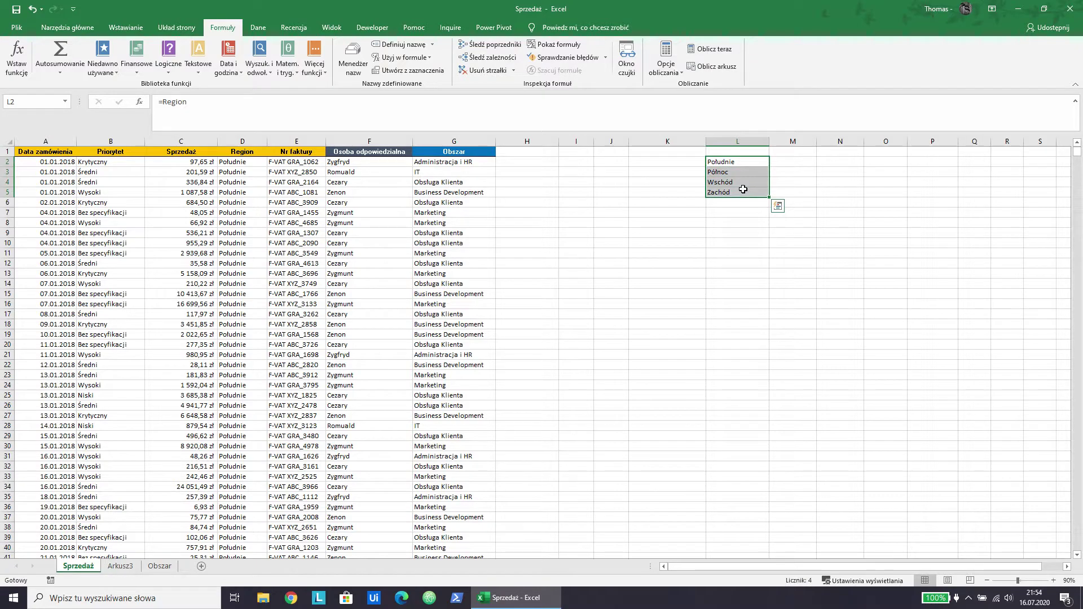
pyautogui.press('Delete')
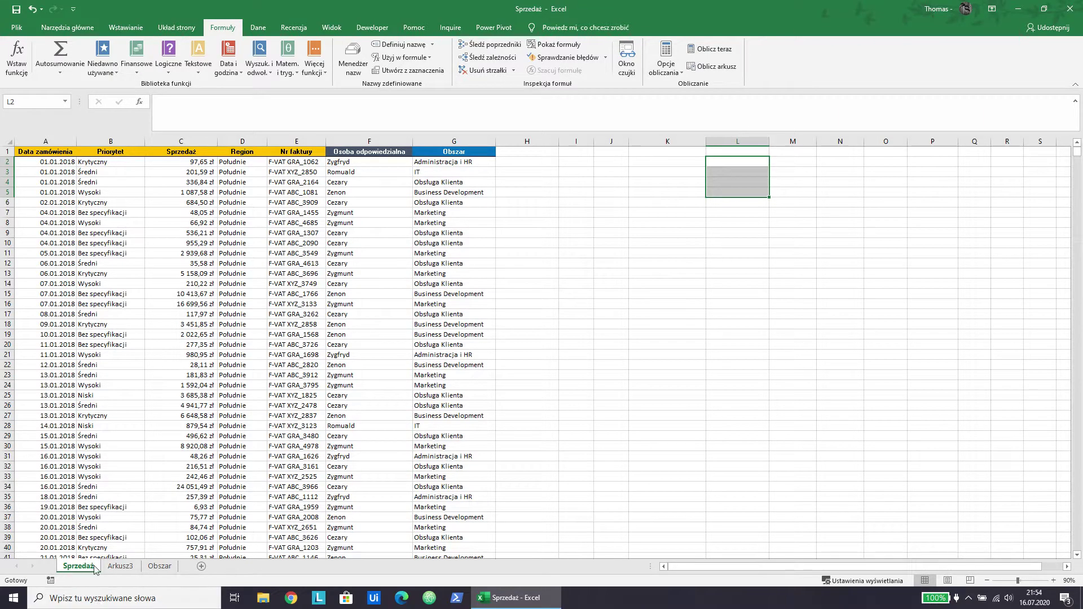
# Enter =Priorytet in L2 on the Sprzedaż sheet
pyautogui.click(121, 565)
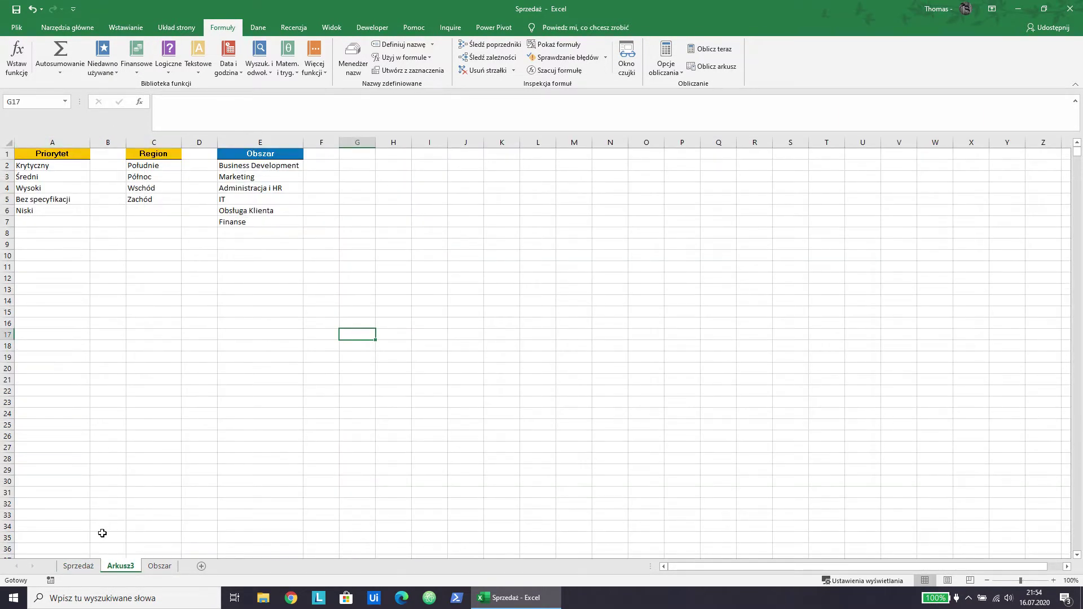
pyautogui.click(78, 566)
pyautogui.click(739, 163)
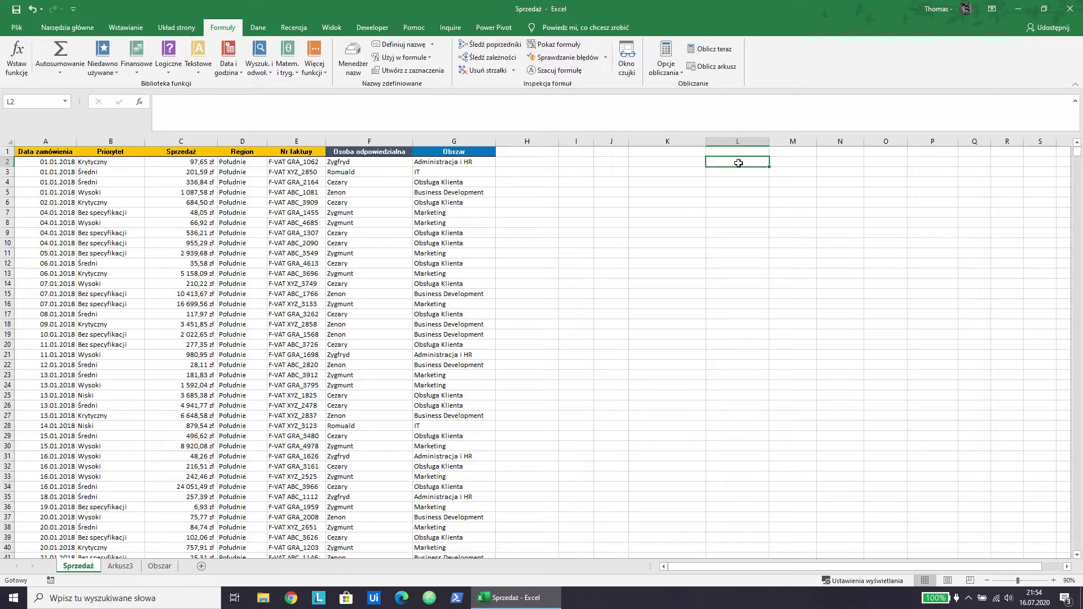
pyautogui.write('=pr')
pyautogui.press('Down')
pyautogui.press('Down')
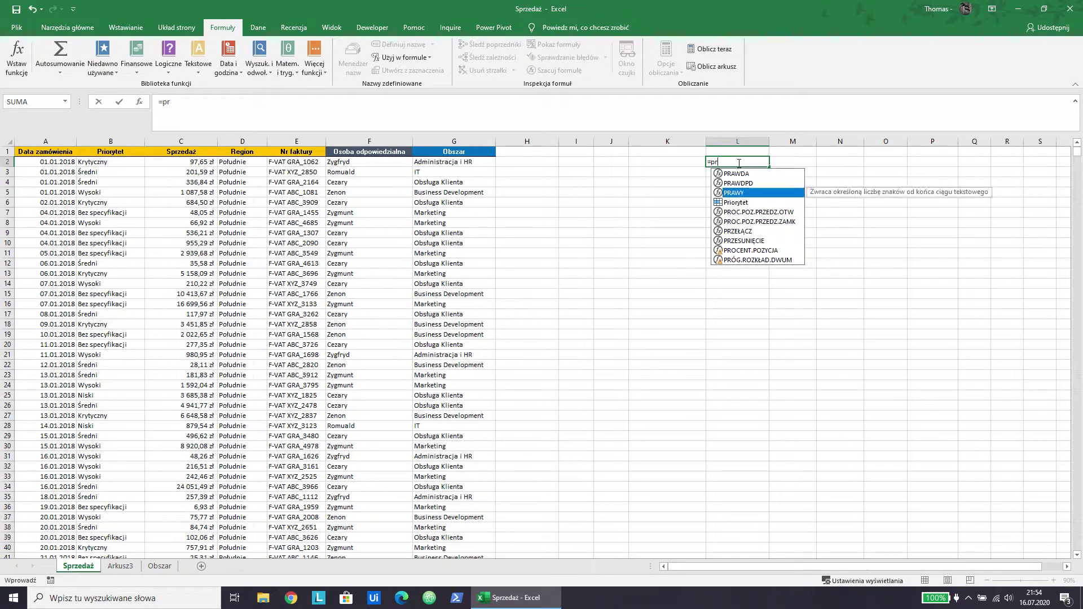
pyautogui.press('Down')
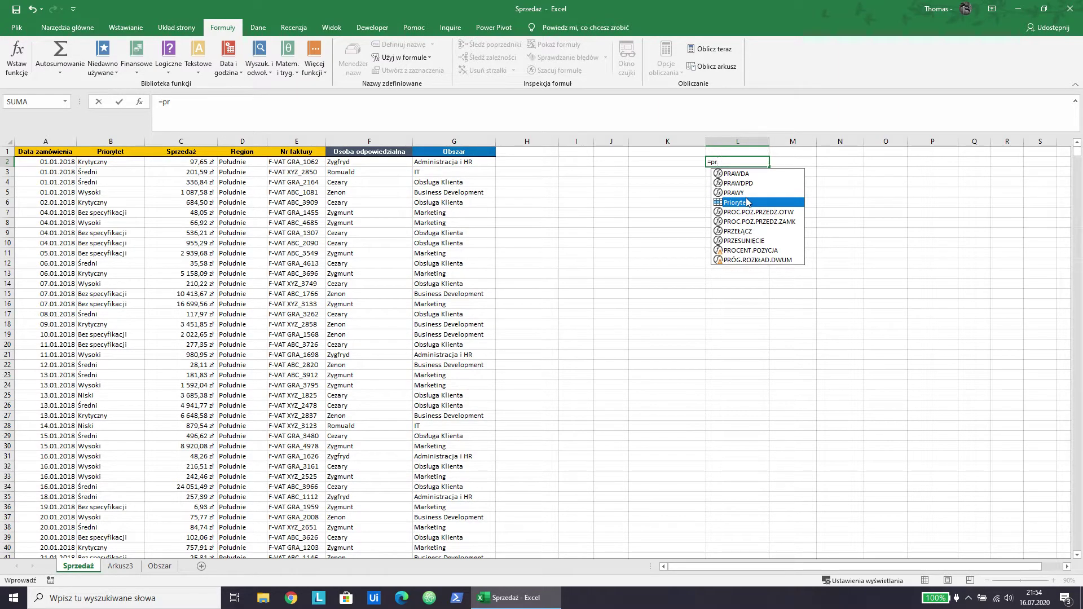
pyautogui.doubleClick(748, 202)
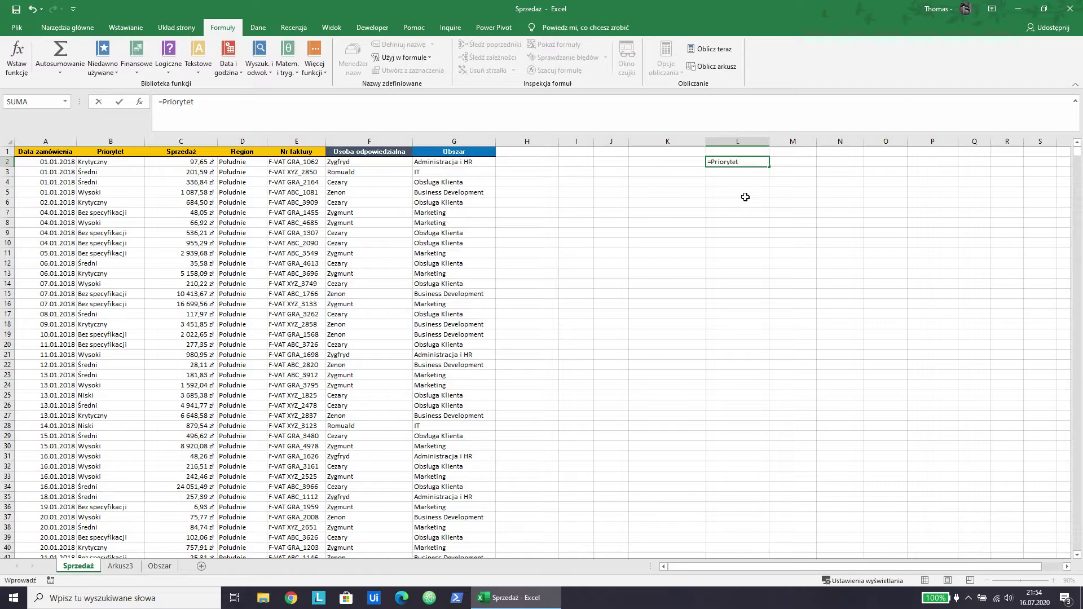
pyautogui.press('Return')
# Fill the Priorytet formula down to L8 and clear the #ARG! results in L7:L8
pyautogui.moveTo(737, 162); pyautogui.dragTo(745, 196)
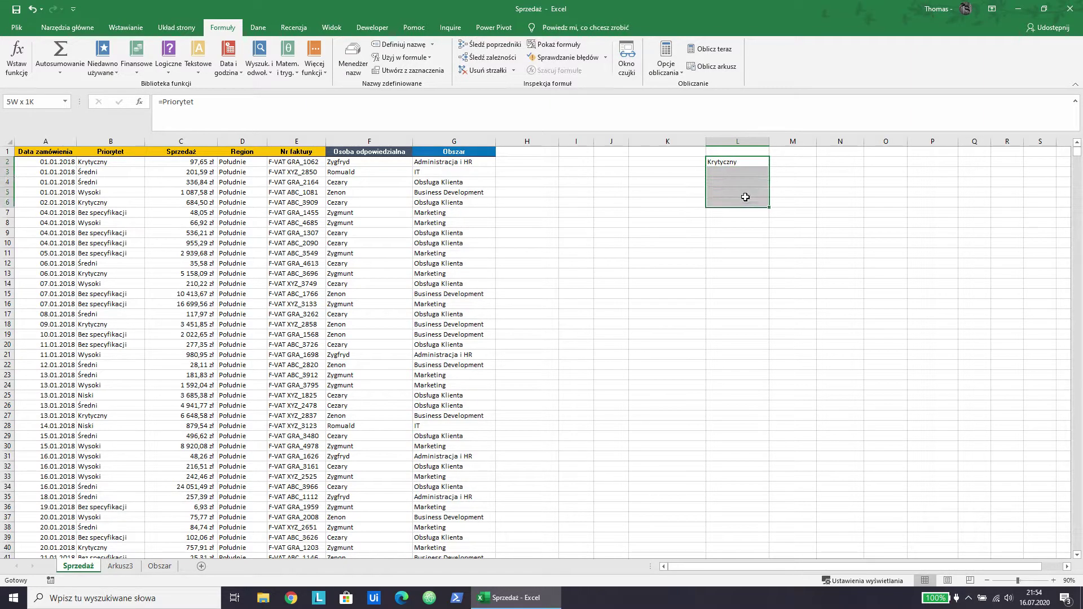
pyautogui.hotkey('shift', 'Down')
pyautogui.hotkey('shift', 'Down')
pyautogui.press('F2')
pyautogui.hotkey('ctrl', 'Return')
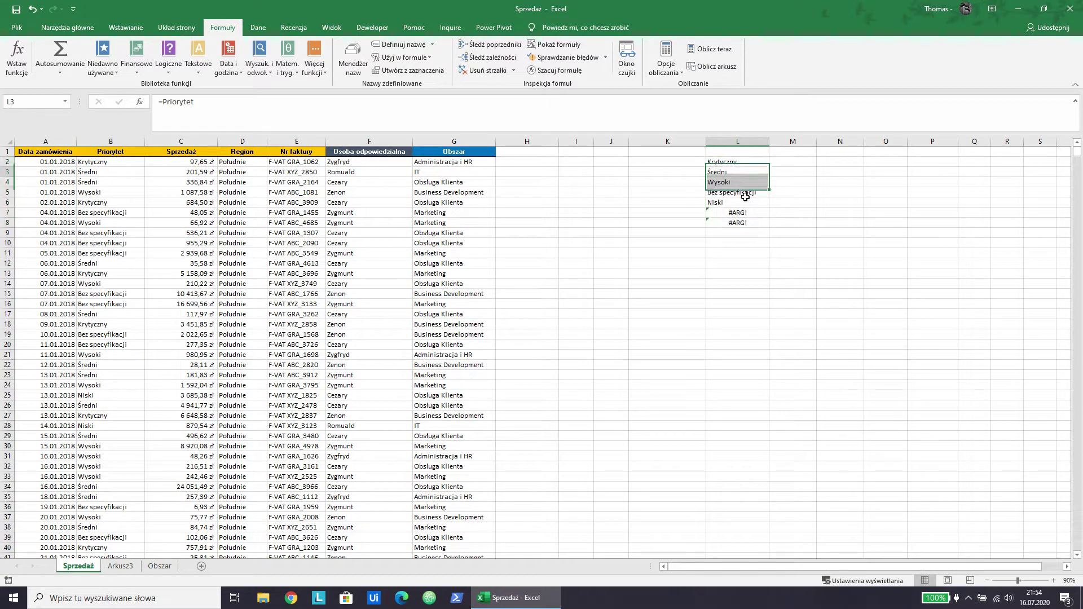
pyautogui.hotkey('shift', 'Down')
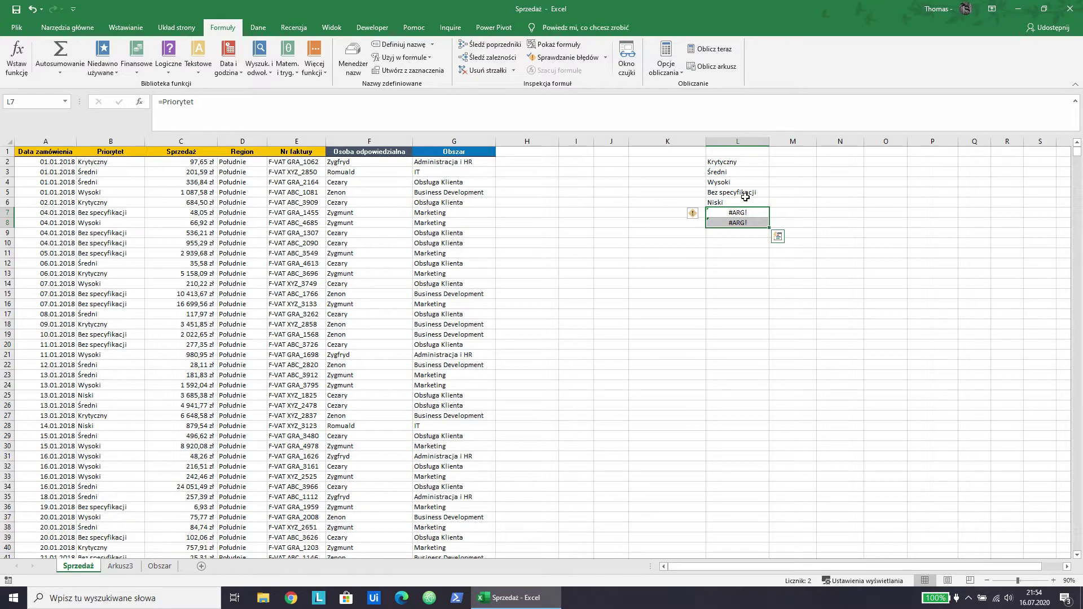
pyautogui.press('Delete')
pyautogui.press('Up')
pyautogui.press('Up')
pyautogui.press('Up')
pyautogui.press('Up')
pyautogui.press('Up')
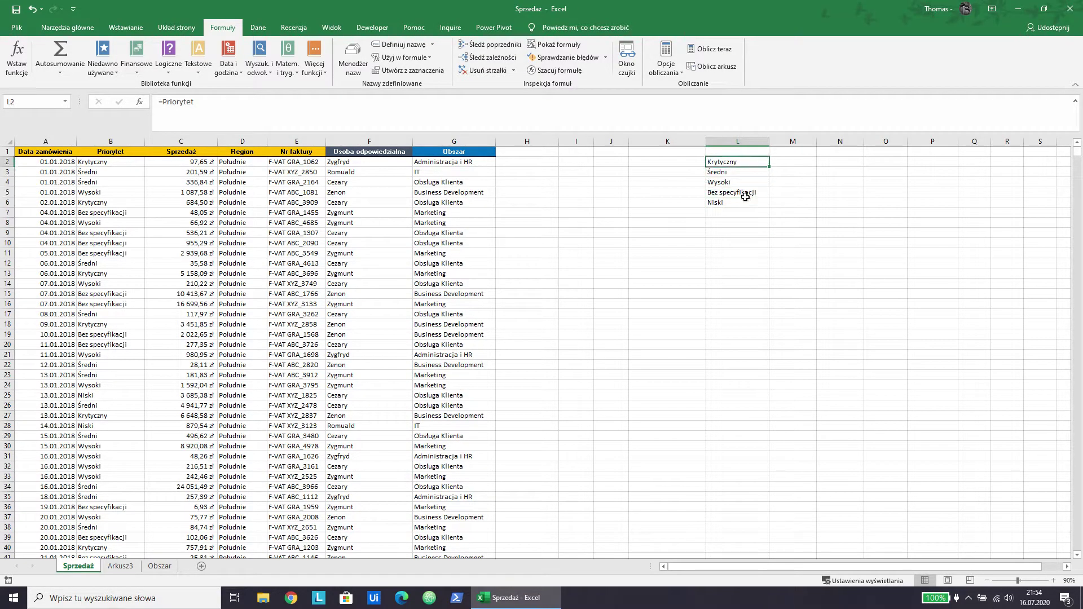
pyautogui.press('Down')
pyautogui.press('Down')
pyautogui.press('Down')
pyautogui.press('Down')
pyautogui.press('Down')
pyautogui.press('Down')
pyautogui.press('Up')
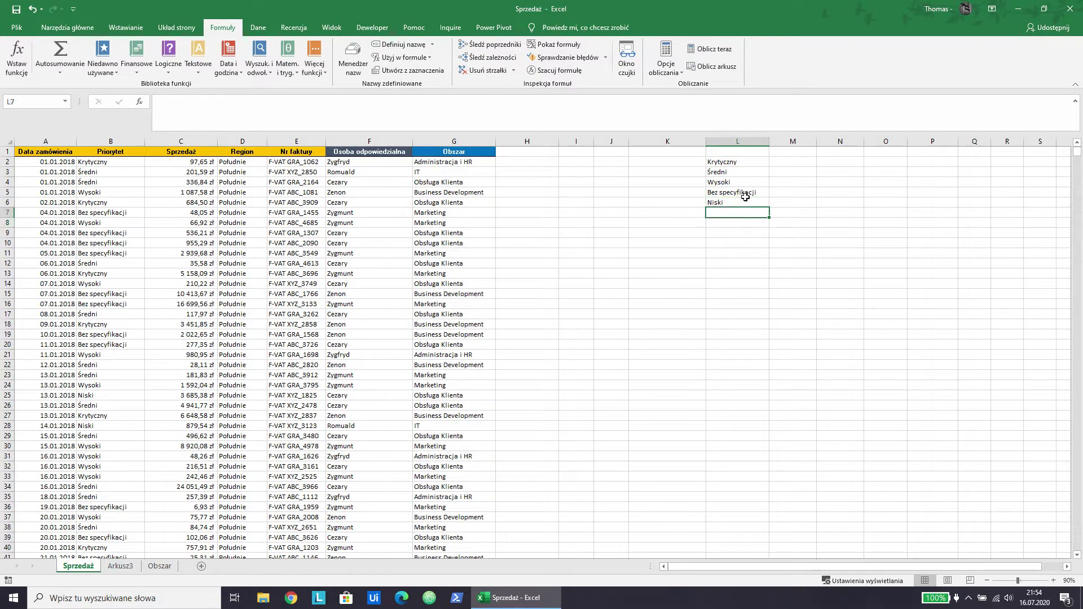
# Select the Krytyczny-to-Niski priority list in column L and delete it
pyautogui.click(746, 200)
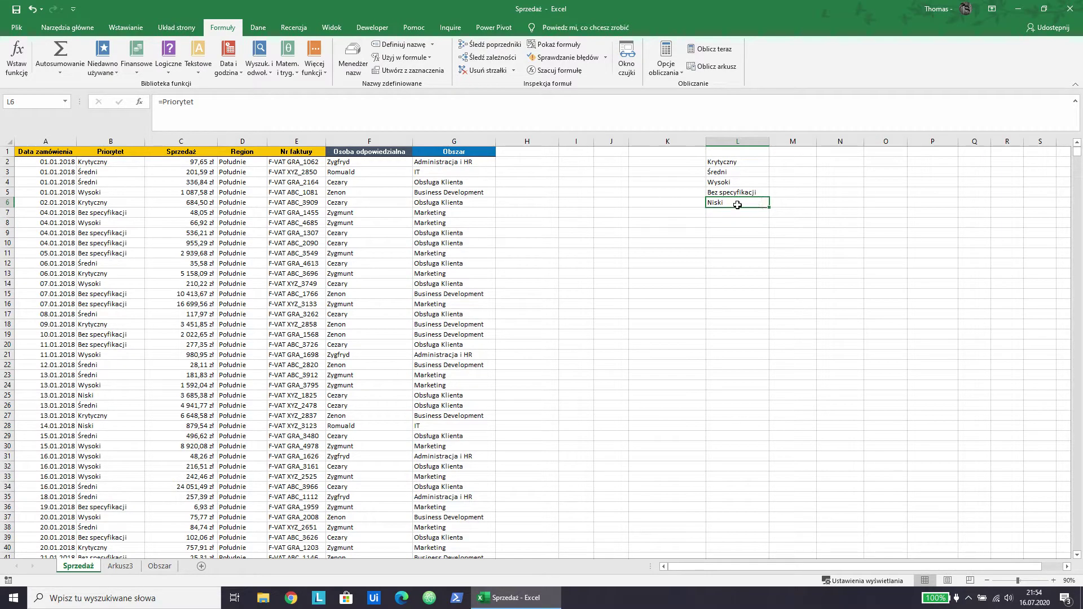
pyautogui.click(746, 272)
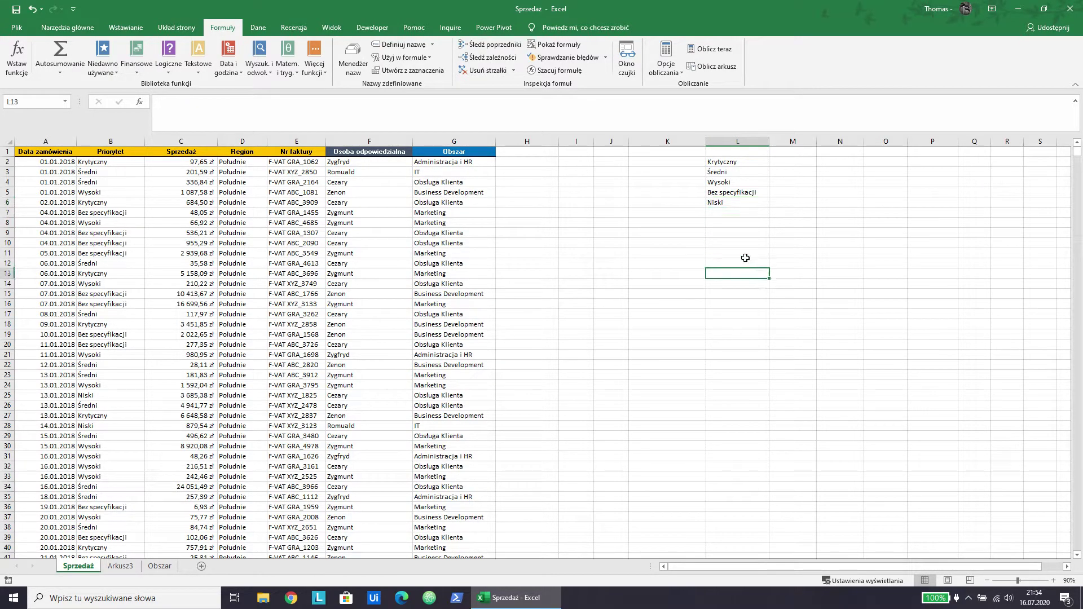
pyautogui.moveTo(735, 157); pyautogui.dragTo(737, 305)
pyautogui.press('Delete')
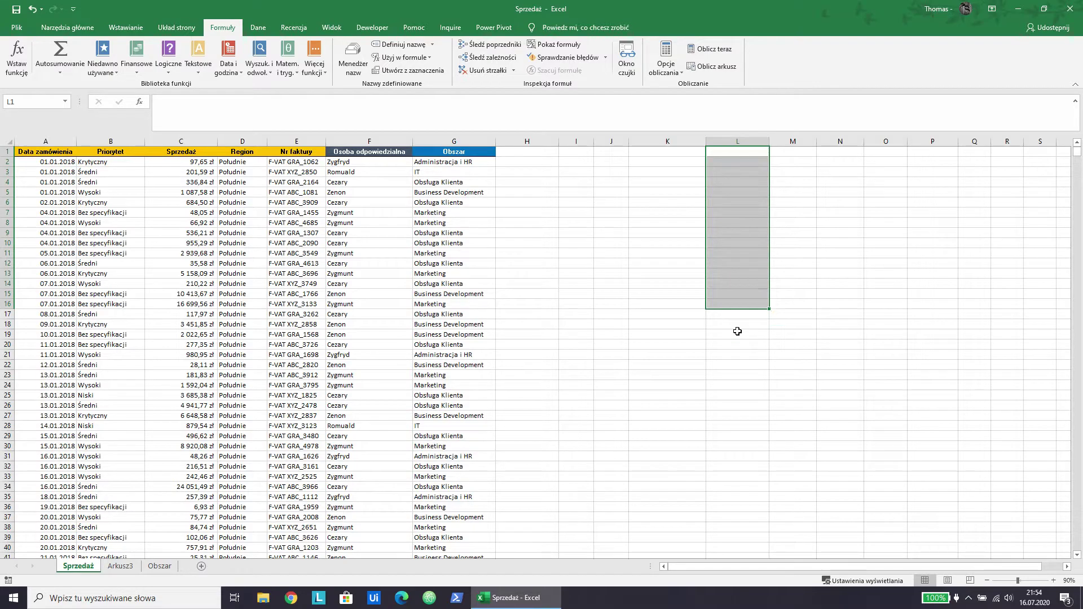
pyautogui.moveTo(663, 224); pyautogui.dragTo(649, 213)
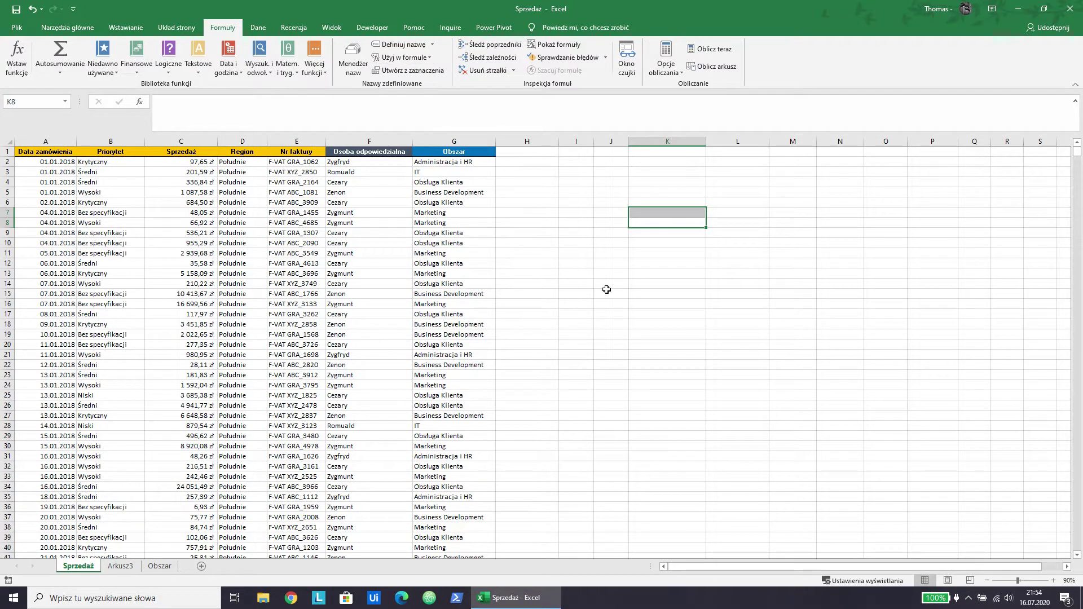
pyautogui.press('Down')
pyautogui.press('Down')
pyautogui.press('Down')
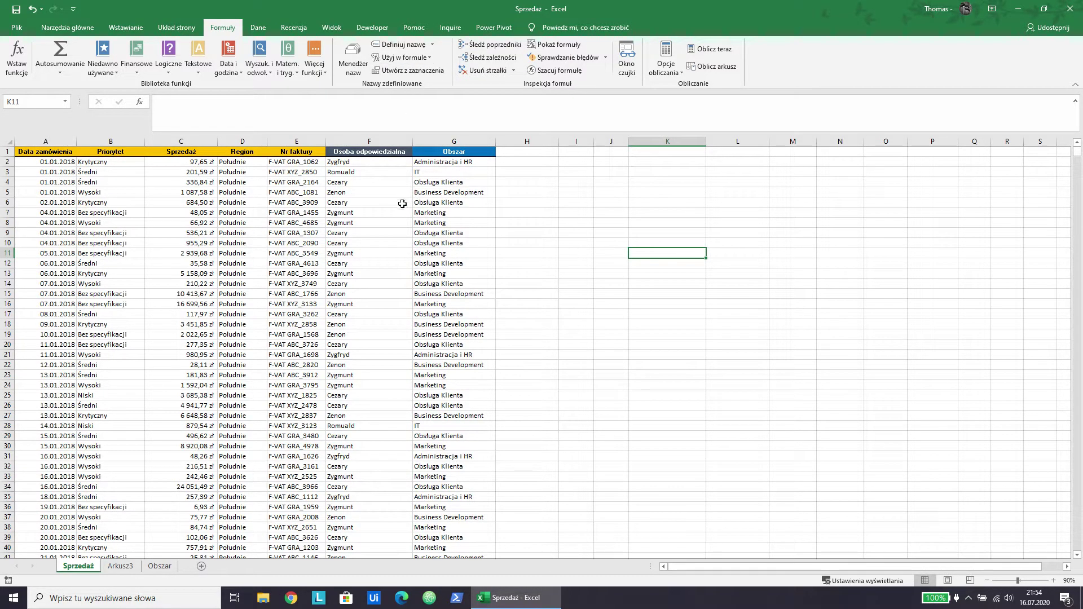
pyautogui.click(120, 566)
# Replace the $I$2:$I$6 array argument in C2's INDEKS formula with the Obszar name
pyautogui.click(159, 566)
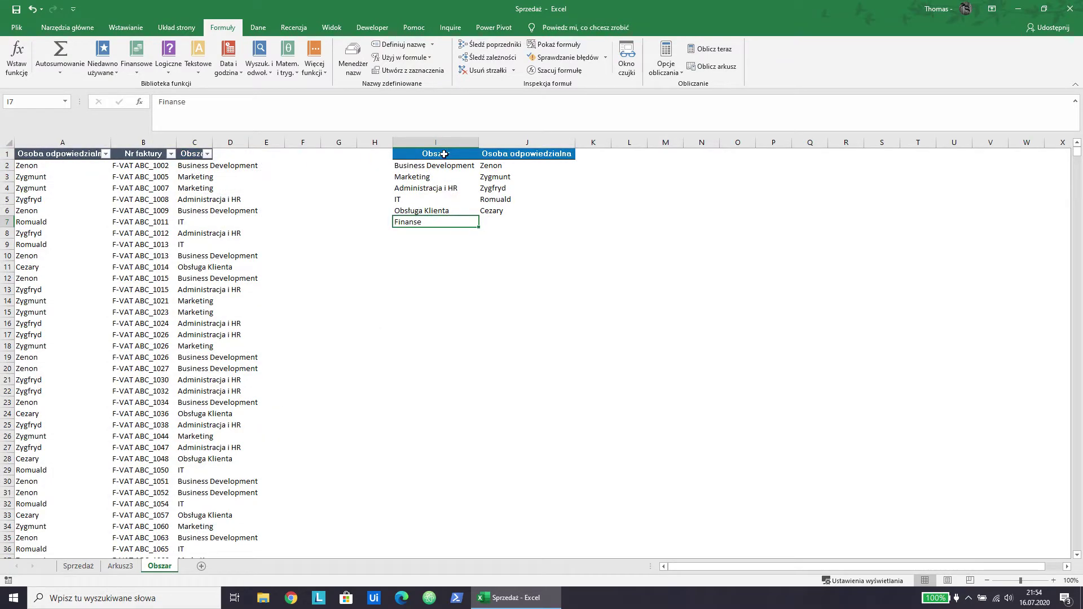
pyautogui.click(120, 566)
pyautogui.click(161, 567)
pyautogui.click(202, 167)
pyautogui.click(303, 103)
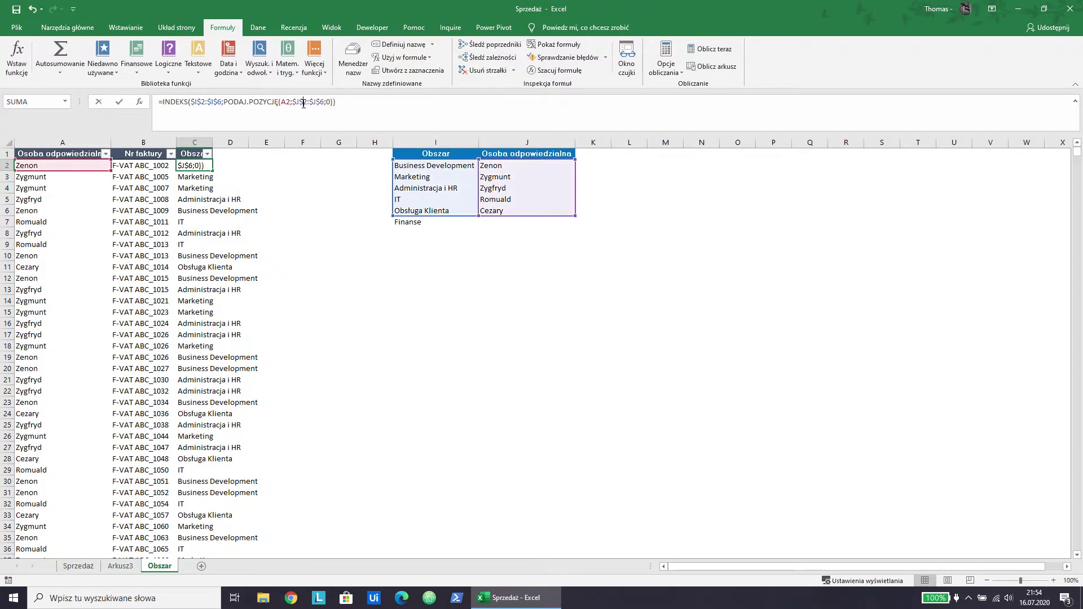
pyautogui.click(207, 101)
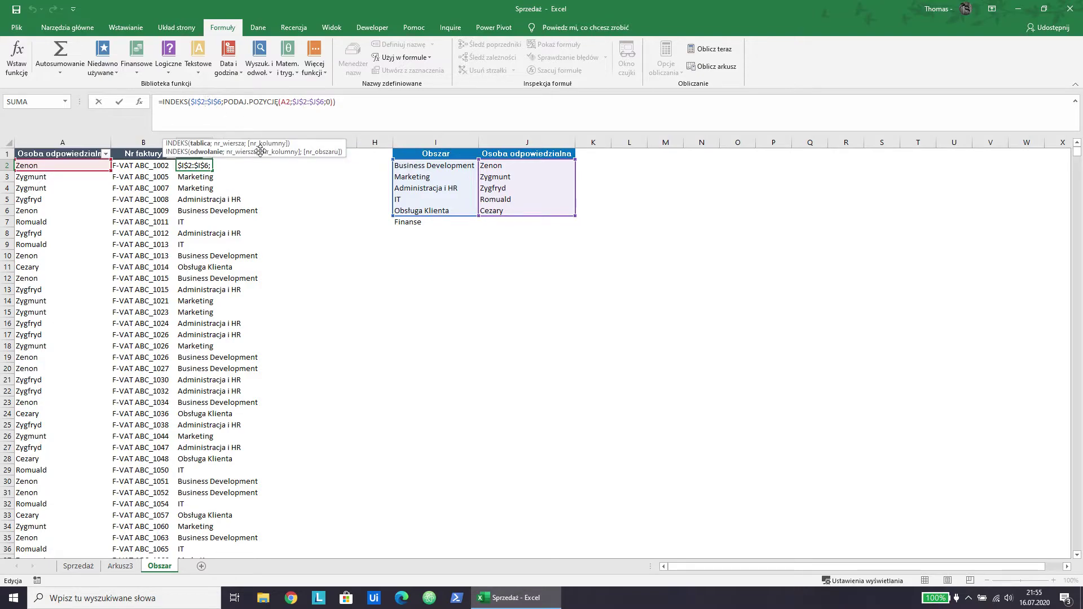
pyautogui.click(200, 144)
pyautogui.write('ob')
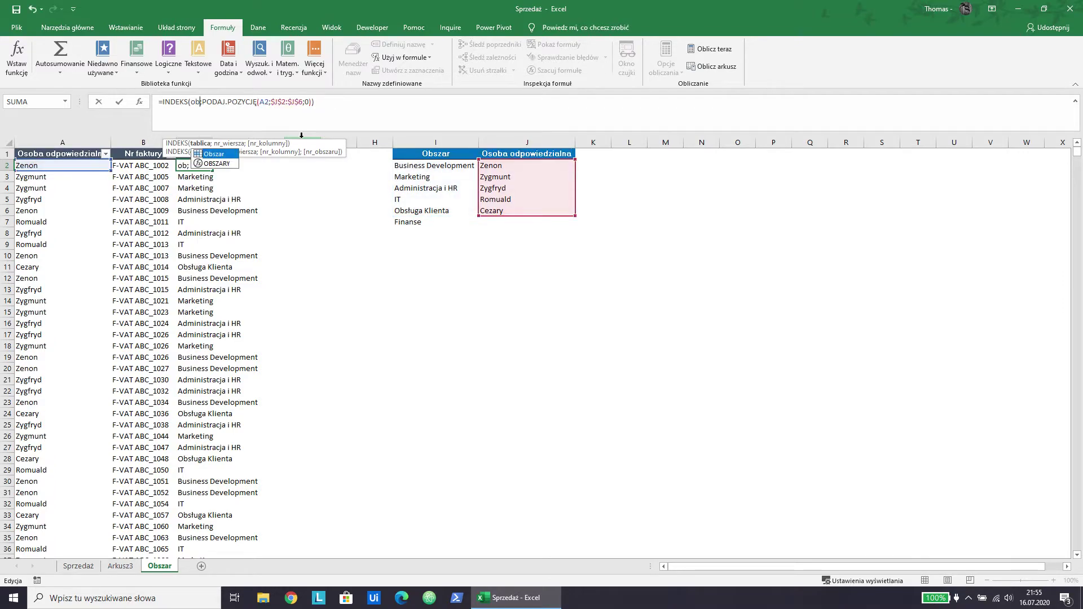
pyautogui.press('Tab')
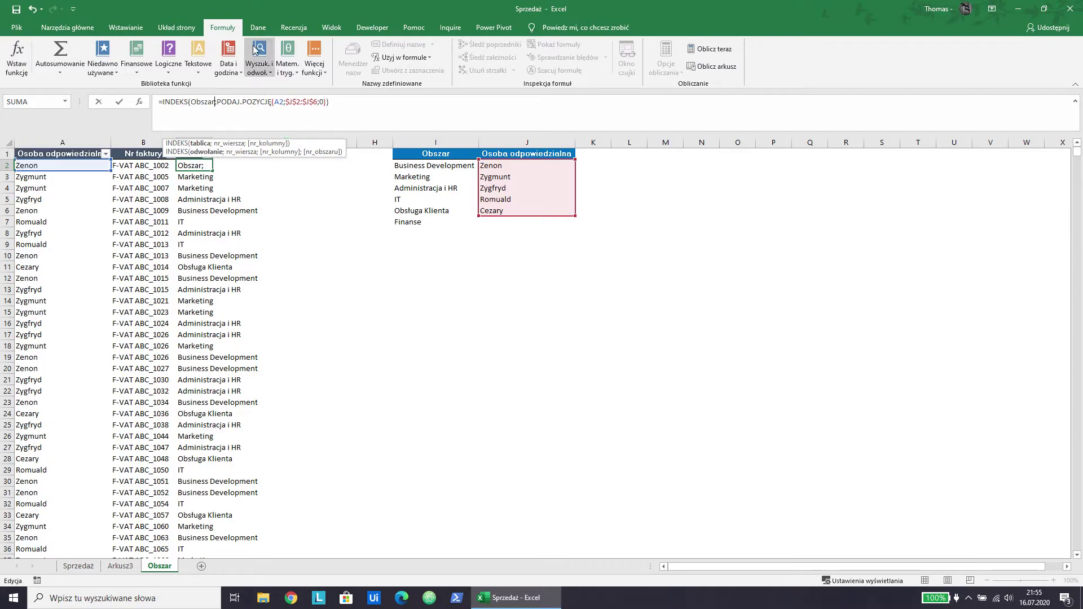
pyautogui.click(304, 101)
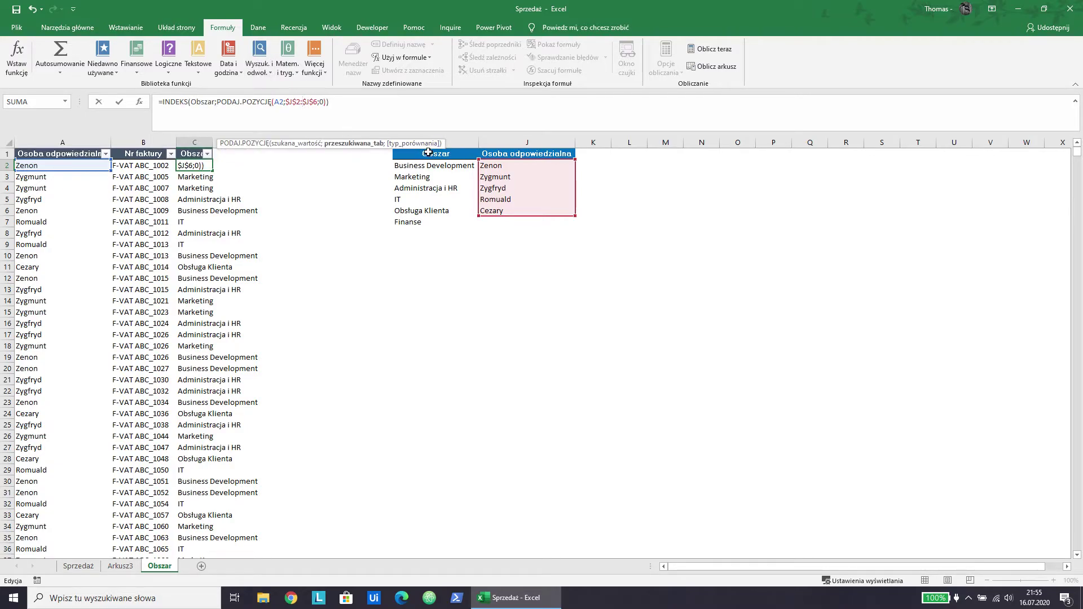
pyautogui.press('Return')
pyautogui.click(213, 168)
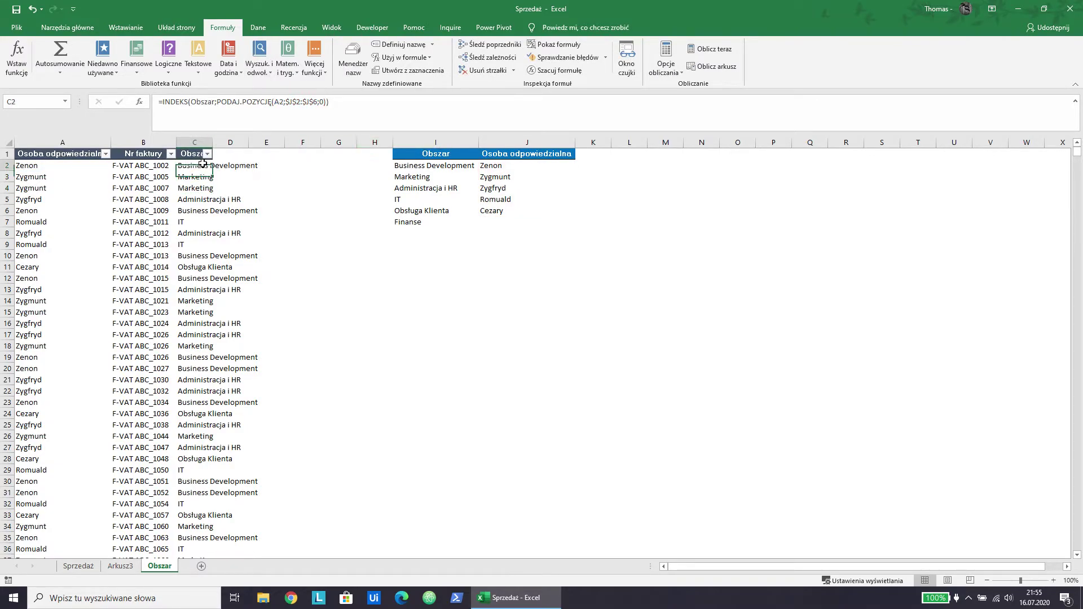
# Fill C2's formula down column C, then undo the fill
pyautogui.doubleClick(213, 170)
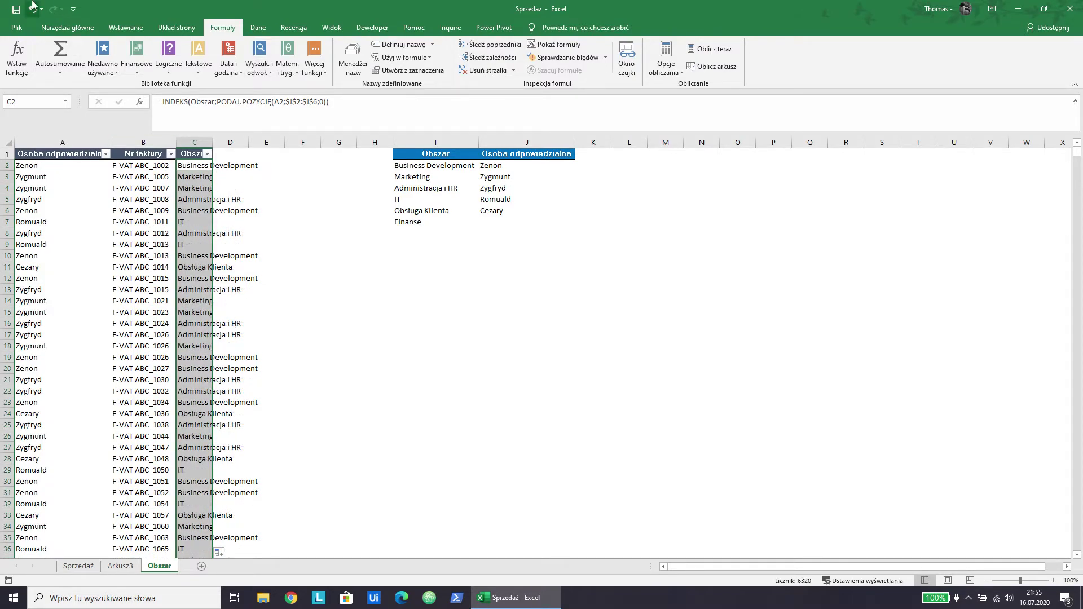
pyautogui.click(34, 9)
pyautogui.click(34, 9)
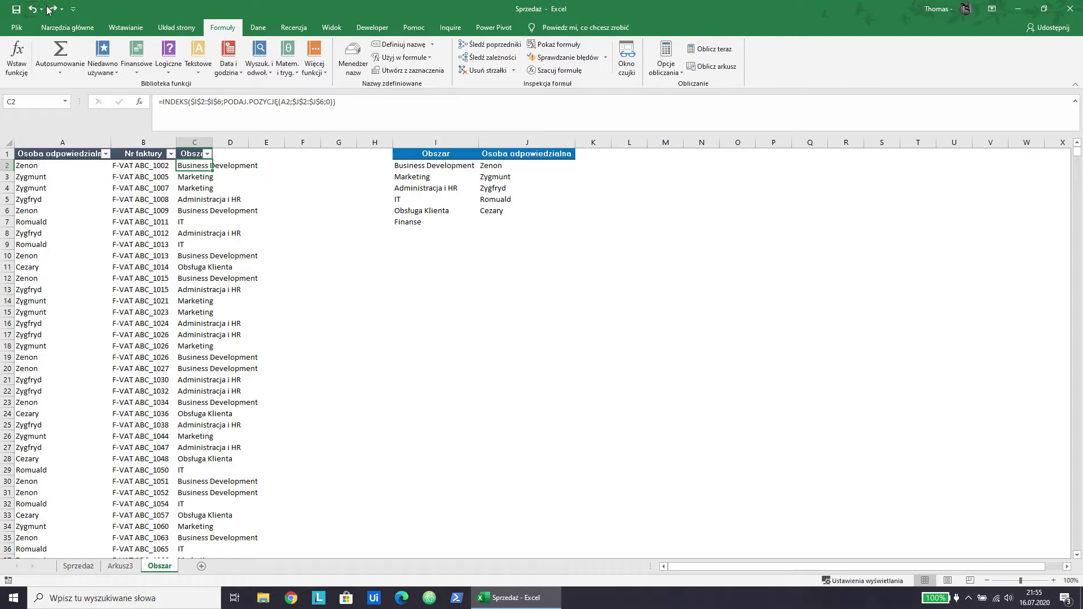
pyautogui.click(50, 10)
# Create the name Osoba_odpowiedzialna from J1:J6 using its top-row header
pyautogui.moveTo(511, 160); pyautogui.dragTo(510, 210)
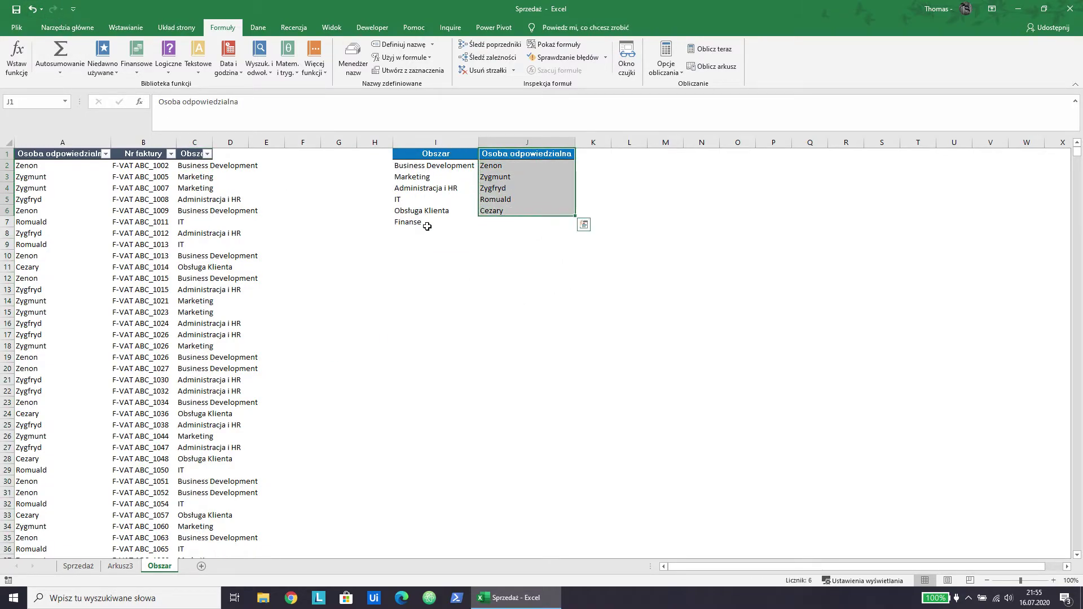
pyautogui.click(407, 70)
pyautogui.press('Return')
pyautogui.click(375, 254)
# Replace $J$2:$J$6 in C2's PODAJ.POZYCJĘ argument with Osoba_odpowiedzialna
pyautogui.click(210, 165)
pyautogui.click(298, 106)
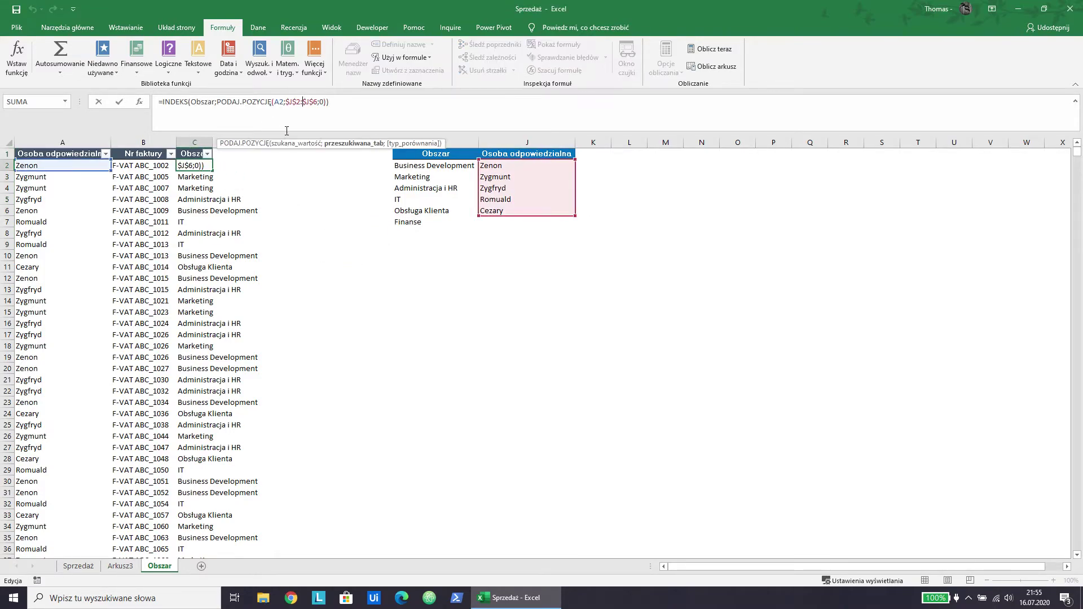
pyautogui.click(354, 144)
pyautogui.write('os')
pyautogui.doubleClick(353, 154)
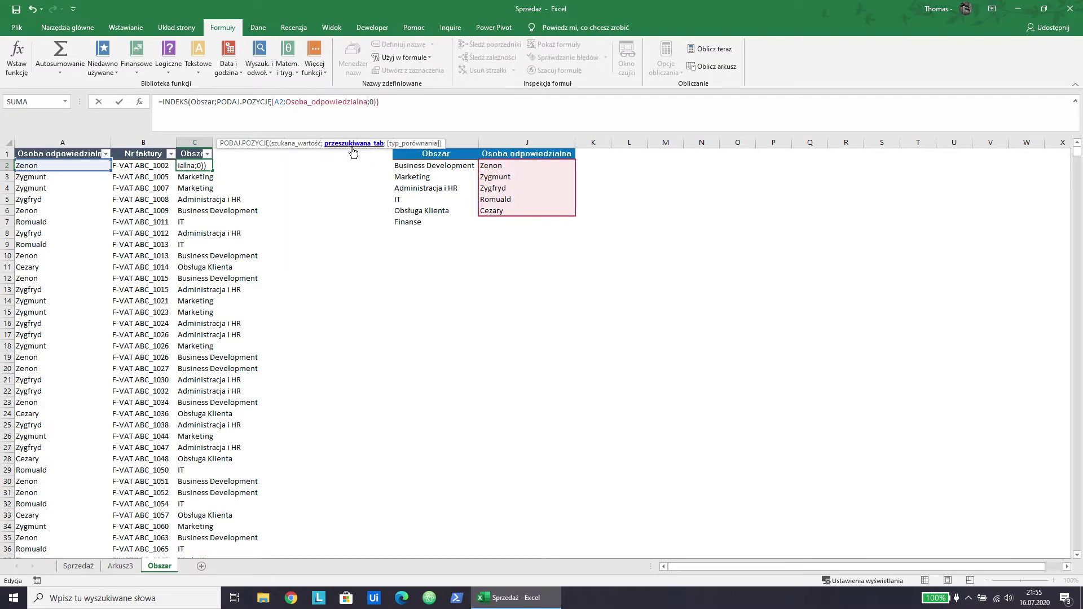
pyautogui.click(204, 103)
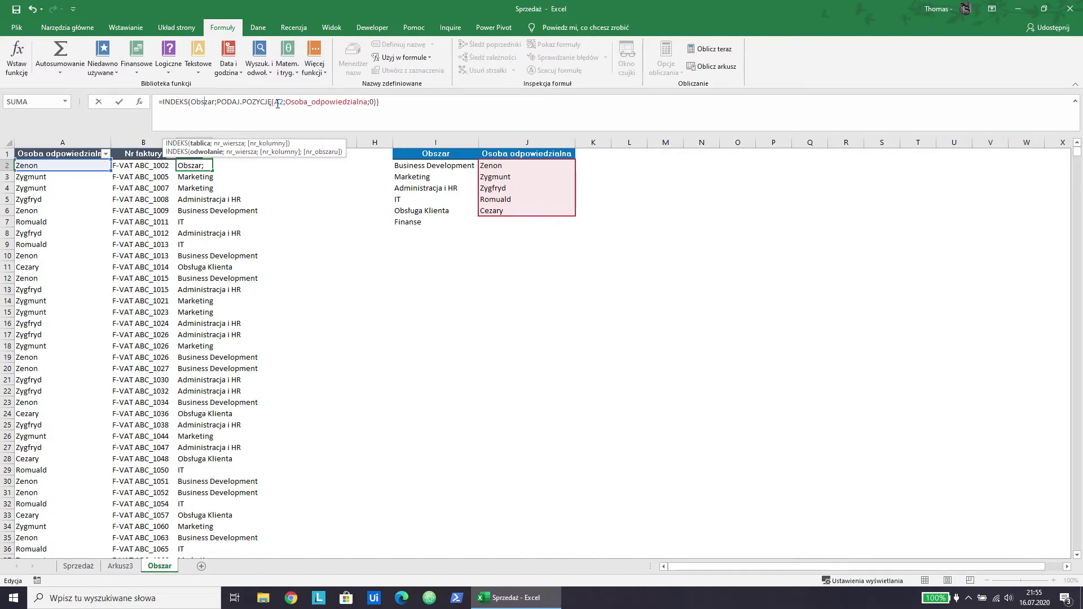
pyautogui.press('Return')
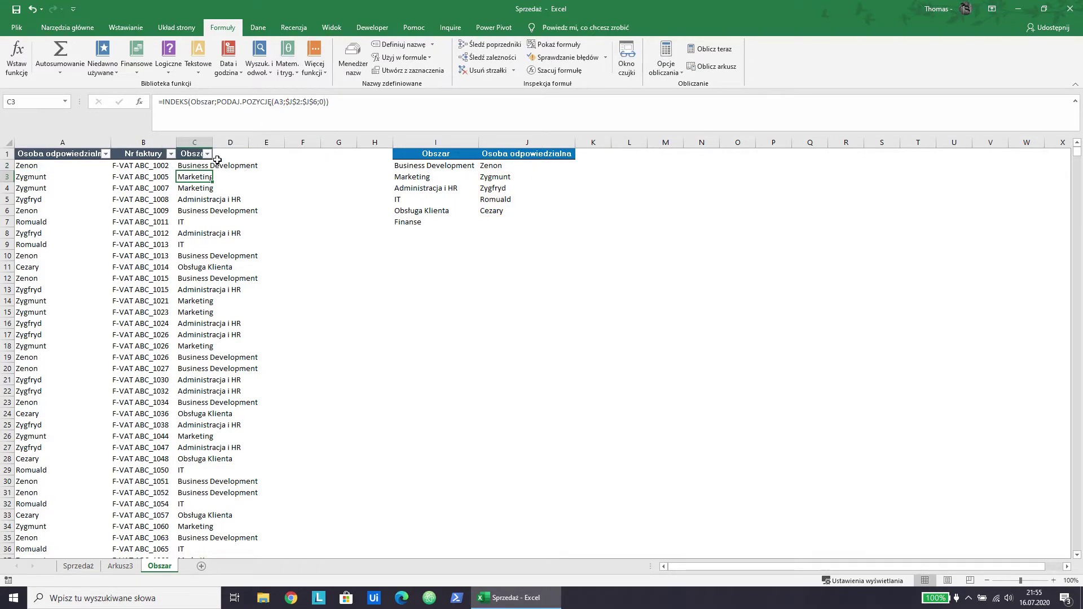
pyautogui.hotkey('ctrl', 'space')
pyautogui.click(339, 255)
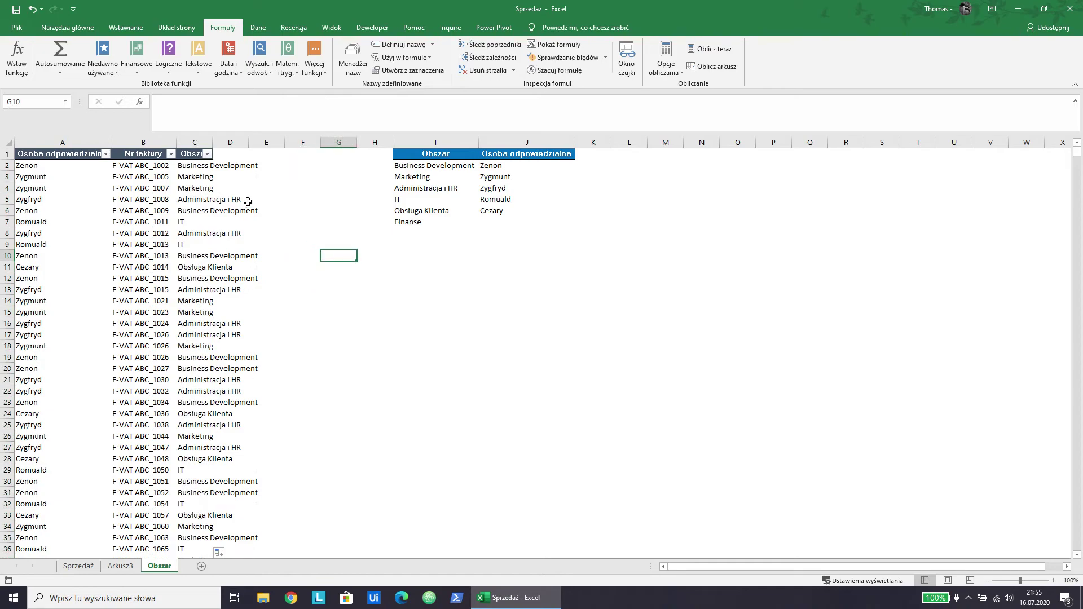
# Re-insert the Obszar name as C2's INDEKS array argument
pyautogui.click(179, 166)
pyautogui.click(215, 109)
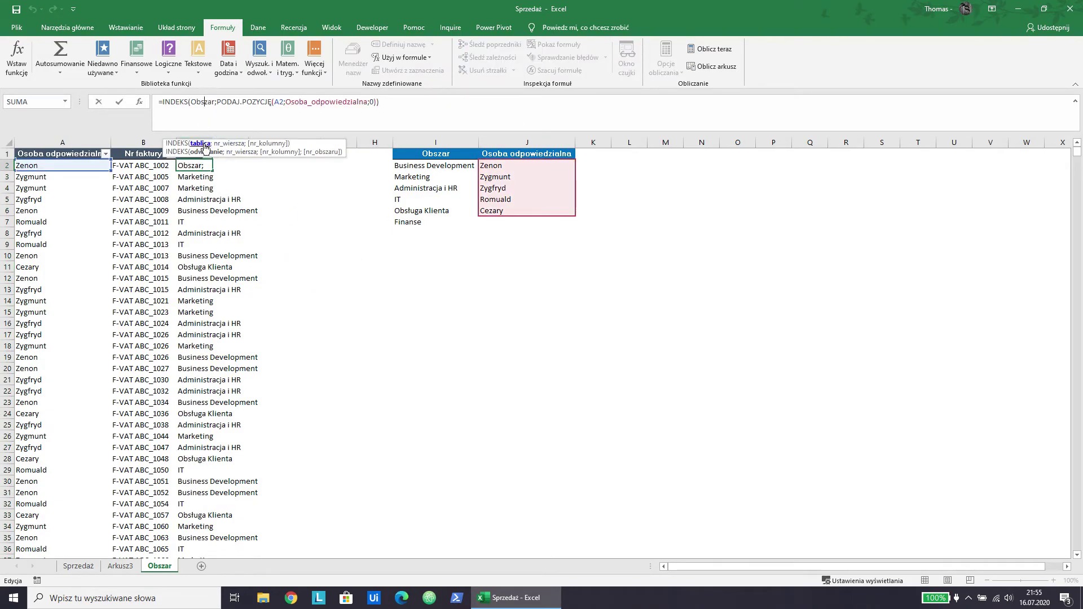
pyautogui.click(206, 153)
pyautogui.write('ob')
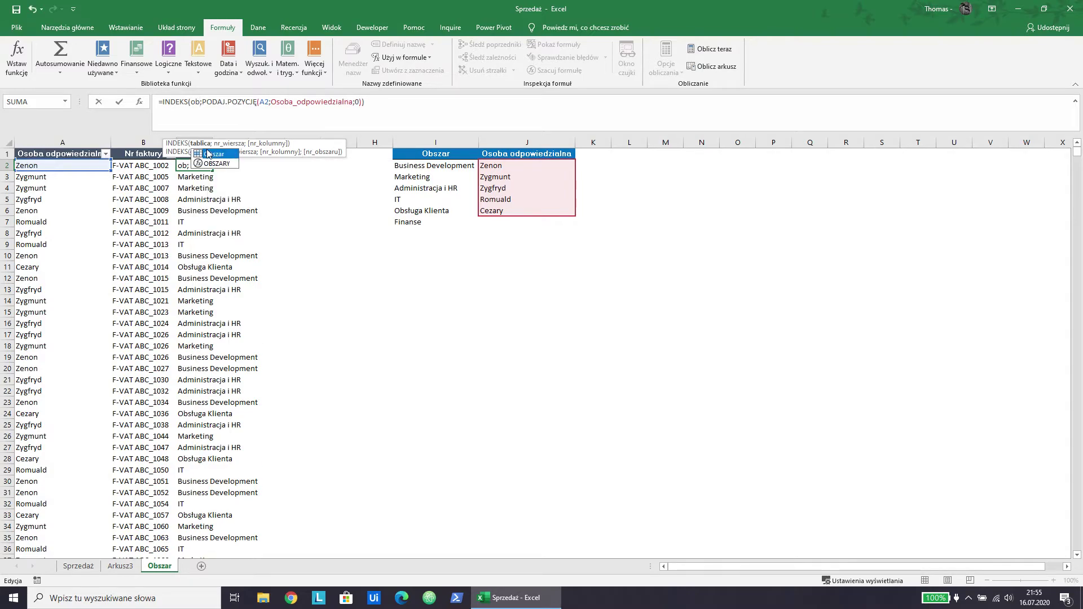
pyautogui.doubleClick(208, 153)
pyautogui.click(428, 255)
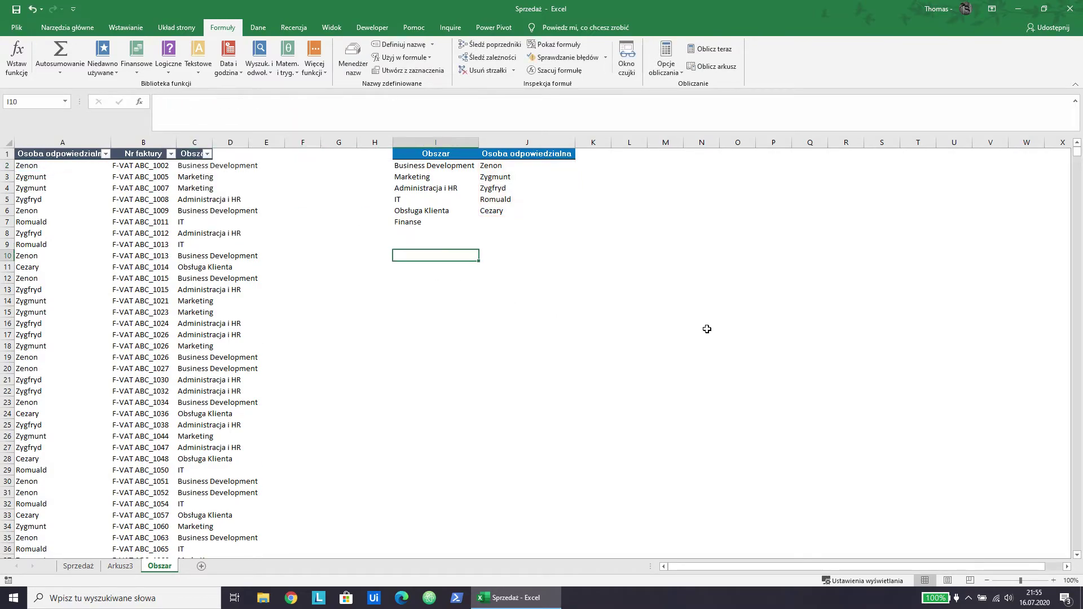
pyautogui.click(466, 169)
pyautogui.click(497, 169)
# Delete Finanse from I7 and recheck the C2 lookup formula
pyautogui.click(200, 166)
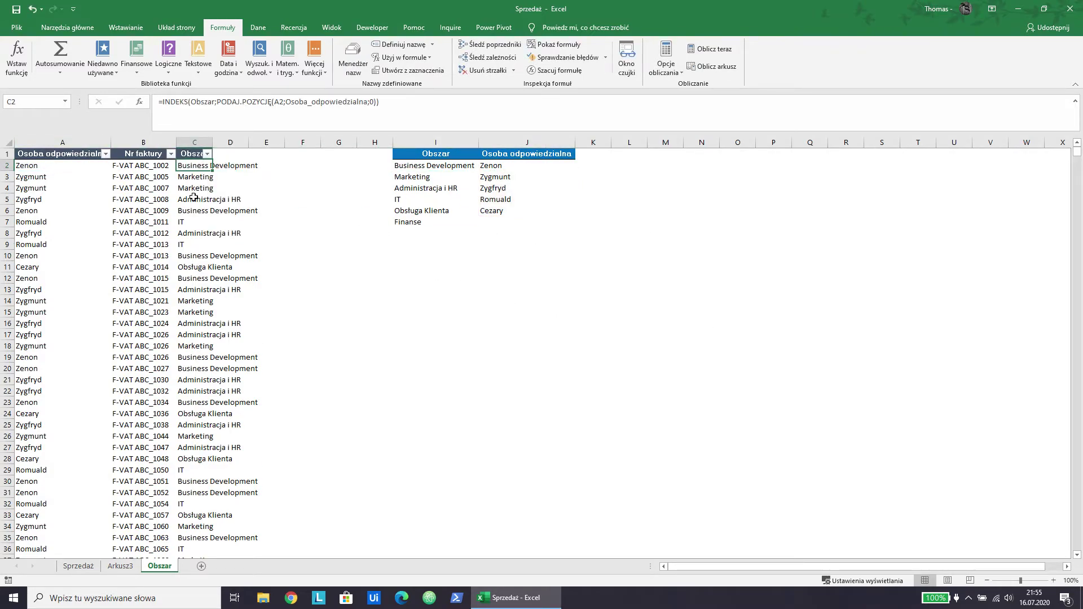
pyautogui.moveTo(516, 167); pyautogui.dragTo(506, 226)
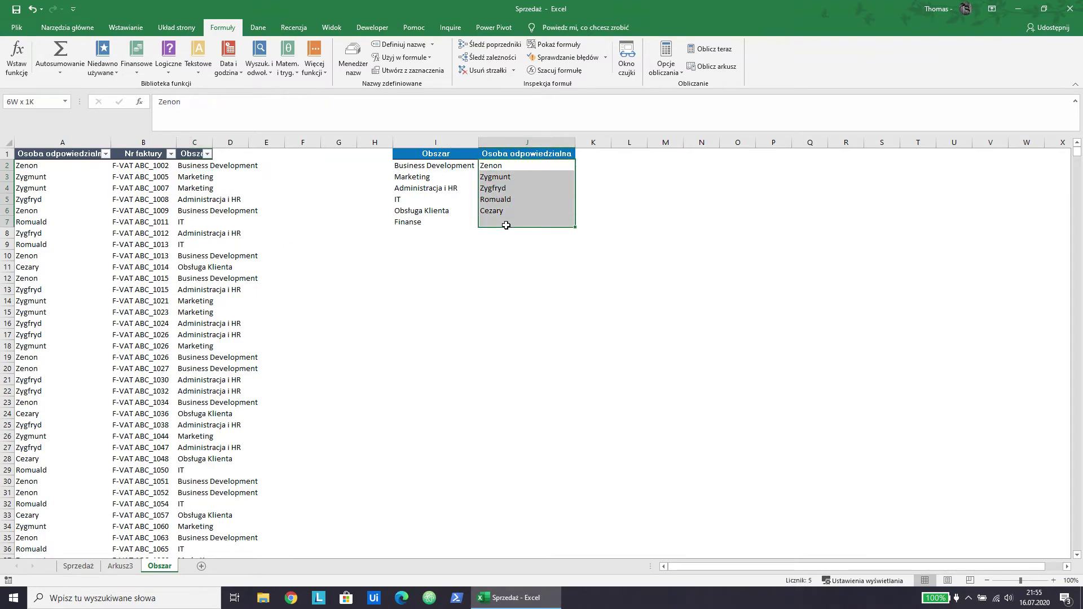
pyautogui.click(492, 222)
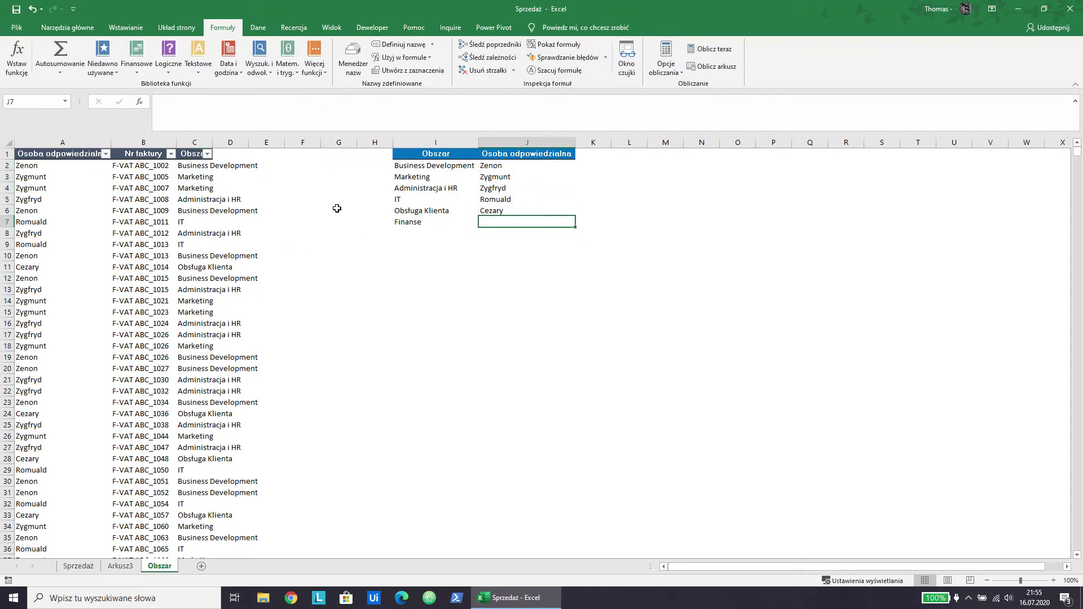
pyautogui.click(424, 223)
pyautogui.press('Delete')
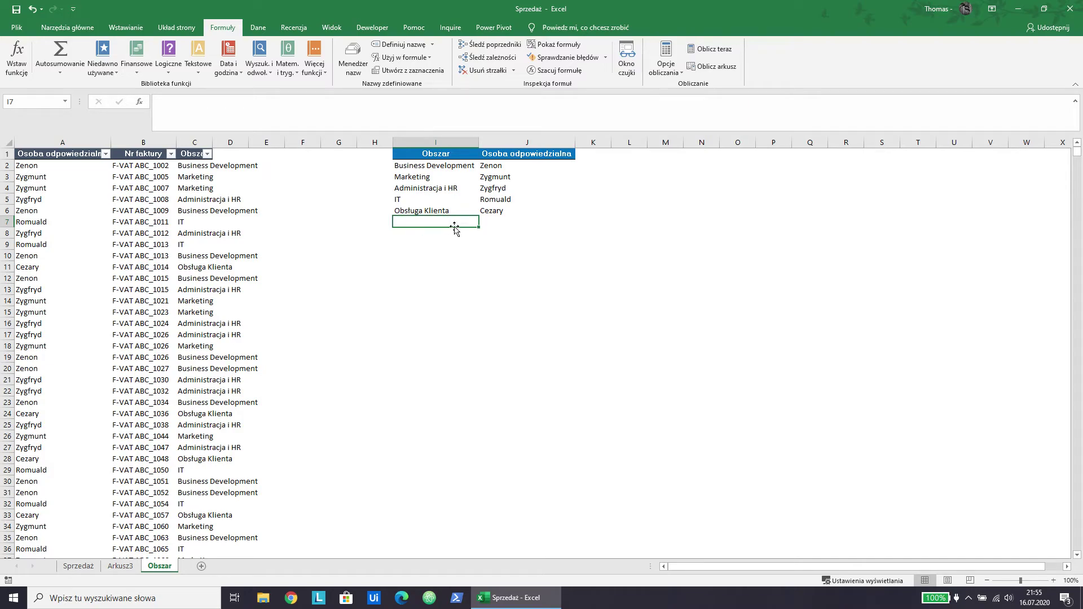
pyautogui.click(194, 166)
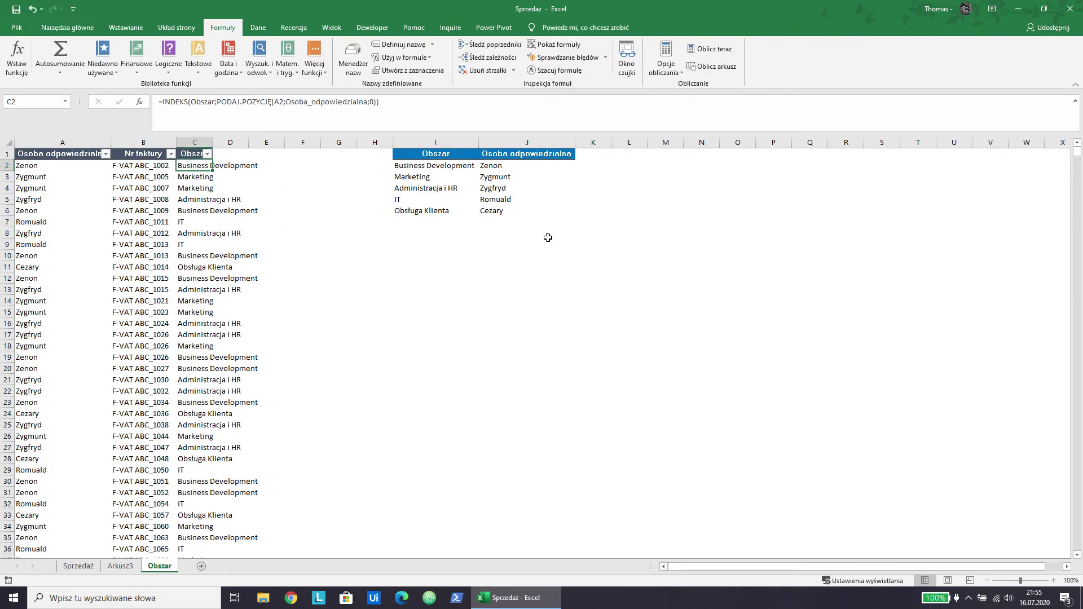